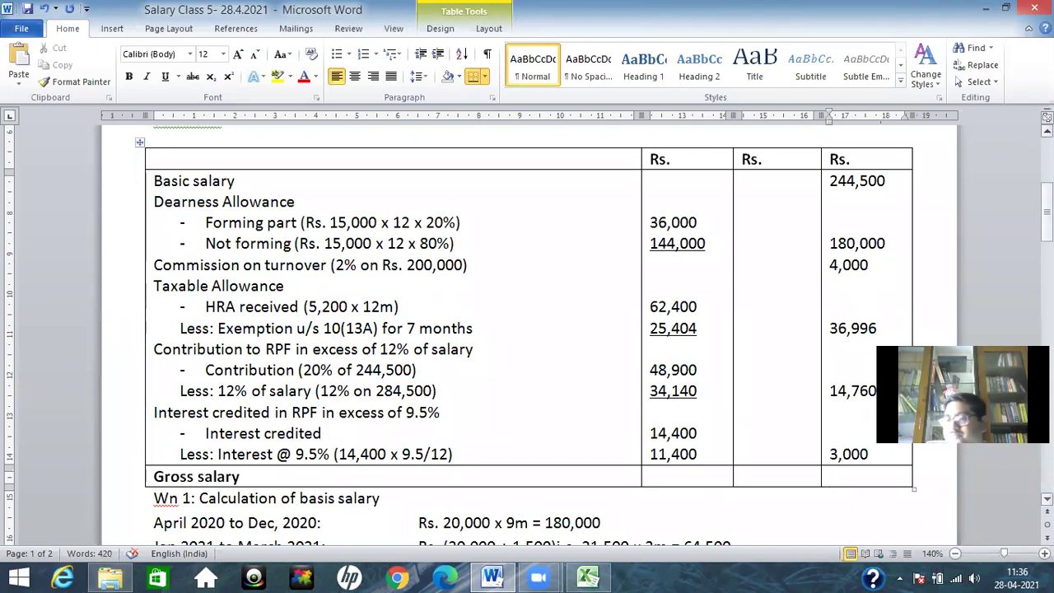
# Enter 483,256 as the Gross salary total in the final Rs. column of the solution table.
pyautogui.write('48')
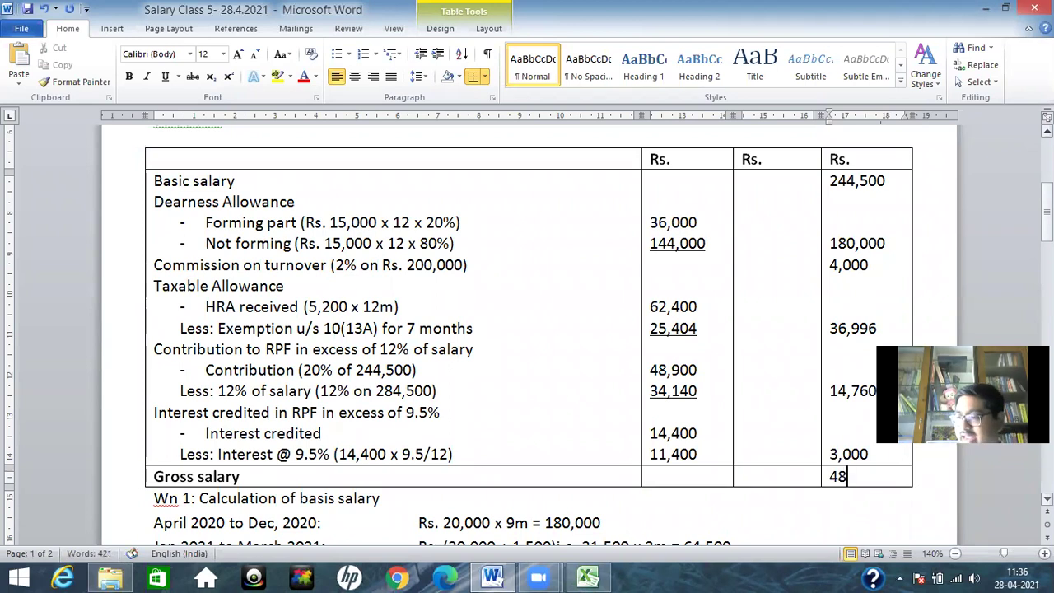
pyautogui.write('3,')
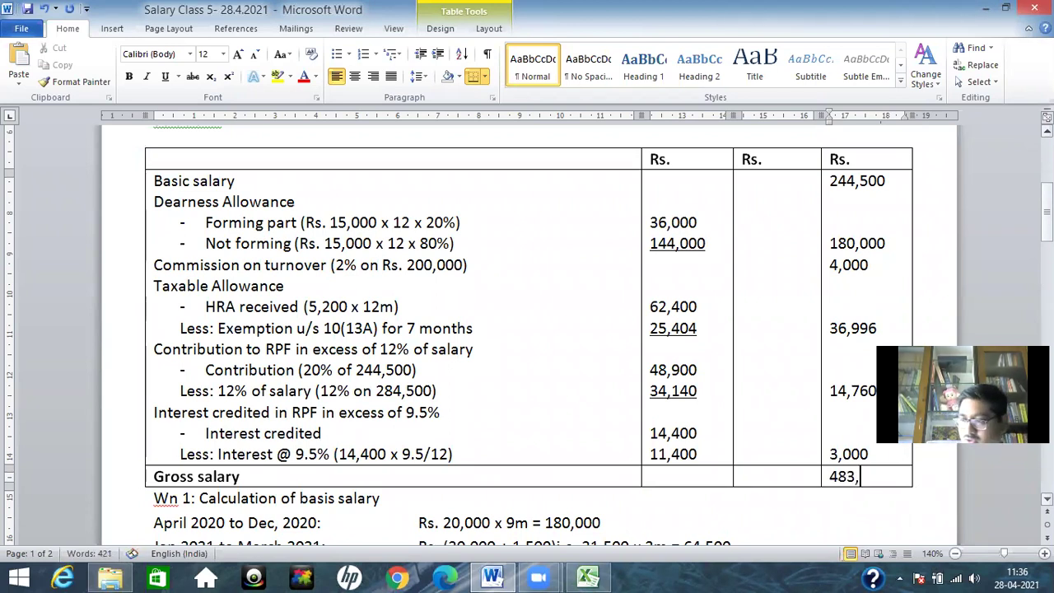
pyautogui.write('256')
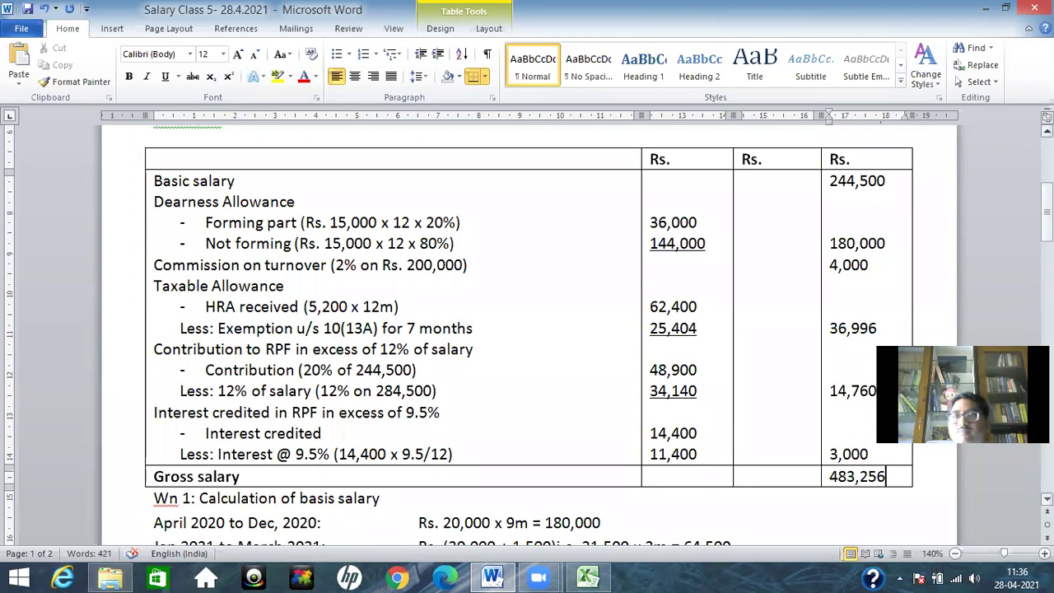
# Clear the basic salary amount in the Wn 2 salary for HRA working, keeping only the Rs. prefix.
pyautogui.moveTo(1047, 191); pyautogui.dragTo(1047, 190)
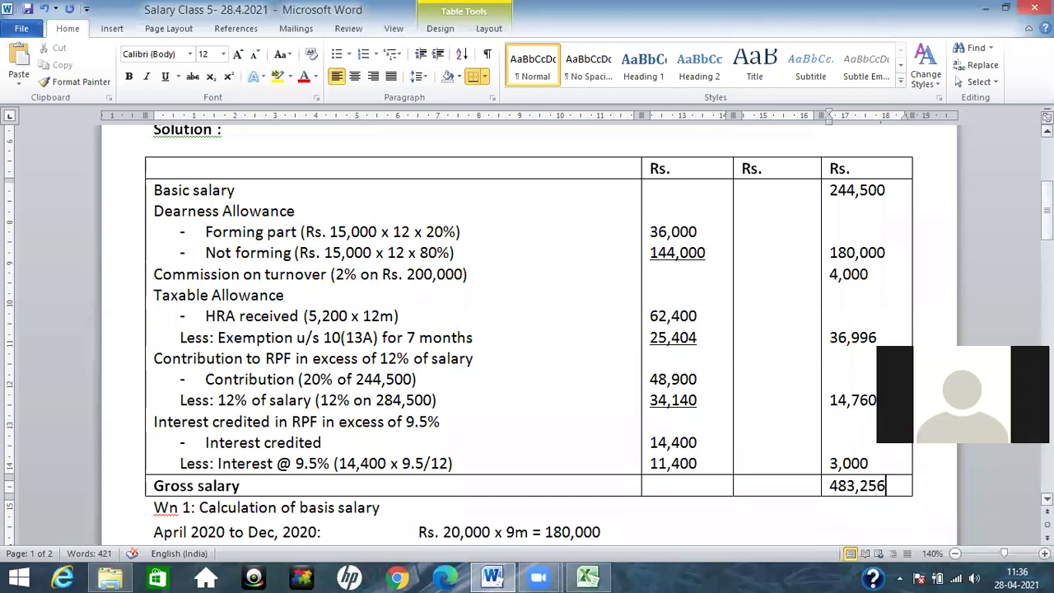
pyautogui.scroll(5, 527, 330)
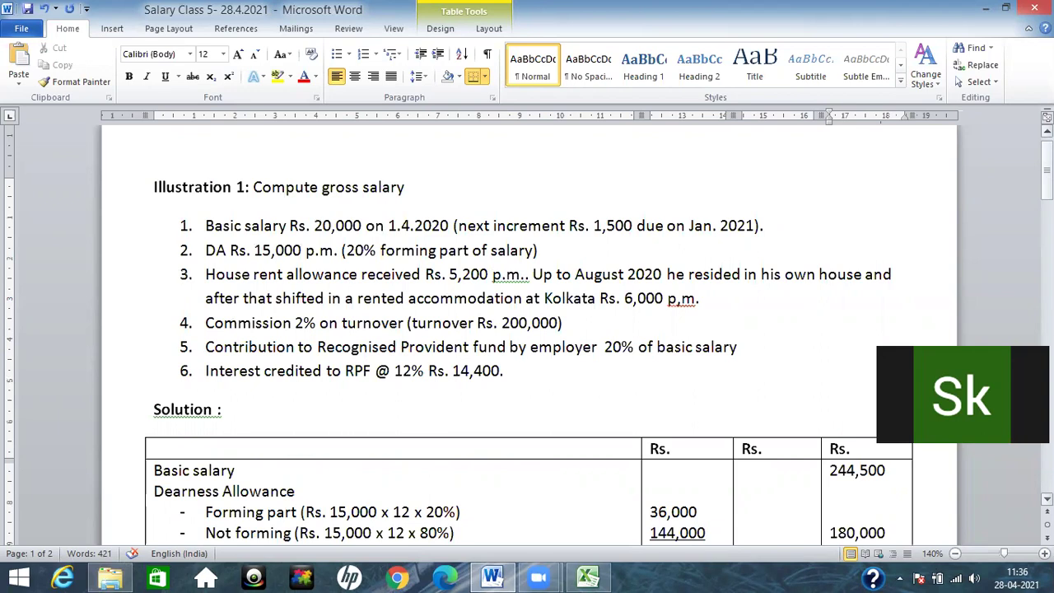
pyautogui.moveTo(1047, 164); pyautogui.dragTo(1047, 251)
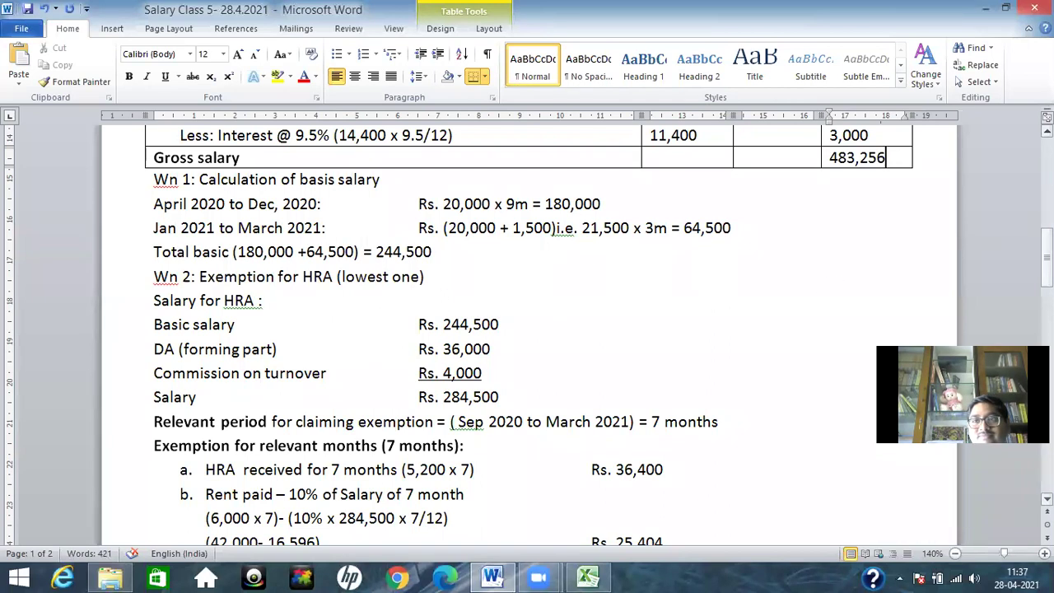
pyautogui.scroll(-1, 488, 344)
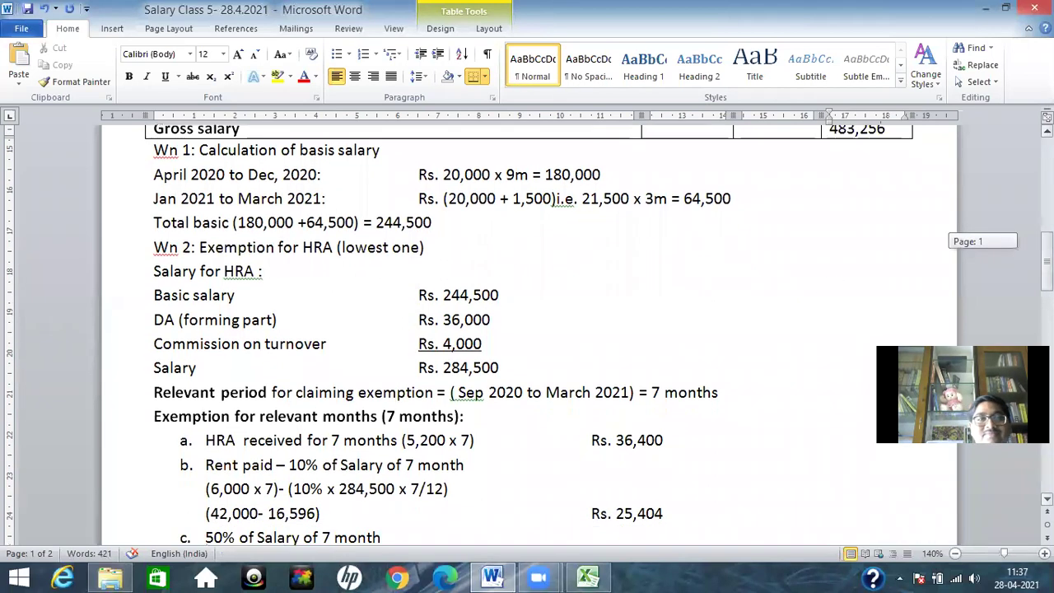
pyautogui.click(499, 294)
pyautogui.press('BackSpace')
pyautogui.press('BackSpace')
pyautogui.press('BackSpace')
pyautogui.press('BackSpace')
pyautogui.press('BackSpace')
pyautogui.press('BackSpace')
pyautogui.press('BackSpace')
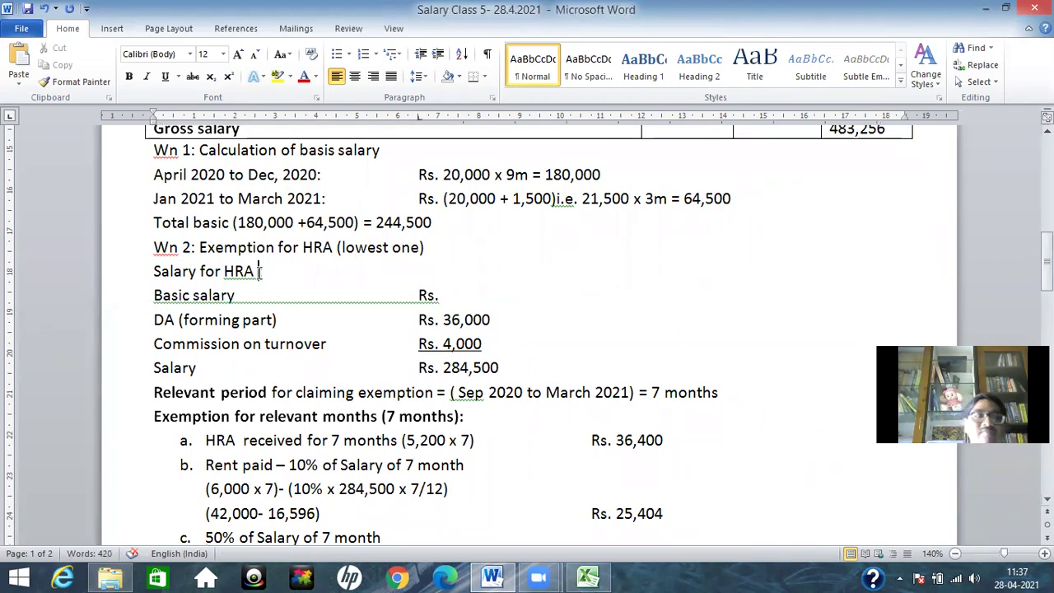
pyautogui.write('(')
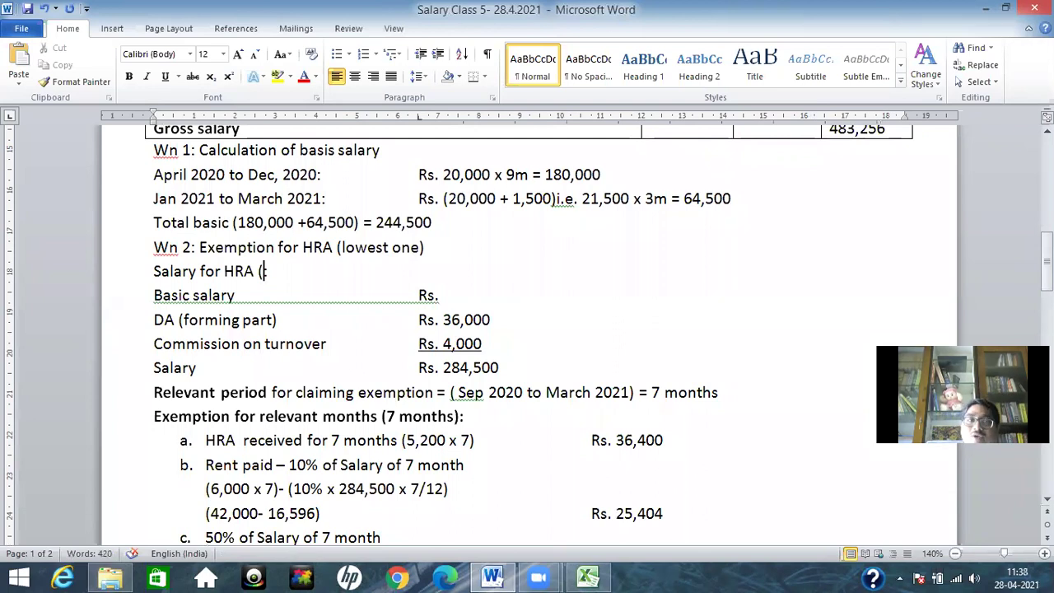
pyautogui.press('BackSpace')
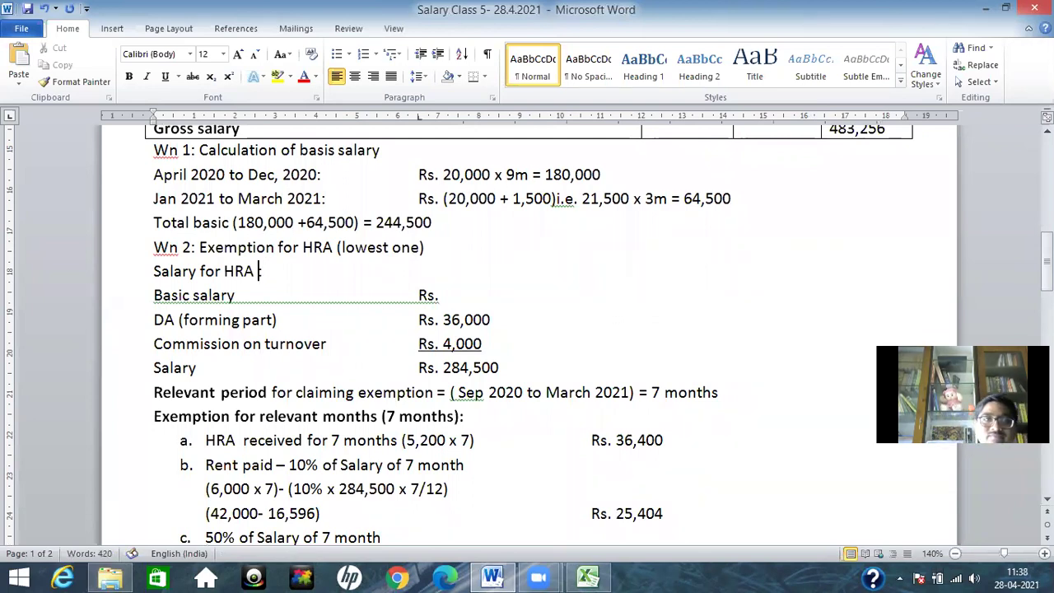
pyautogui.write(':')
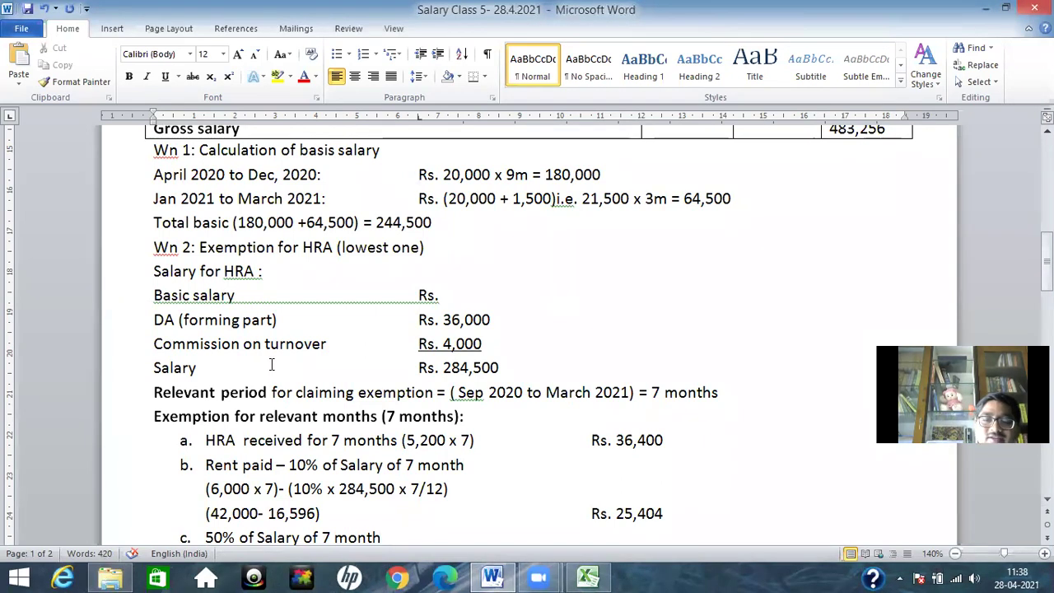
pyautogui.write('(')
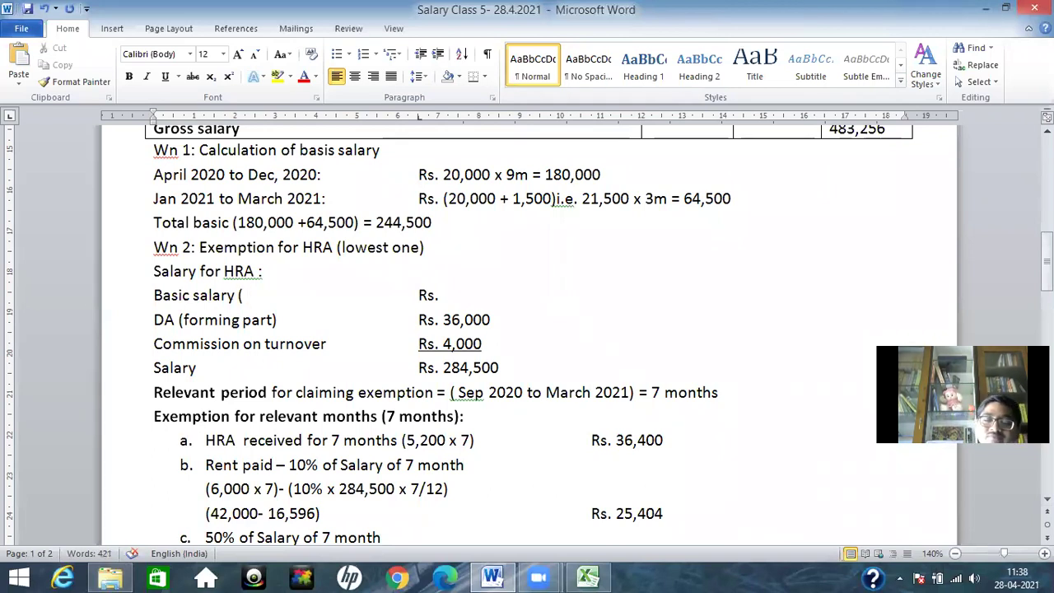
pyautogui.press('BackSpace')
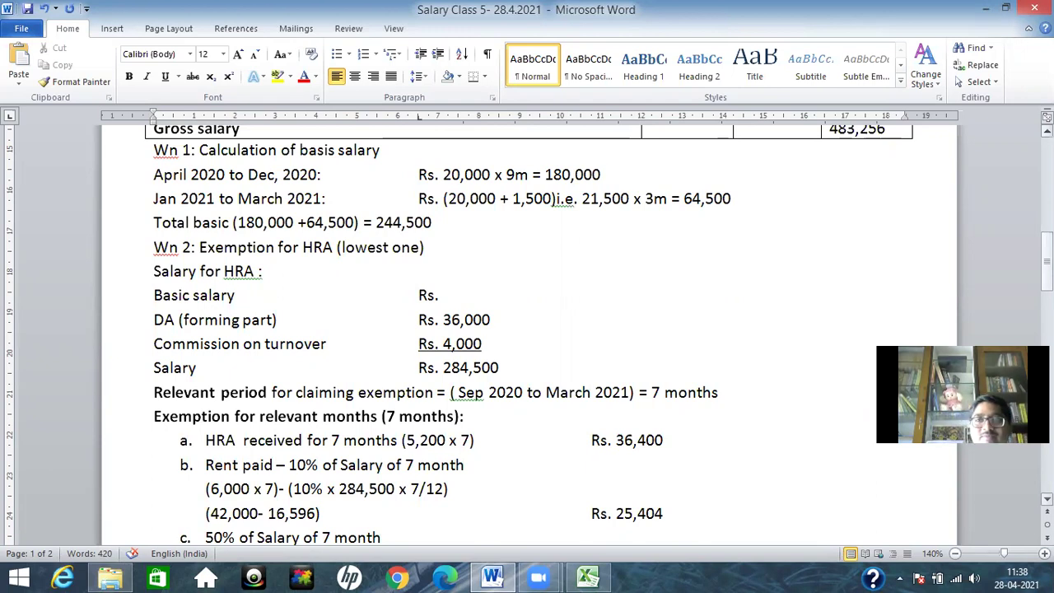
# Add an opening bracket after Basic salary in Wn 2 and enter its amount as Rs. 244,500.
pyautogui.write('(')
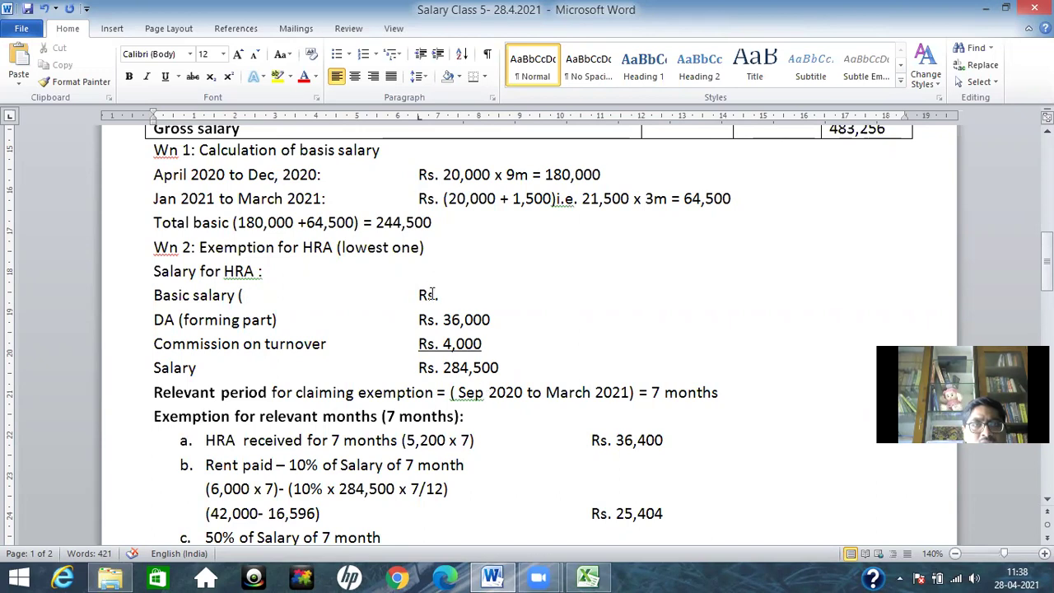
pyautogui.moveTo(1047, 264)
pyautogui.mouseDown()
pyautogui.moveTo(1047, 148)
pyautogui.moveTo(1047, 247)
pyautogui.mouseUp()
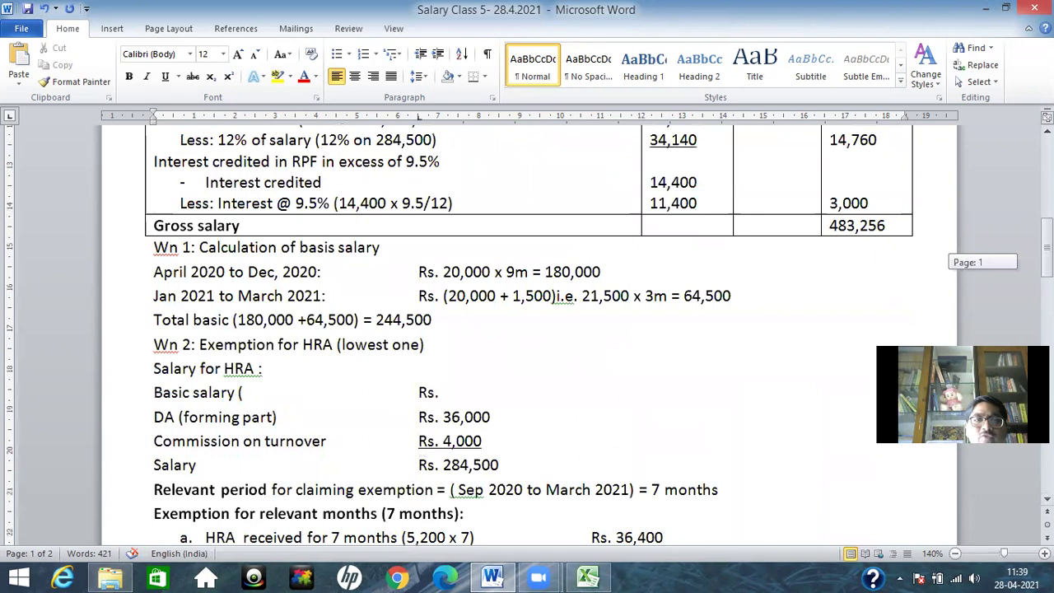
pyautogui.write('244,500')
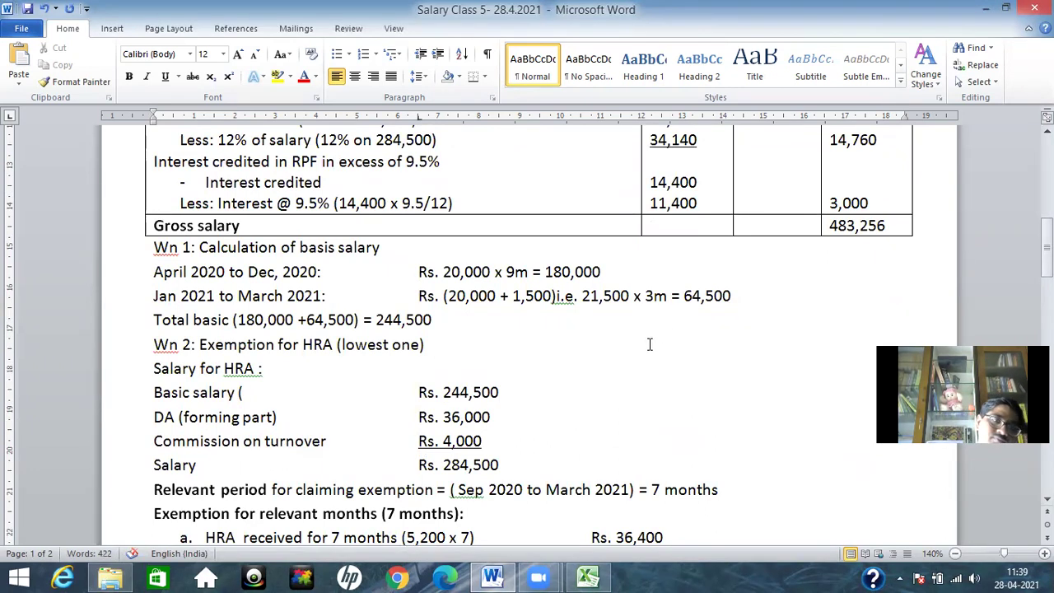
# Insert the period "(Sept to march)" before the colon in the Salary for HRA heading.
pyautogui.click(244, 393)
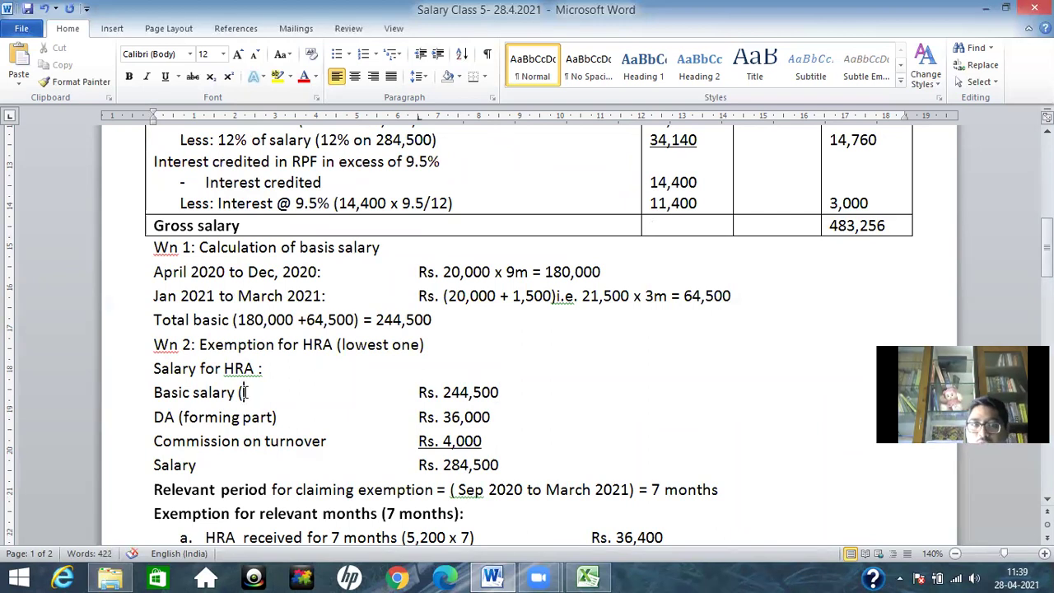
pyautogui.click(256, 368)
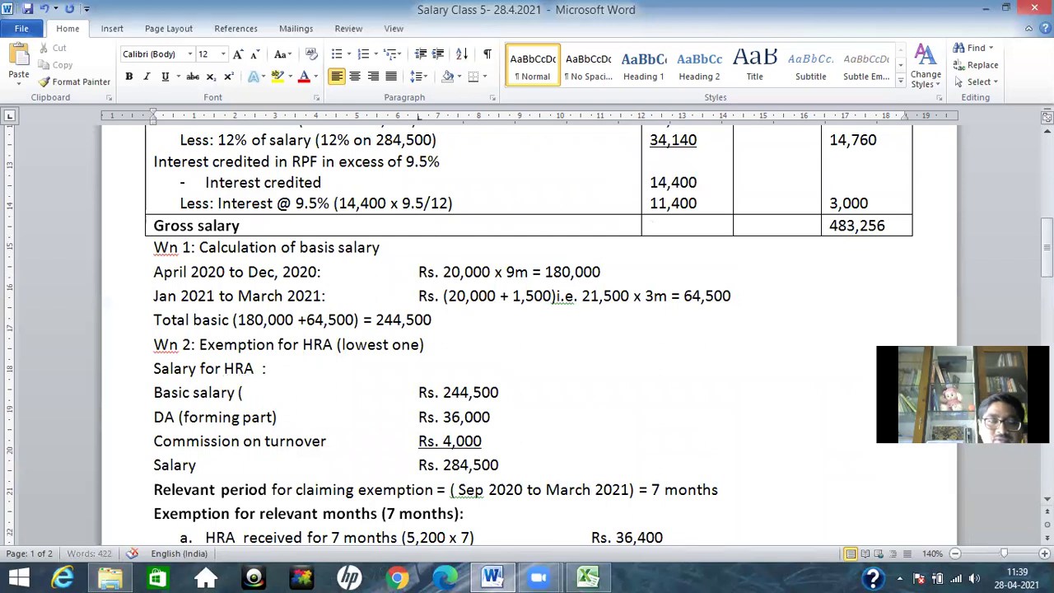
pyautogui.write('(')
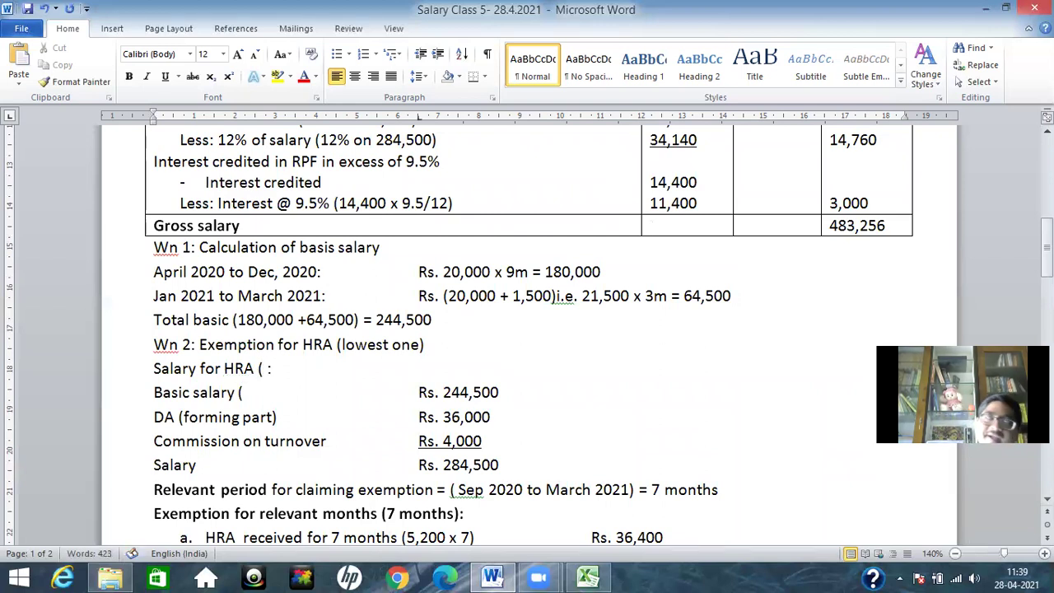
pyautogui.write('Sept')
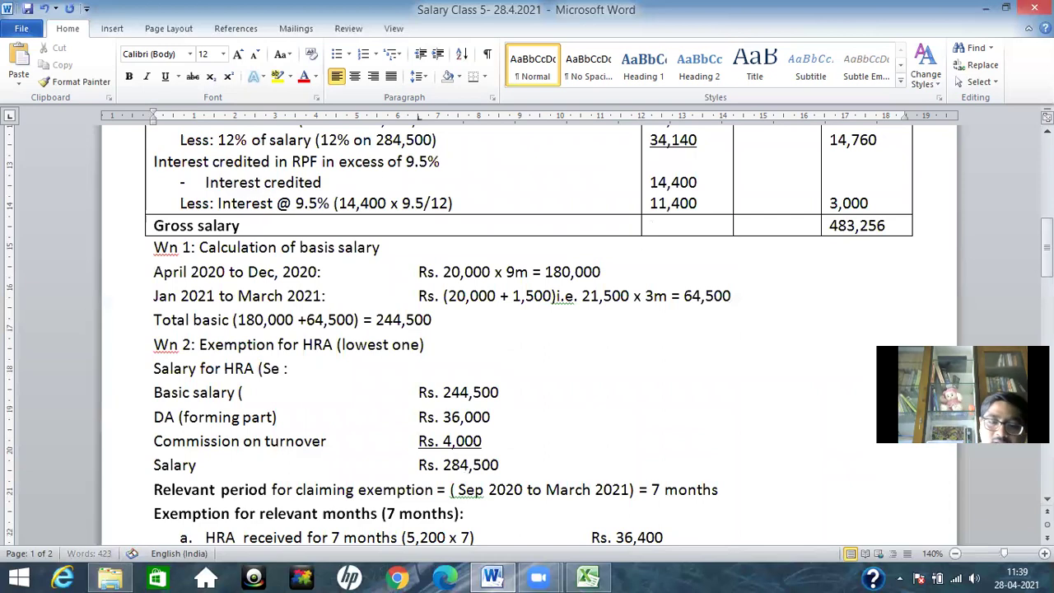
pyautogui.write(' to marc')
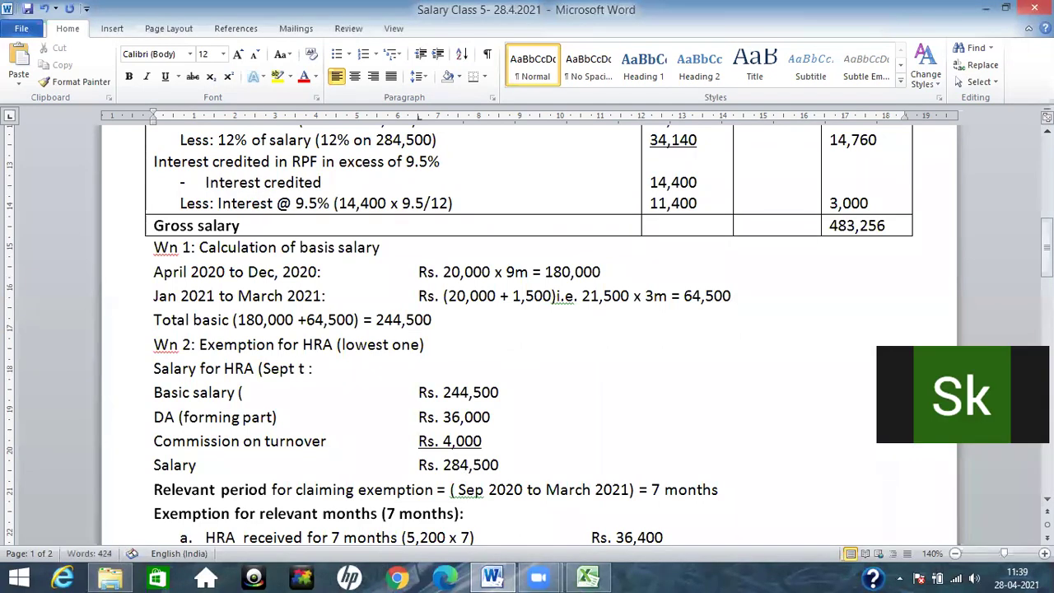
pyautogui.write('h)')
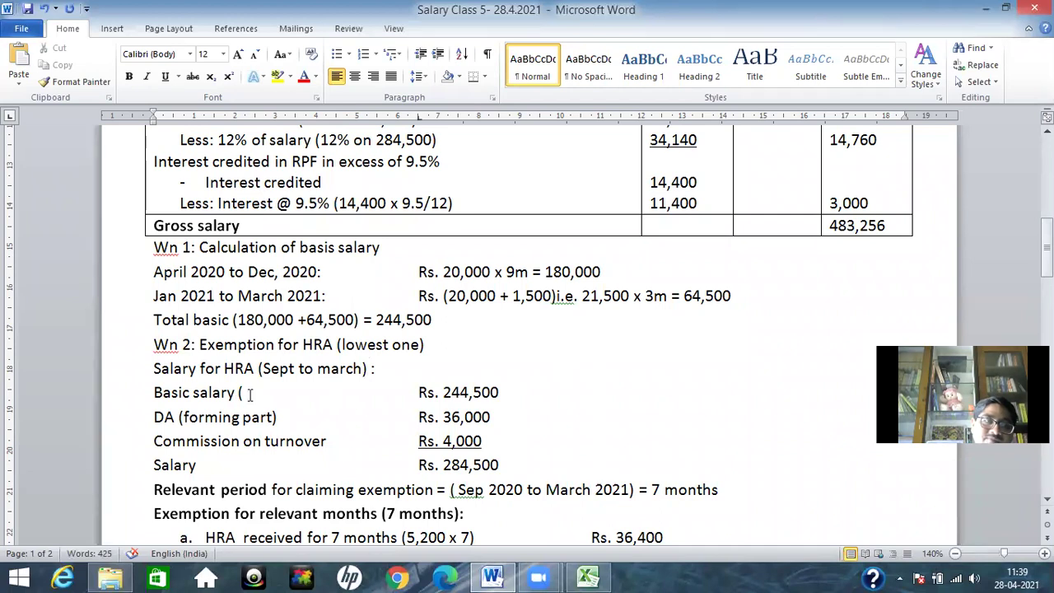
# Complete the bracketed calculation on the Wn 2 Basic salary line as "(20,000 x 4 +21,500 x 3)".
pyautogui.click(252, 393)
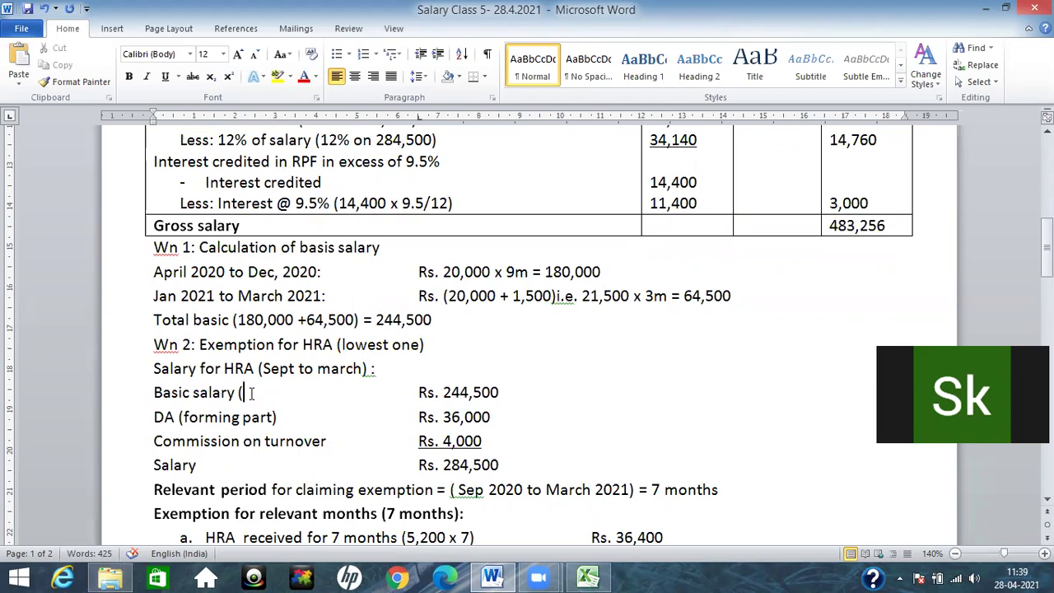
pyautogui.write('20,00')
pyautogui.write('0 x')
pyautogui.write('4 +')
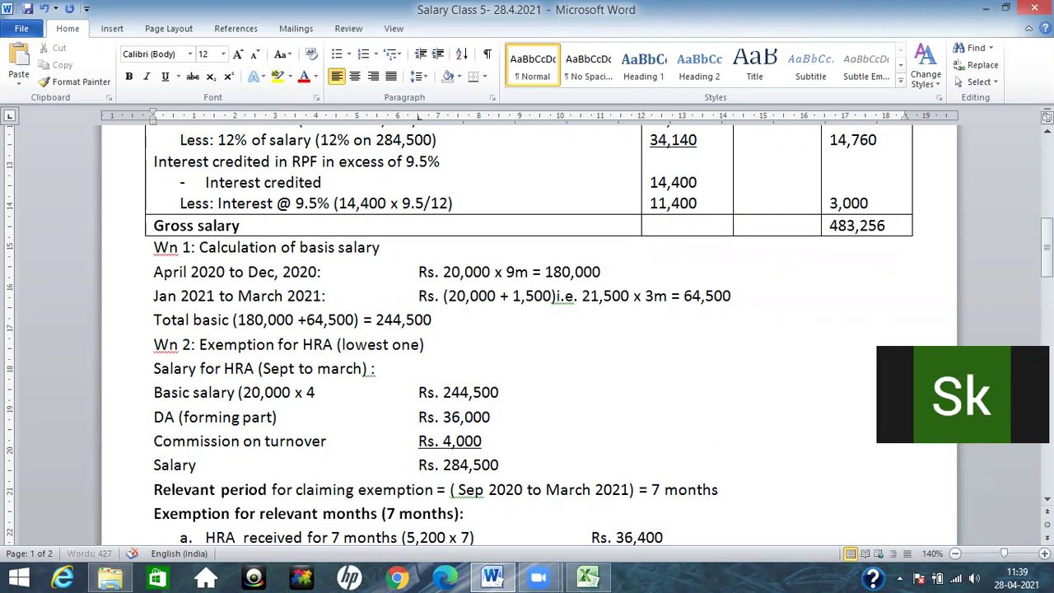
pyautogui.write('21,500')
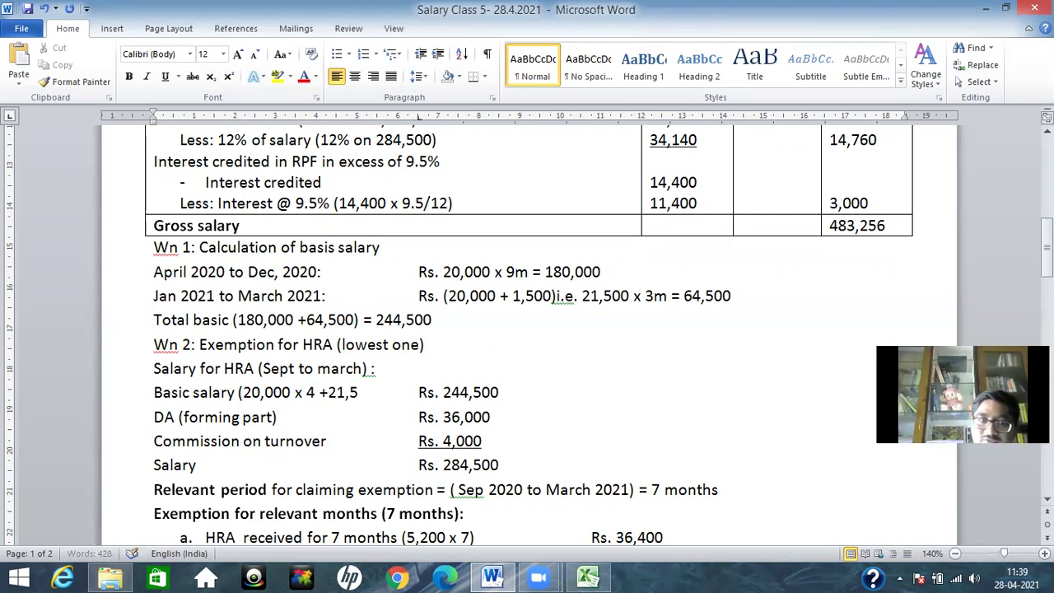
pyautogui.write(' x 3')
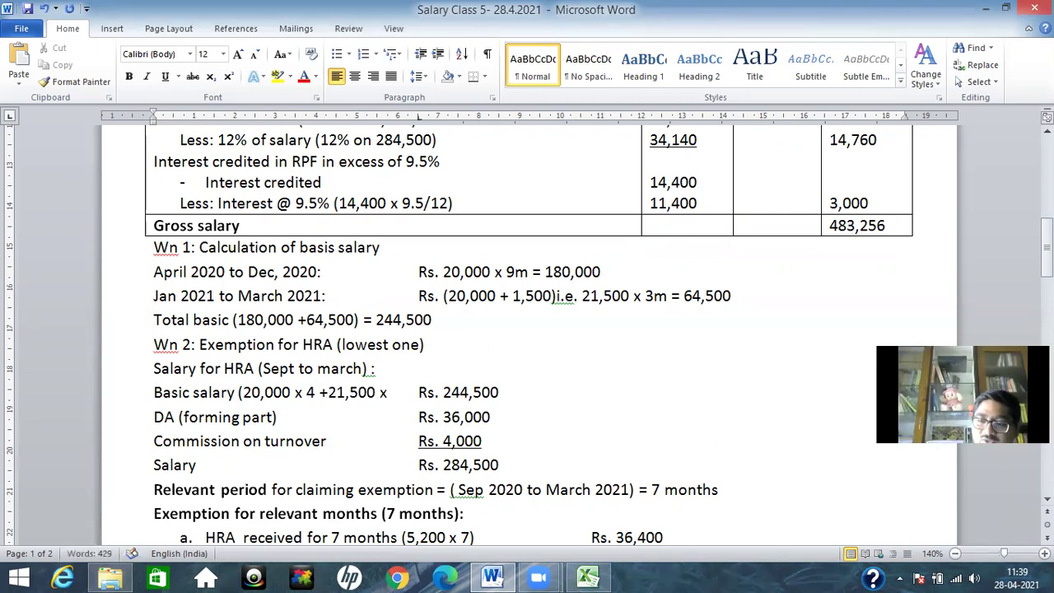
pyautogui.write(')')
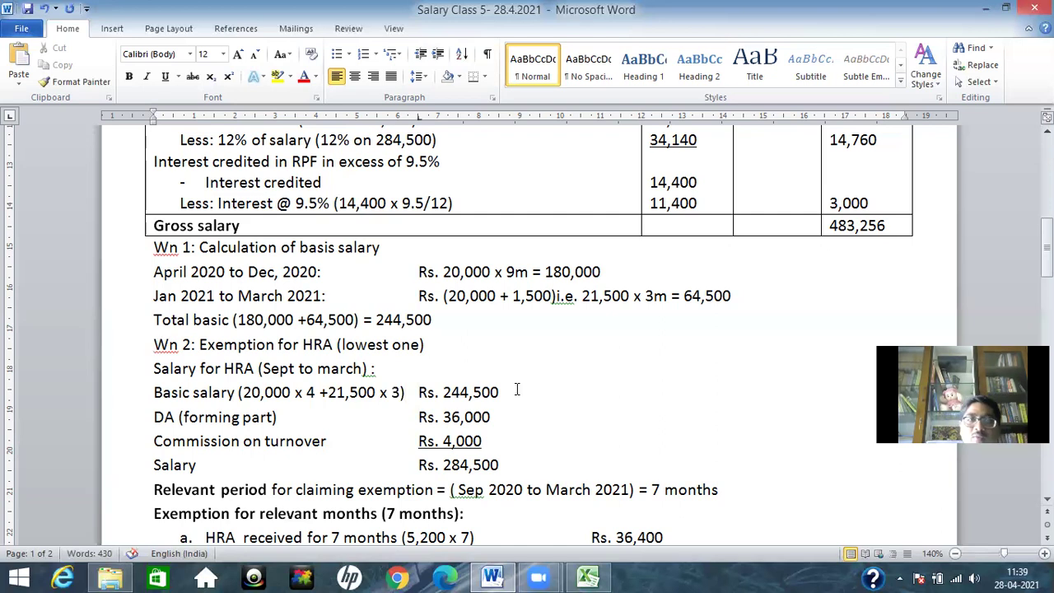
# Change the basic salary amount in the Wn 2 working to Rs. 144,500.
pyautogui.click(500, 392)
pyautogui.press('BackSpace')
pyautogui.press('BackSpace')
pyautogui.press('BackSpace')
pyautogui.press('BackSpace')
pyautogui.press('BackSpace')
pyautogui.press('BackSpace')
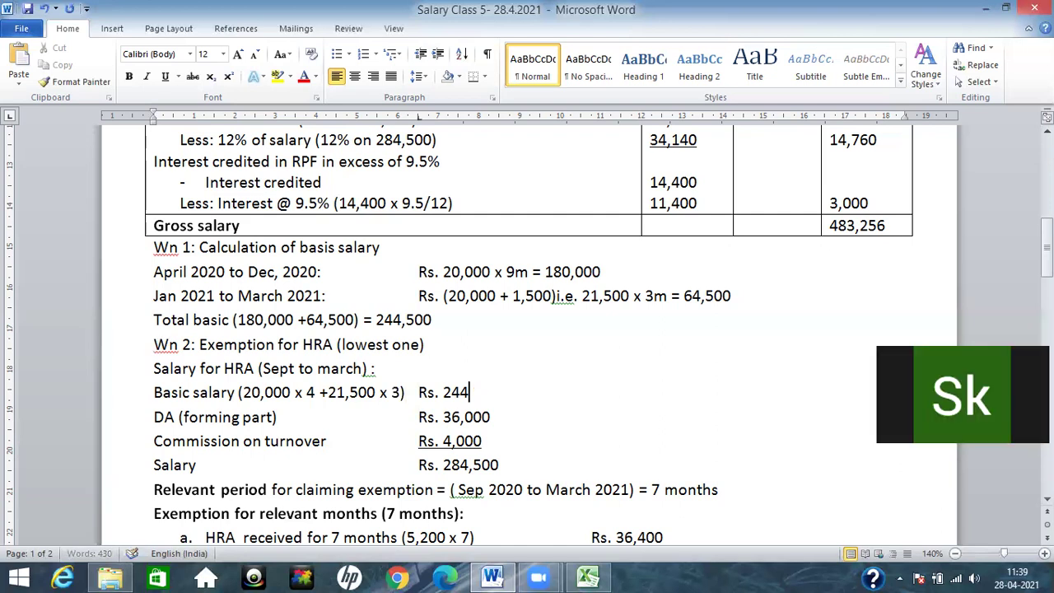
pyautogui.press('BackSpace')
pyautogui.write('144,500')
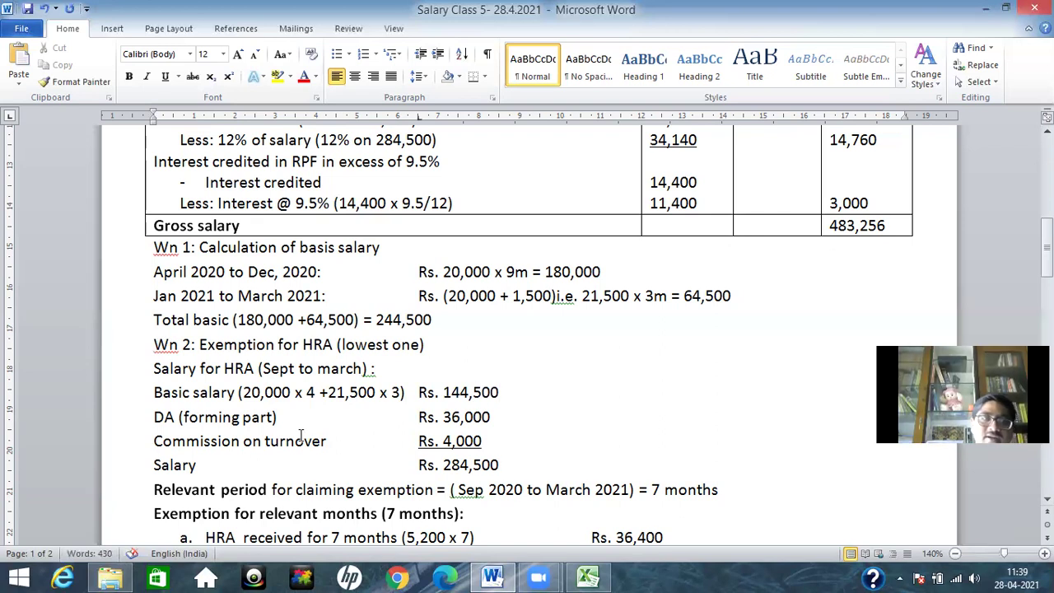
# Delete the existing amount on the DA (forming part) line of the Wn 2 working.
pyautogui.click(280, 417)
pyautogui.moveTo(498, 417); pyautogui.dragTo(420, 416)
pyautogui.press('BackSpace')
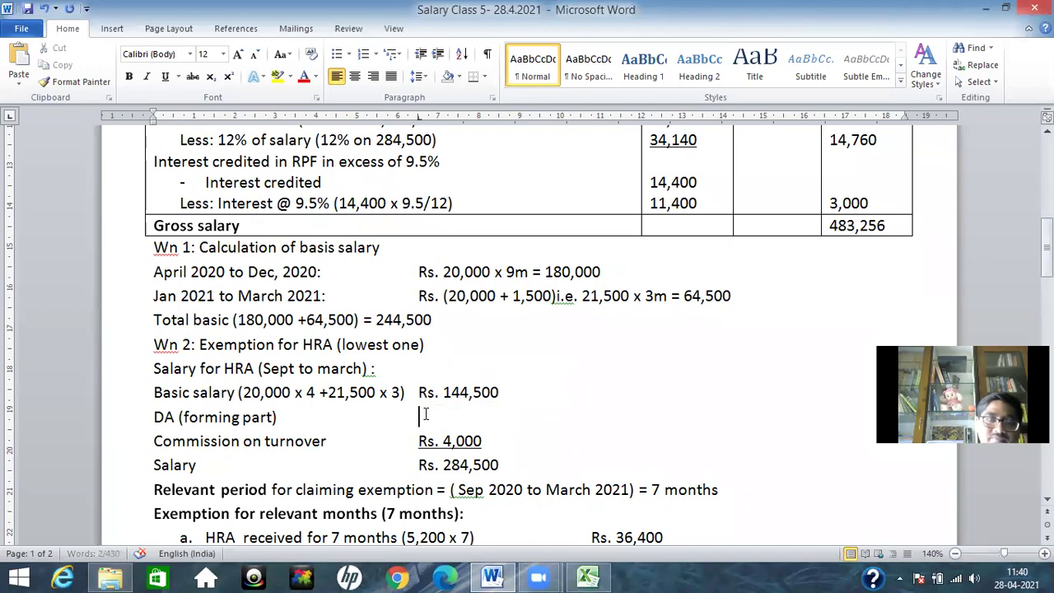
# Add the calculation "(36,000 x 7/12)" after DA (forming part) in the Wn 2 working.
pyautogui.click(281, 418)
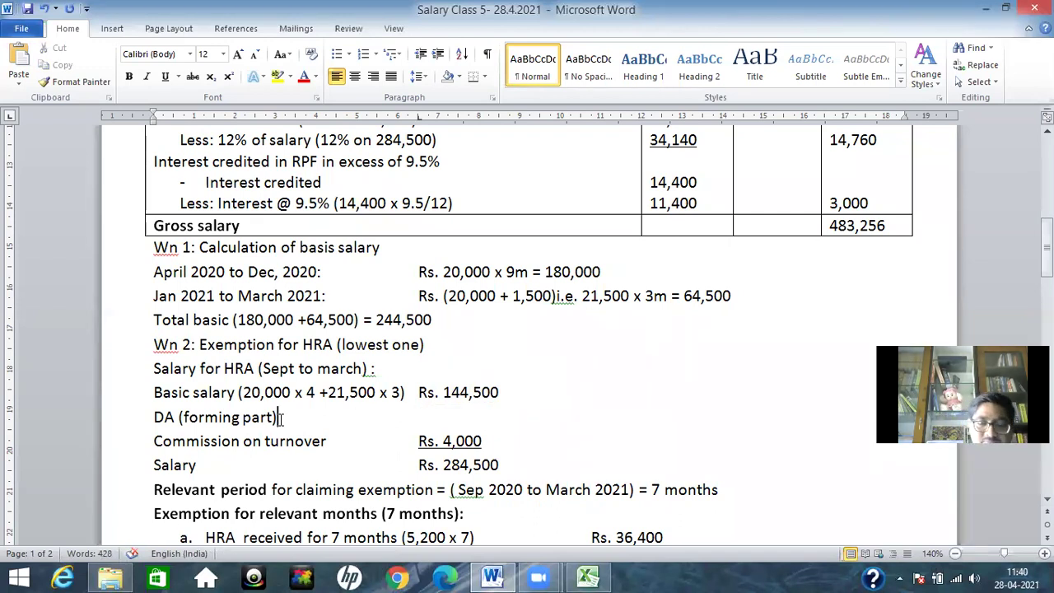
pyautogui.write('(36')
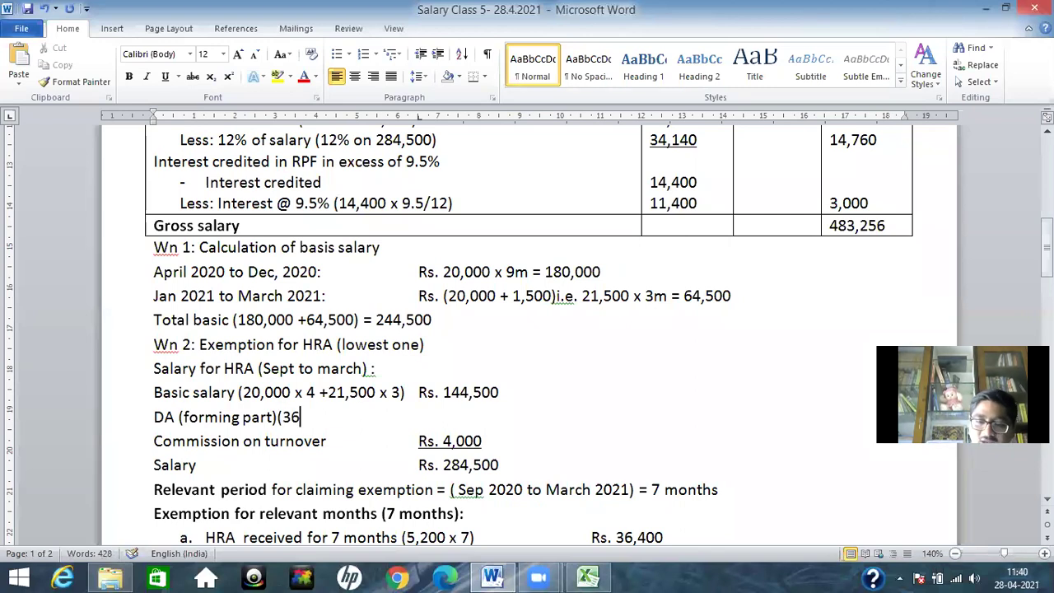
pyautogui.write(',000 x ')
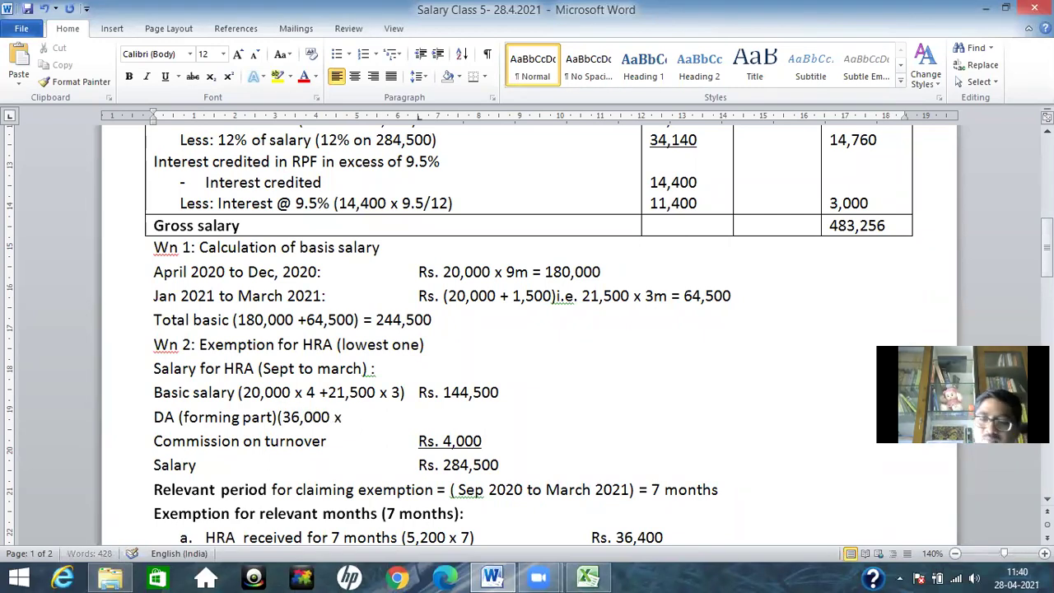
pyautogui.write('7/12')
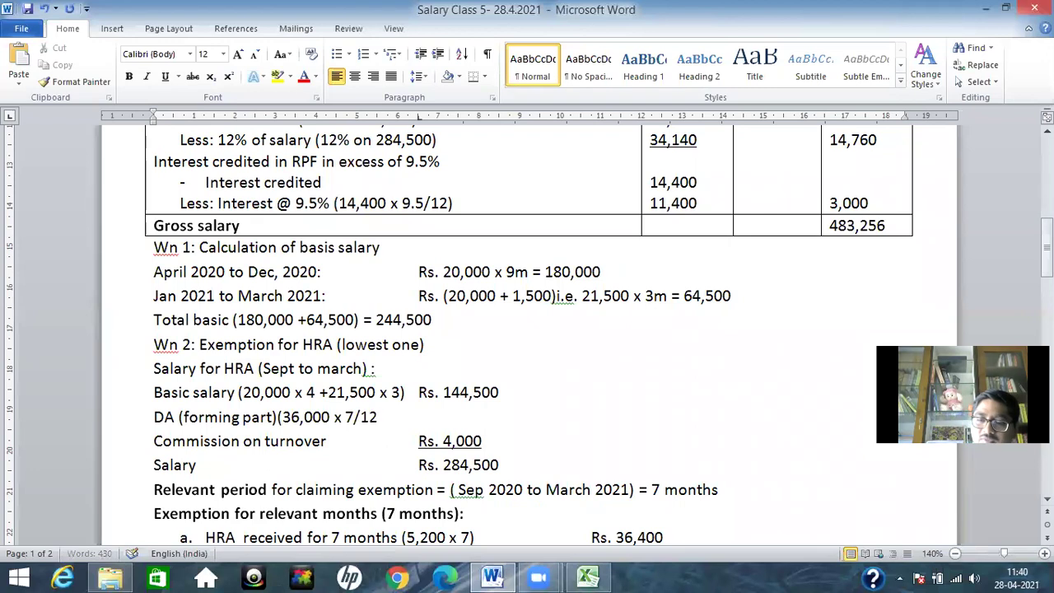
pyautogui.write(')')
# Enter "Rs. 21,000" as the DA (forming part) amount, aligned with the basic salary amount above it.
pyautogui.press('Tab')
pyautogui.write('rs.')
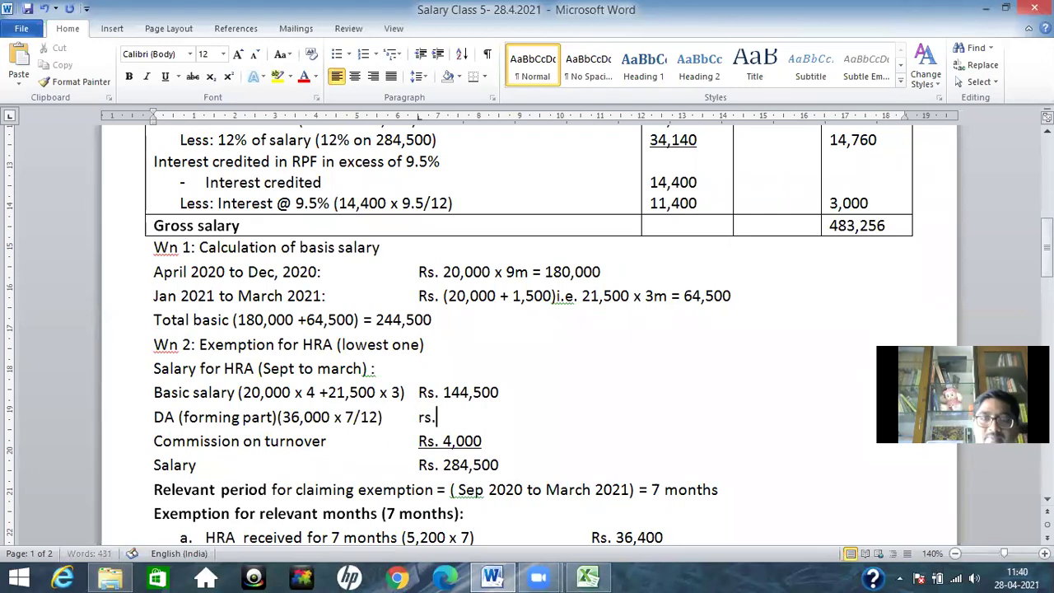
pyautogui.press('BackSpace')
pyautogui.press('BackSpace')
pyautogui.press('BackSpace')
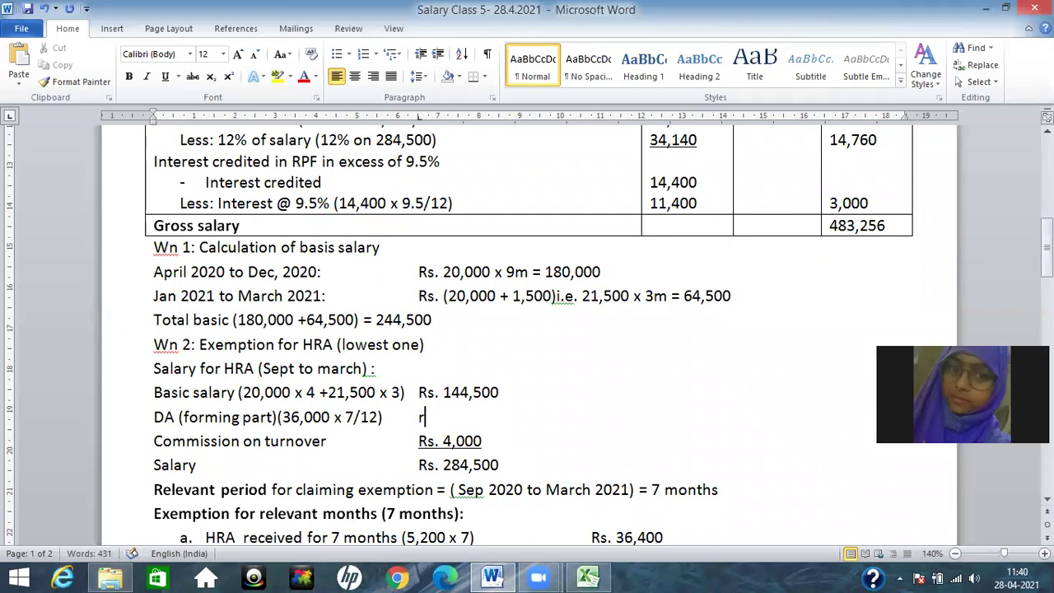
pyautogui.write('Rs. 21,000')
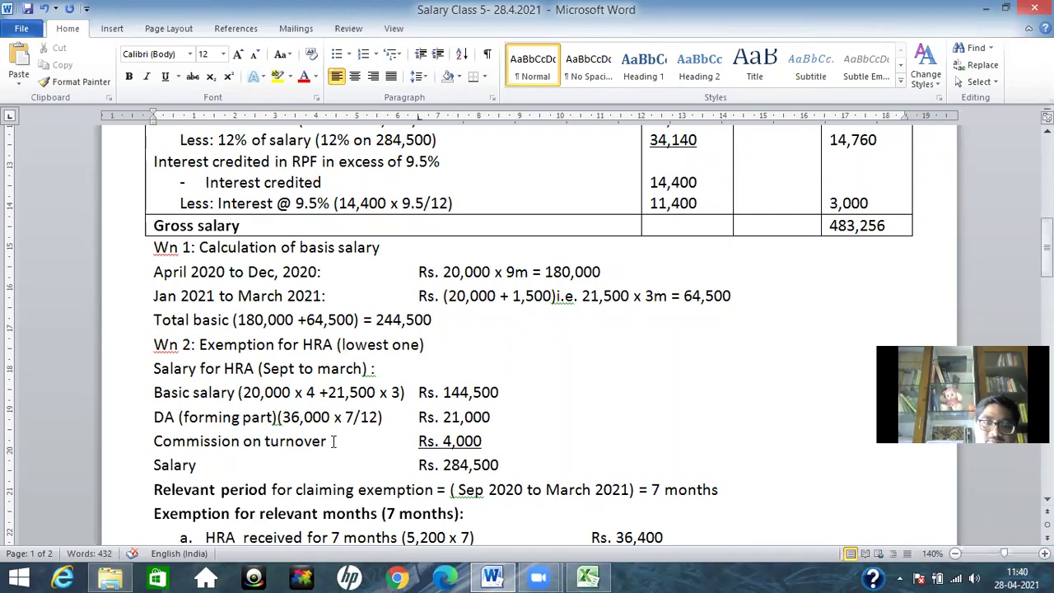
# Add "(4,000 x 7/12)" after Commission on turnover in Wn 2 and remove the tab gap before its amount.
pyautogui.click(327, 440)
pyautogui.write('(4,000 x')
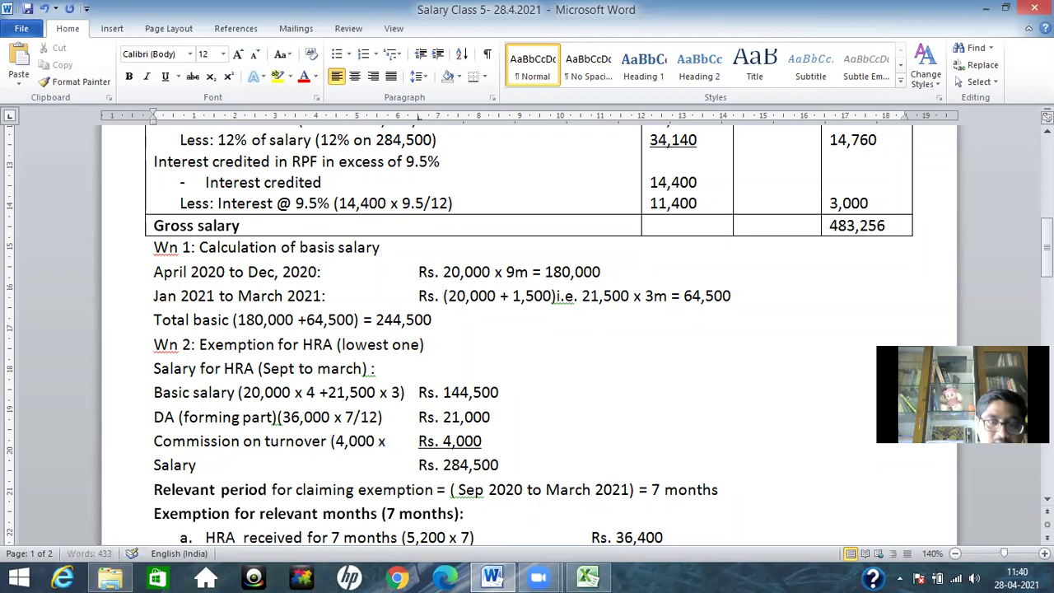
pyautogui.write(' 7/12)')
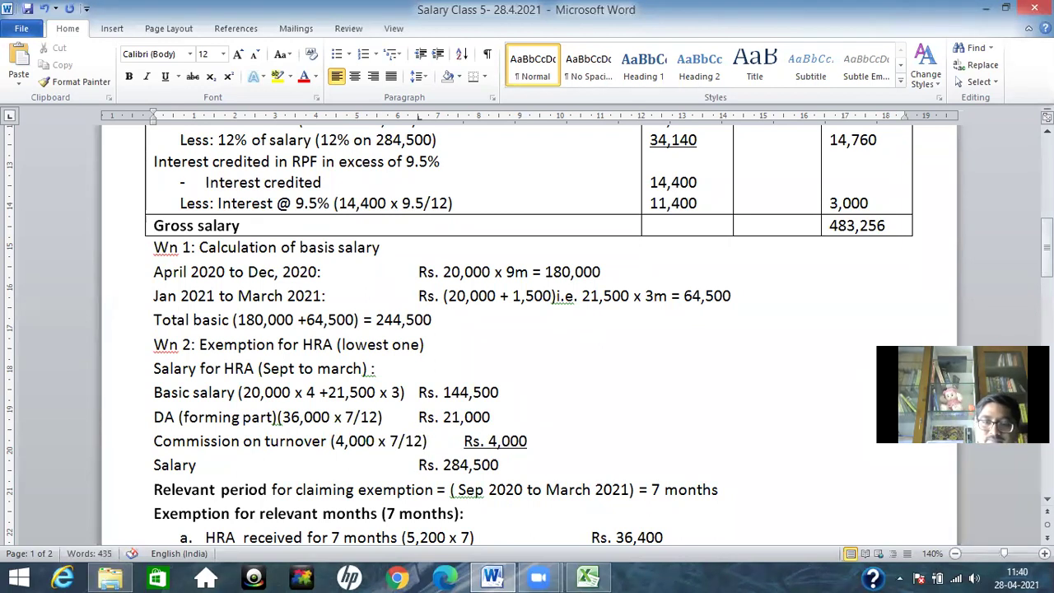
pyautogui.press('Delete')
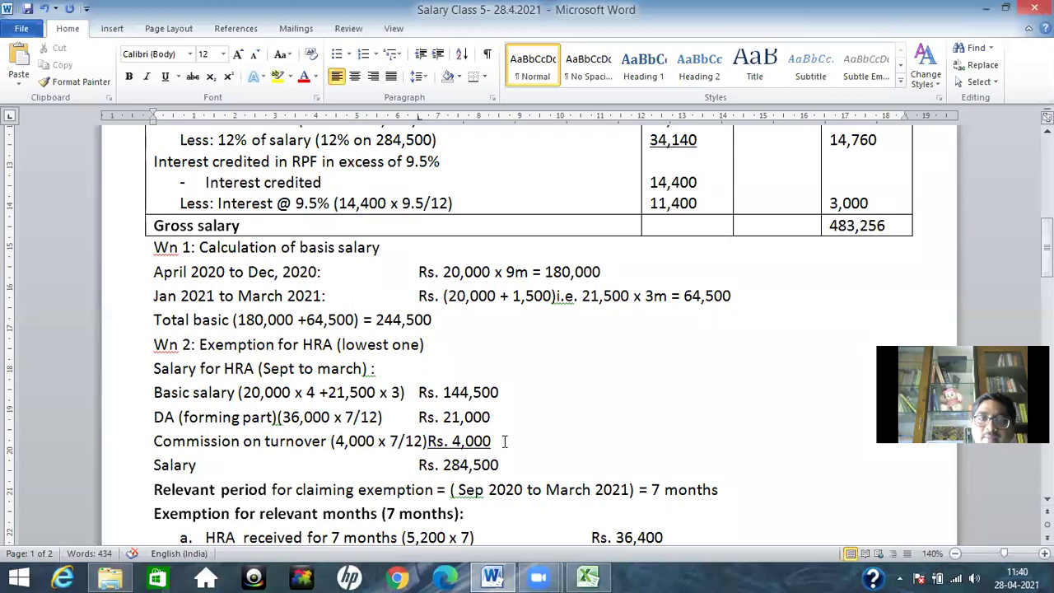
# Change the Commission on turnover amount in Wn 2 to an underlined Rs. 2,333.
pyautogui.hotkey('ctrl', 'u')
pyautogui.press('BackSpace')
pyautogui.press('BackSpace')
pyautogui.press('BackSpace')
pyautogui.press('BackSpace')
pyautogui.press('BackSpace')
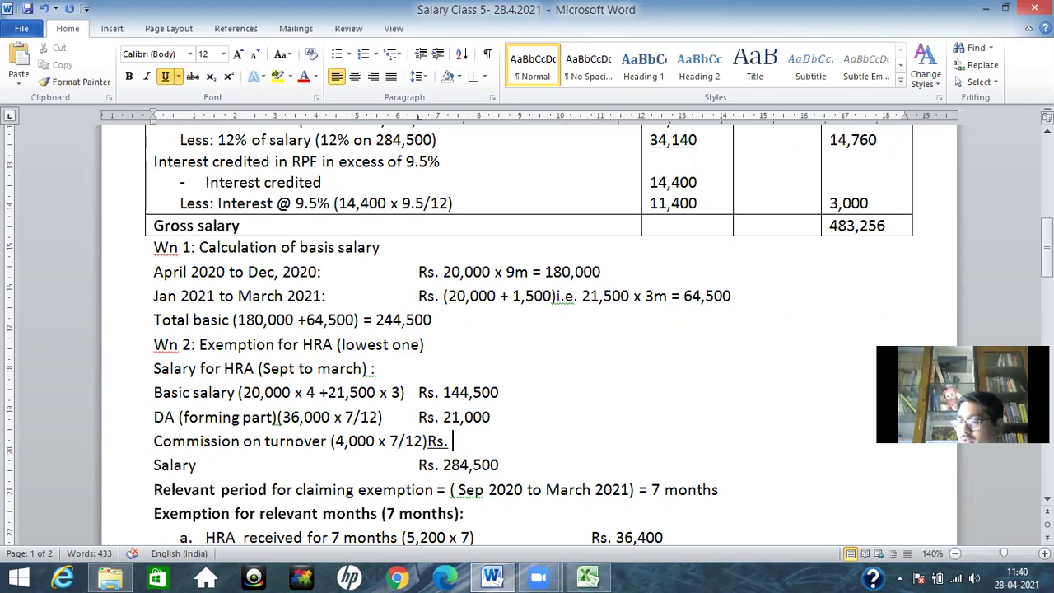
pyautogui.write('2,333')
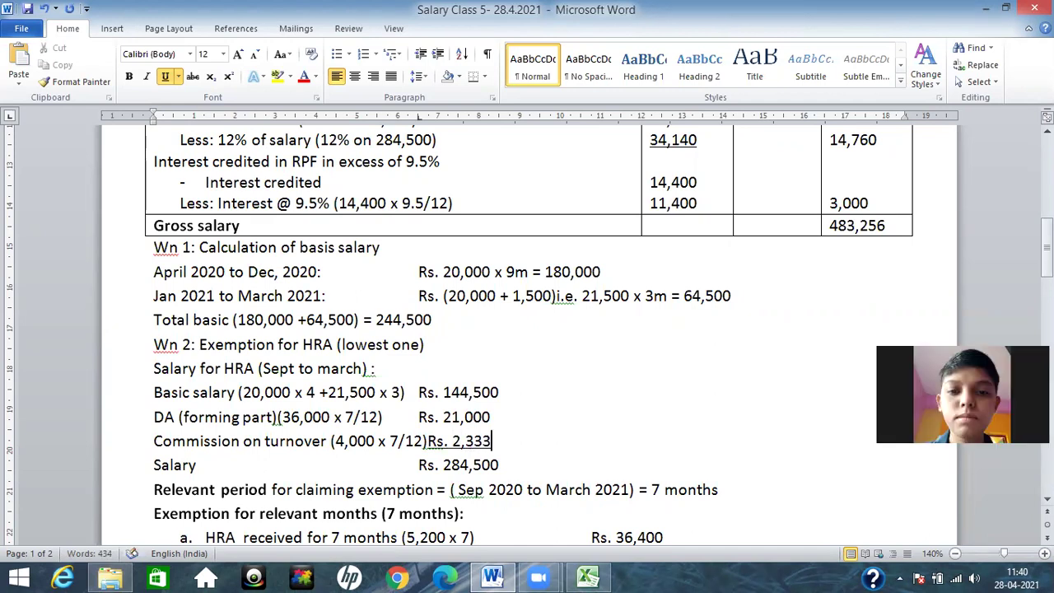
# Extend the Salary total label in the Wn 2 working to read "Salary of 7 months".
pyautogui.click(209, 462)
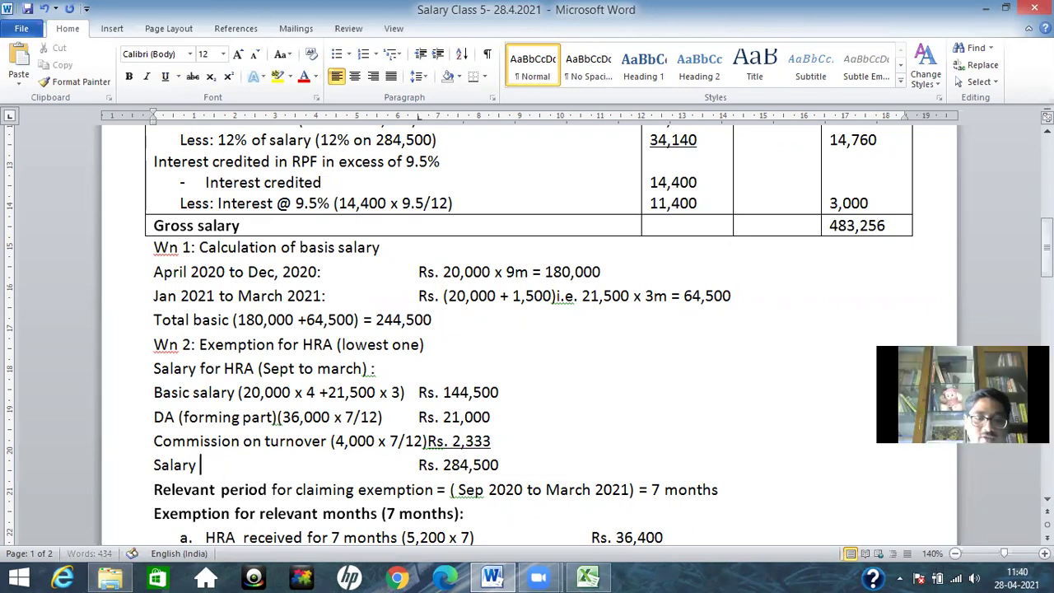
pyautogui.write('of')
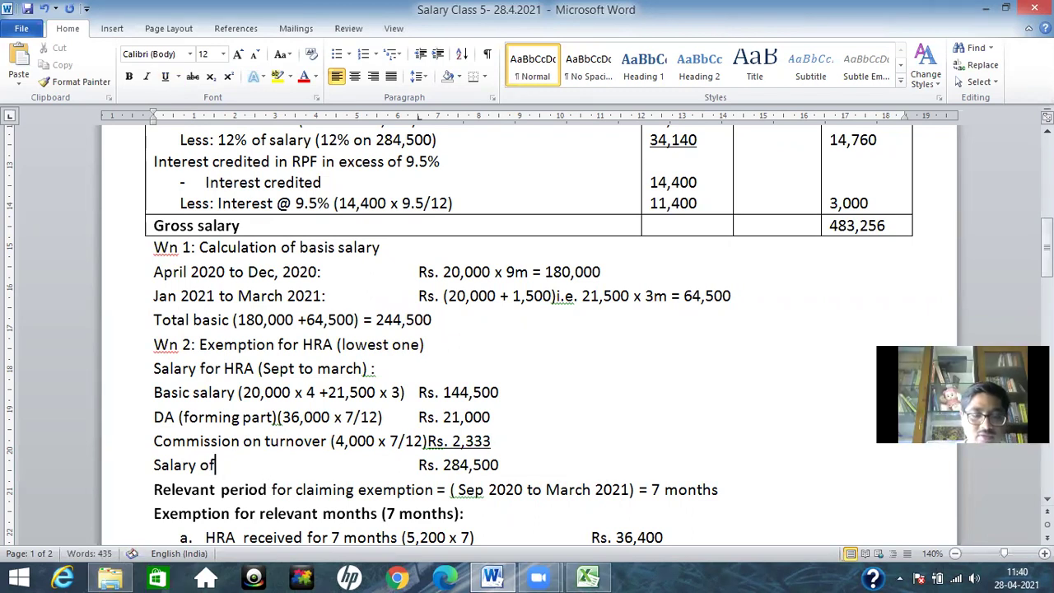
pyautogui.write(' 7 mon')
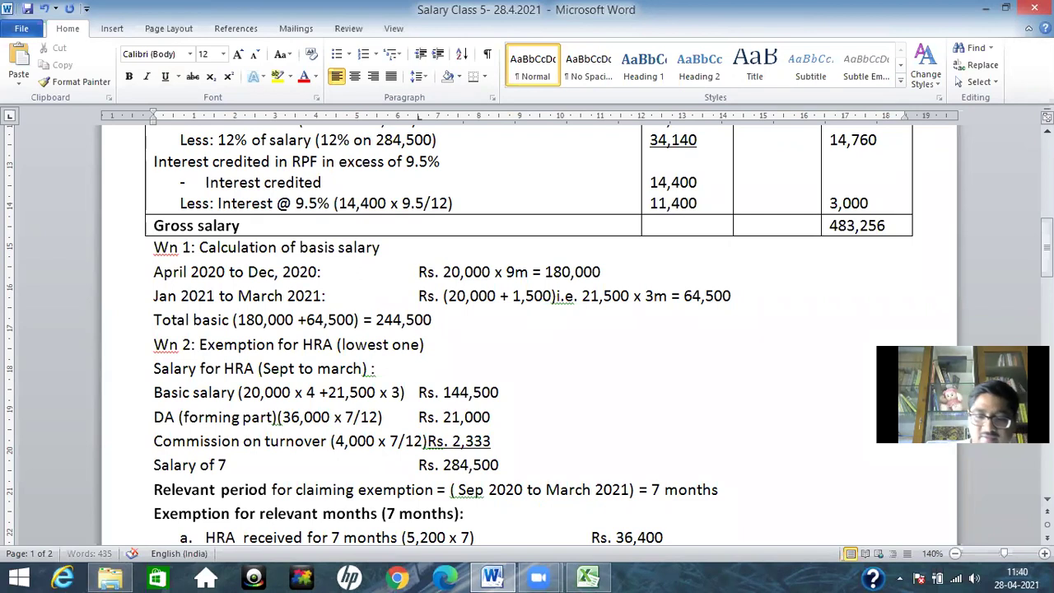
pyautogui.write('ths')
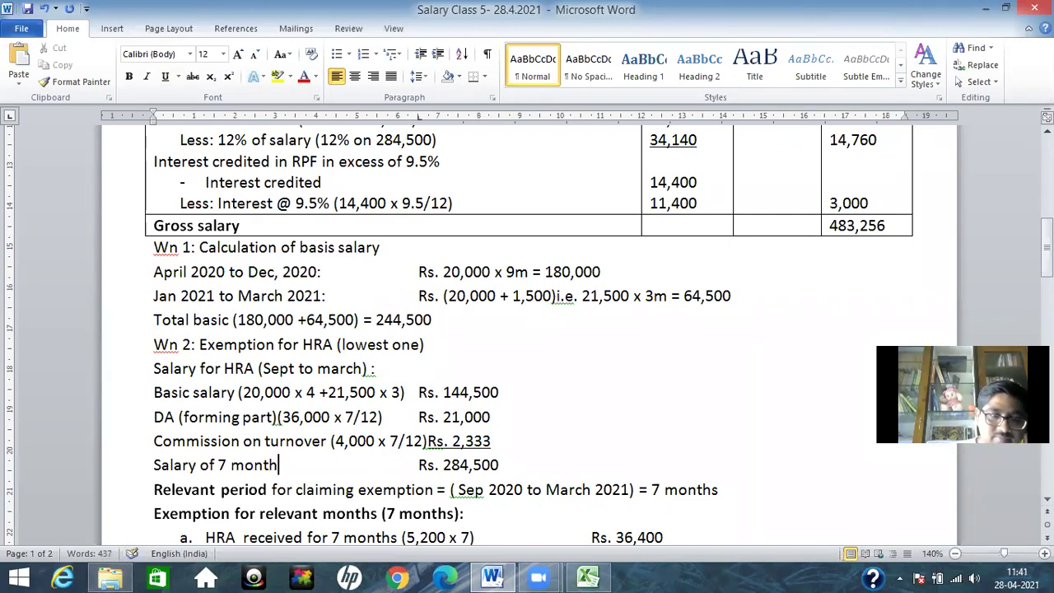
# Move the Relevant period line to directly below the Wn 2: Exemption for HRA heading, leaving no blank line.
pyautogui.moveTo(154, 490); pyautogui.dragTo(720, 494)
pyautogui.hotkey('ctrl', 'c')
pyautogui.press('Delete')
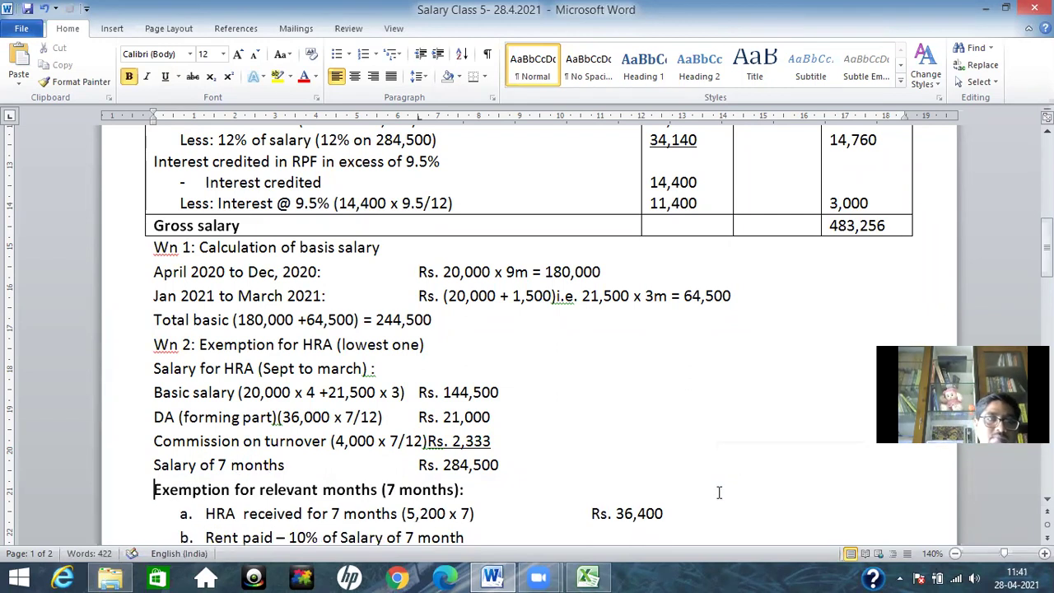
pyautogui.click(433, 339)
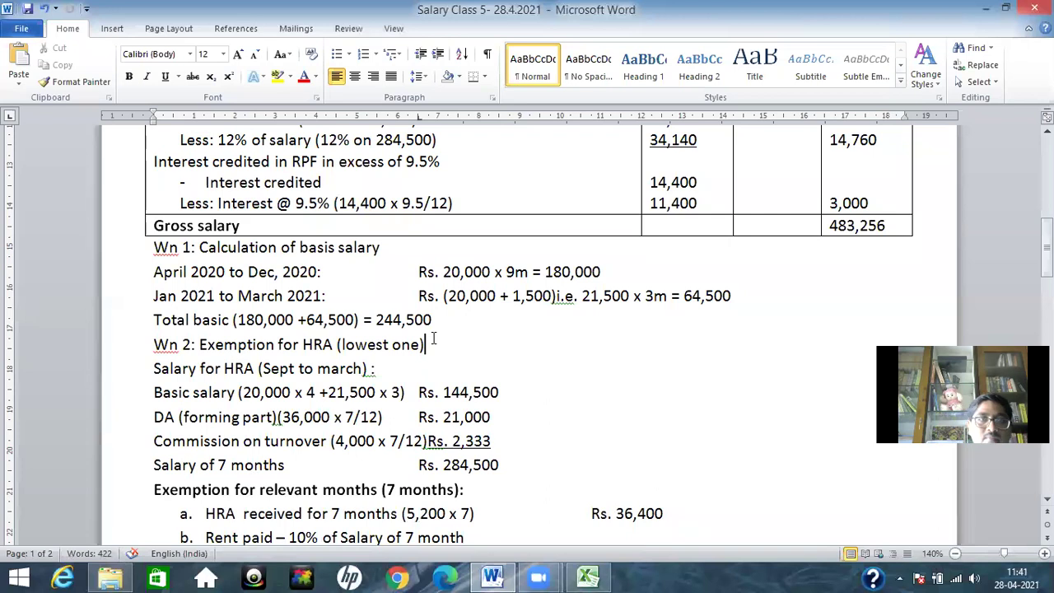
pyautogui.press('Return')
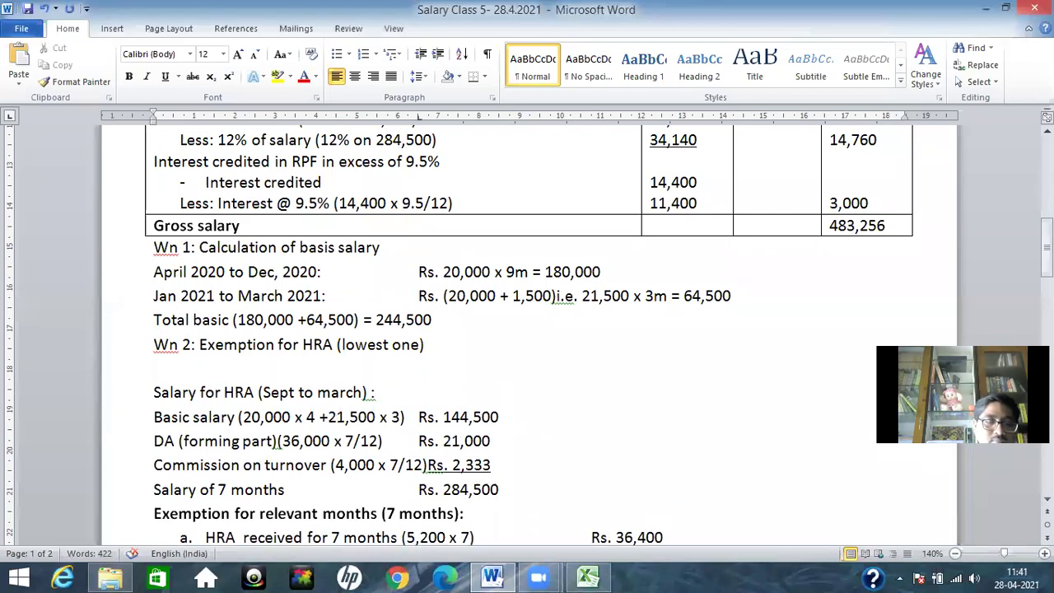
pyautogui.hotkey('ctrl', 'v')
pyautogui.press('Delete')
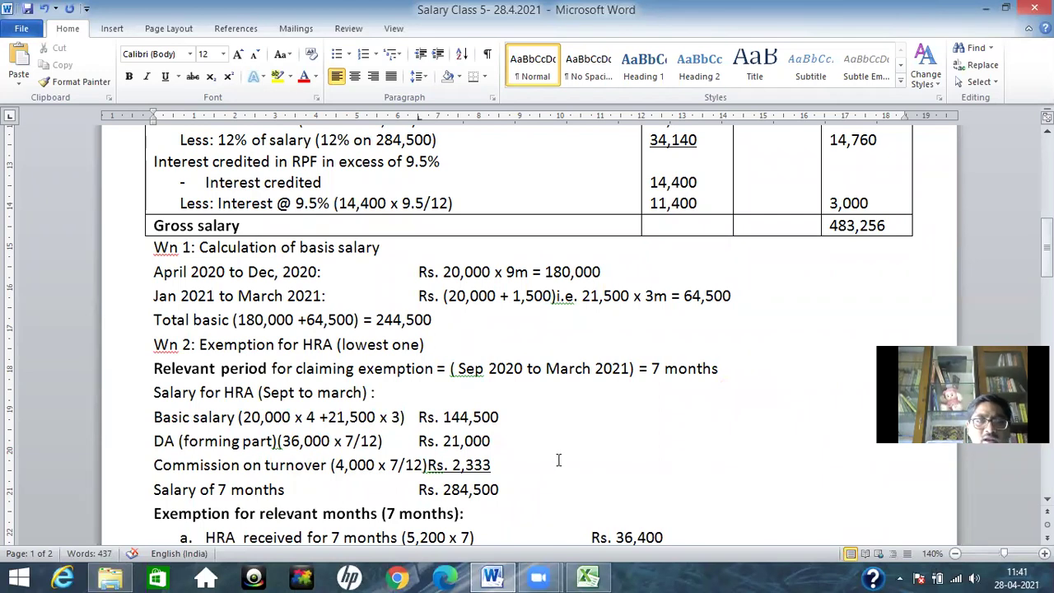
# Change the Salary of 7 months amount to Rs. 167,833.
pyautogui.moveTo(500, 489); pyautogui.dragTo(443, 490)
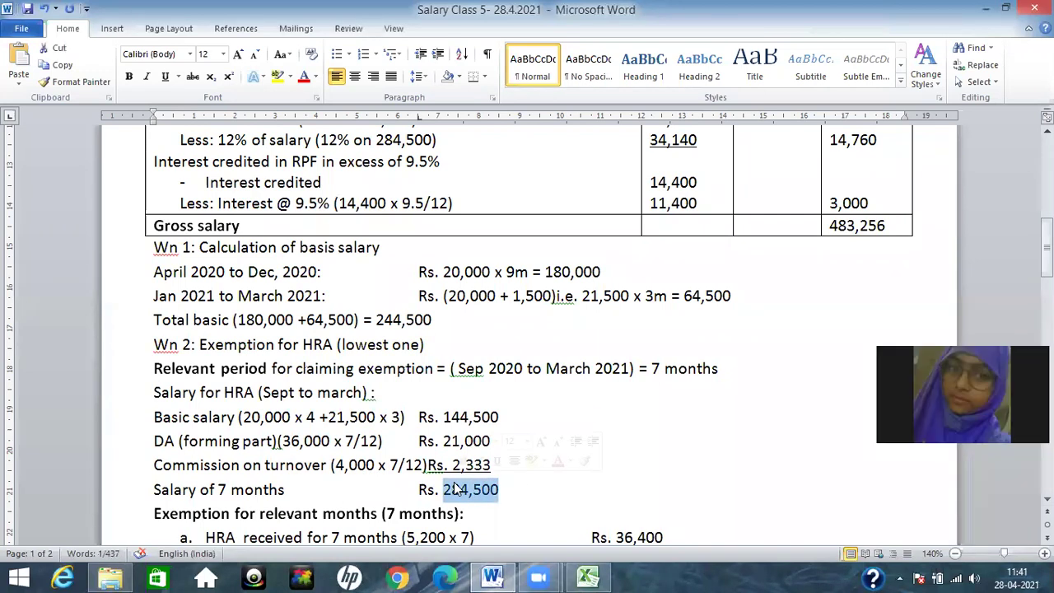
pyautogui.write('167,836')
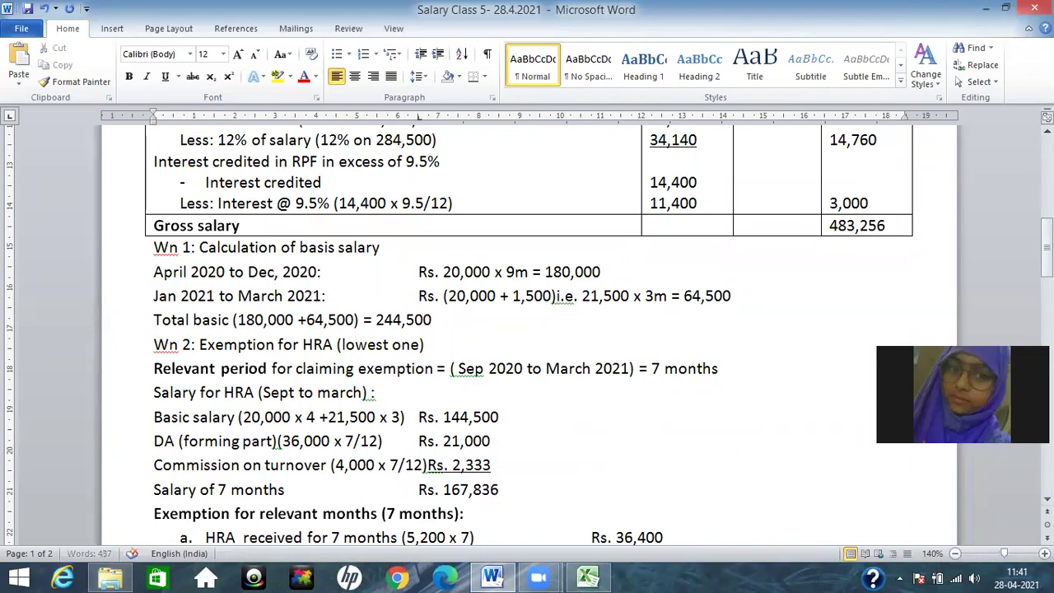
pyautogui.moveTo(1046, 247); pyautogui.dragTo(1046, 280)
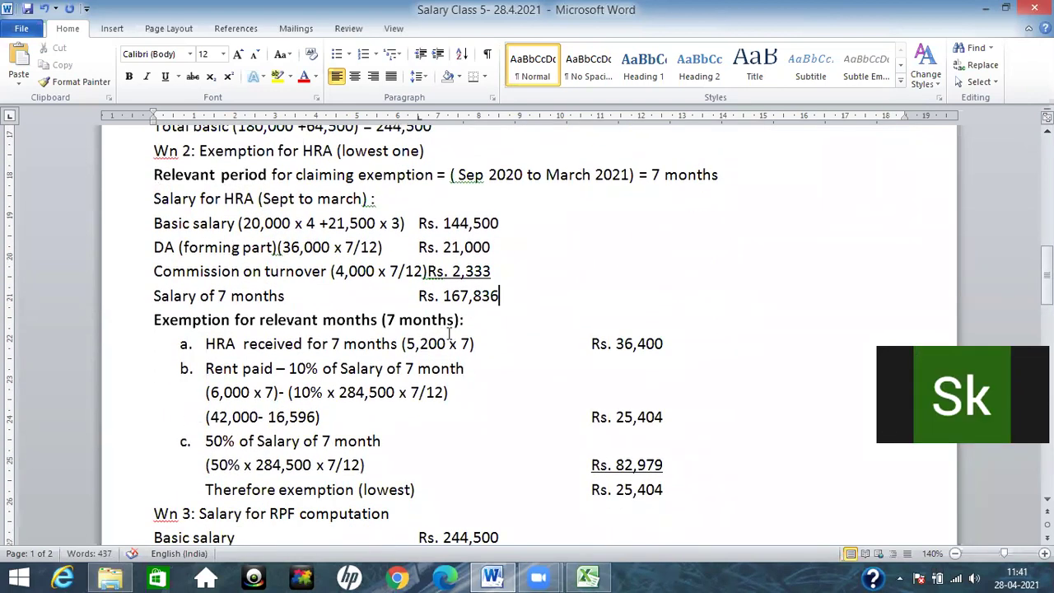
pyautogui.press('BackSpace')
pyautogui.write('3')
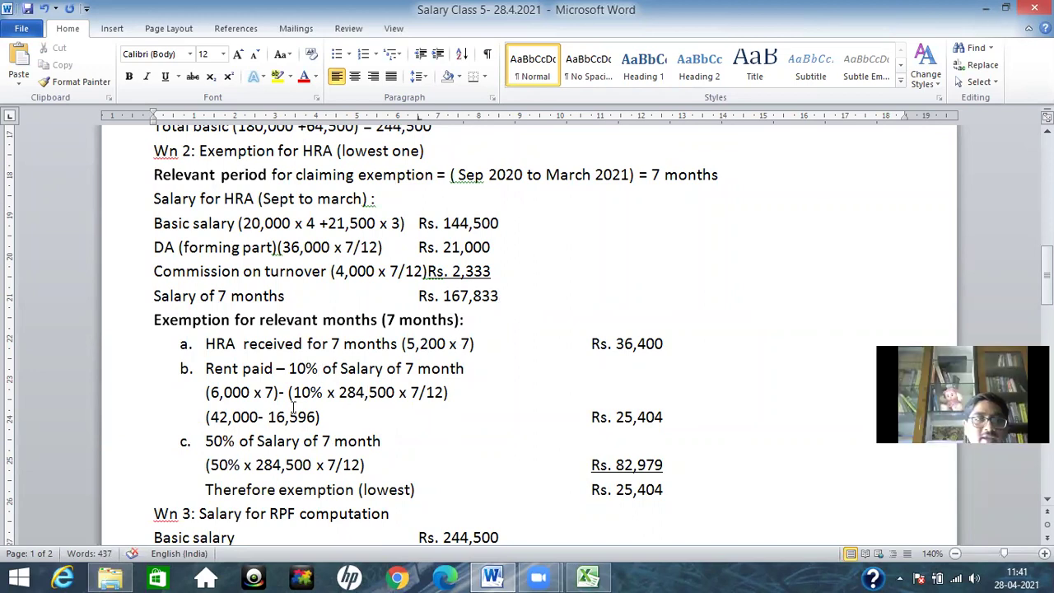
# Rewrite the 10% of salary bracket under exemption item b as "(10% x 167,833)".
pyautogui.click(452, 392)
pyautogui.press('BackSpace')
pyautogui.press('BackSpace')
pyautogui.press('BackSpace')
pyautogui.press('BackSpace')
pyautogui.press('BackSpace')
pyautogui.press('BackSpace')
pyautogui.press('BackSpace')
pyautogui.press('BackSpace')
pyautogui.press('BackSpace')
pyautogui.press('BackSpace')
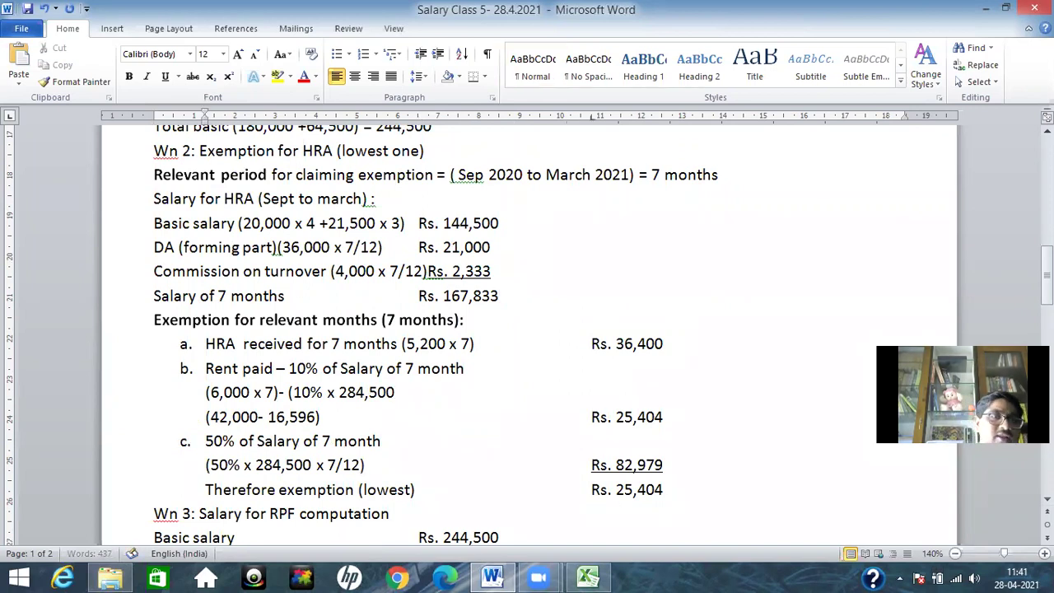
pyautogui.press('BackSpace')
pyautogui.press('BackSpace')
pyautogui.press('BackSpace')
pyautogui.press('BackSpace')
pyautogui.press('BackSpace')
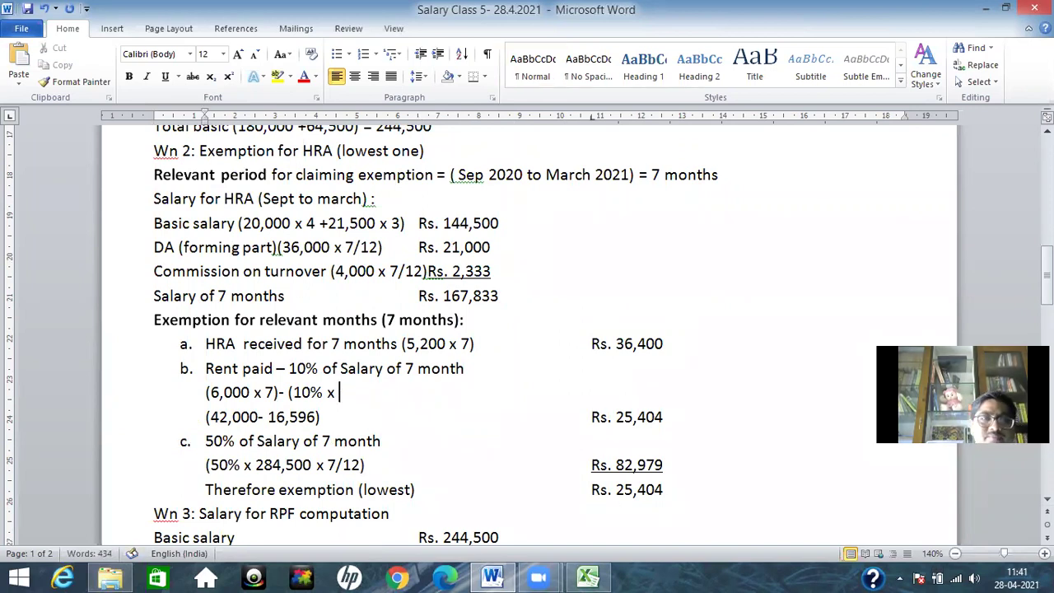
pyautogui.write('16')
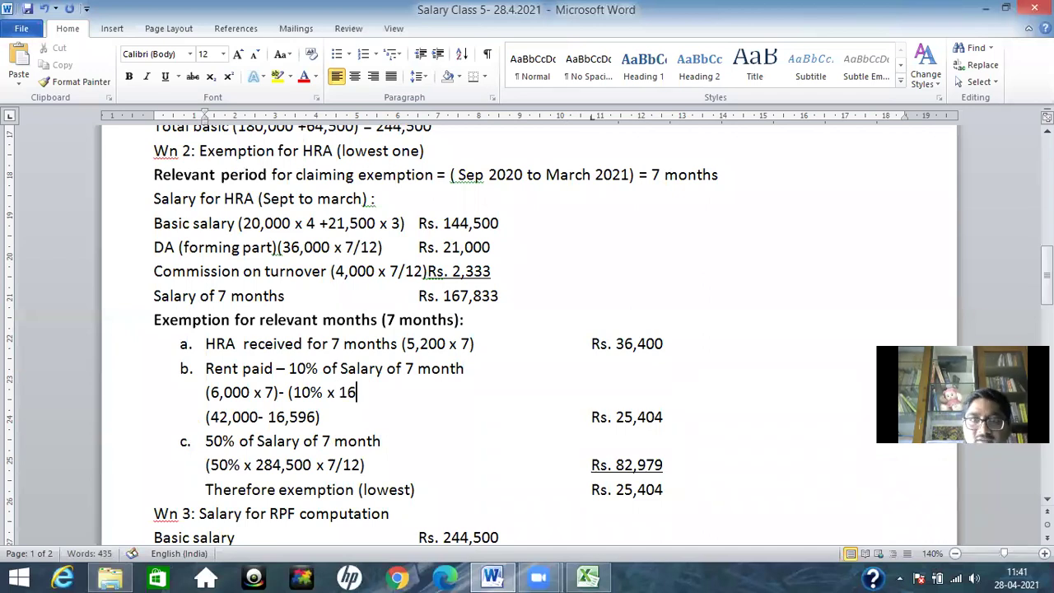
pyautogui.write('7,833)')
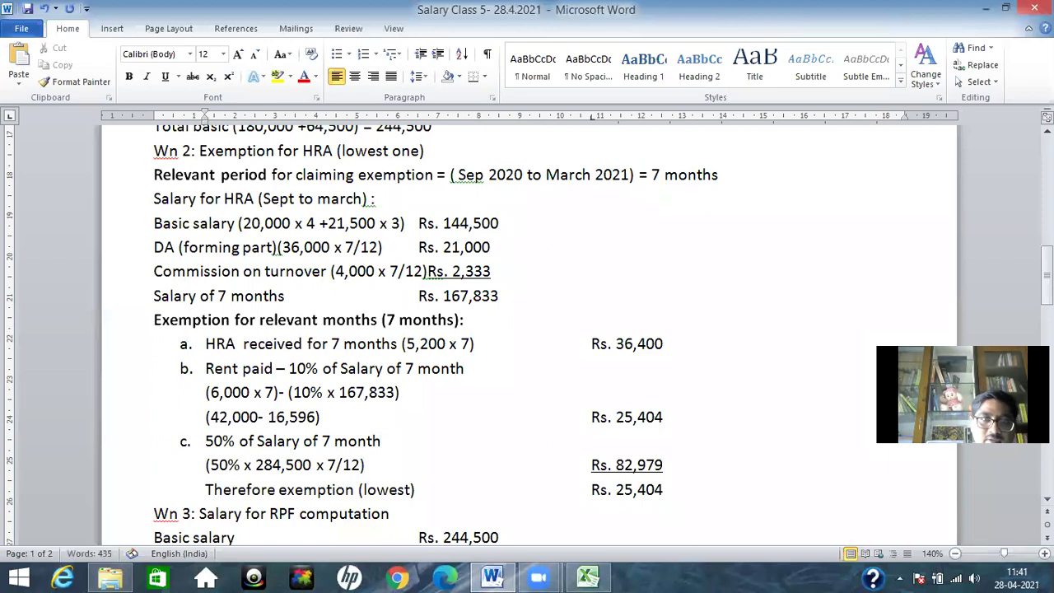
# Update the item b result line to "(42,000- 16,783)" with the amount Rs. 25,217.
pyautogui.click(669, 417)
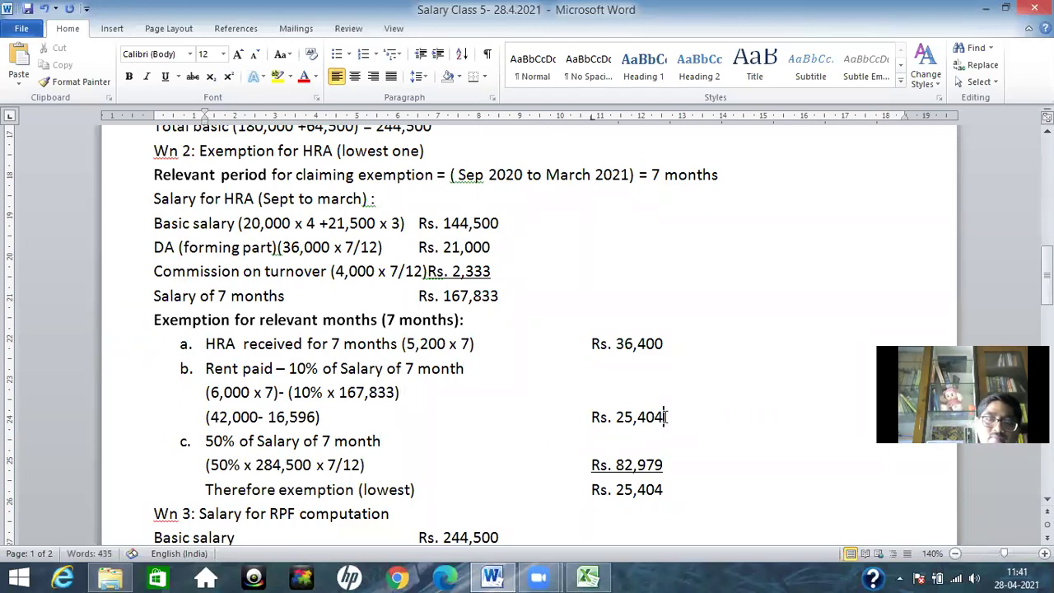
pyautogui.press('BackSpace')
pyautogui.press('BackSpace')
pyautogui.press('BackSpace')
pyautogui.press('BackSpace')
pyautogui.press('BackSpace')
pyautogui.press('BackSpace')
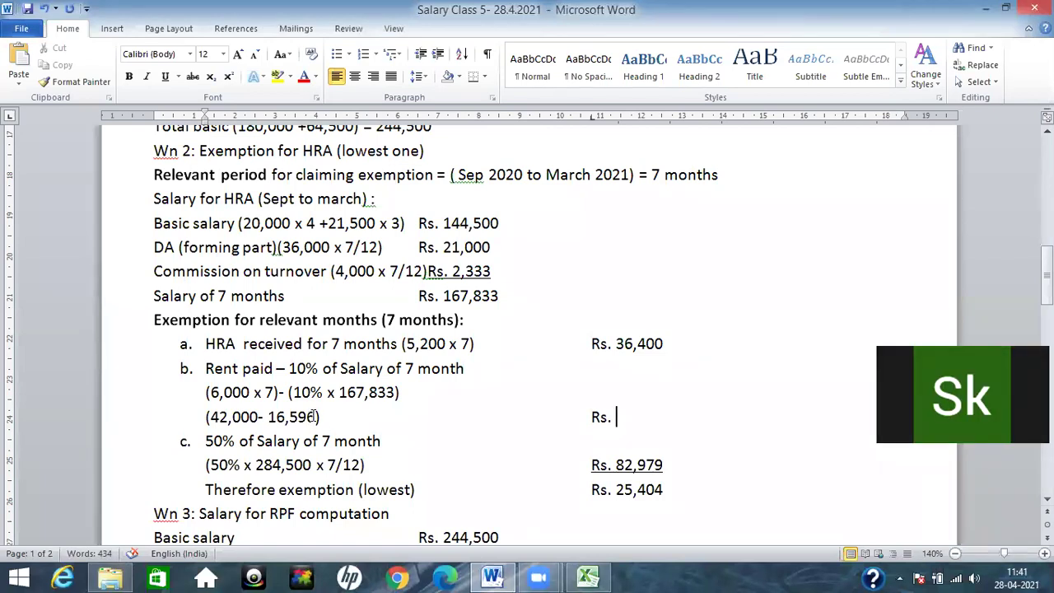
pyautogui.moveTo(316, 417); pyautogui.dragTo(289, 417)
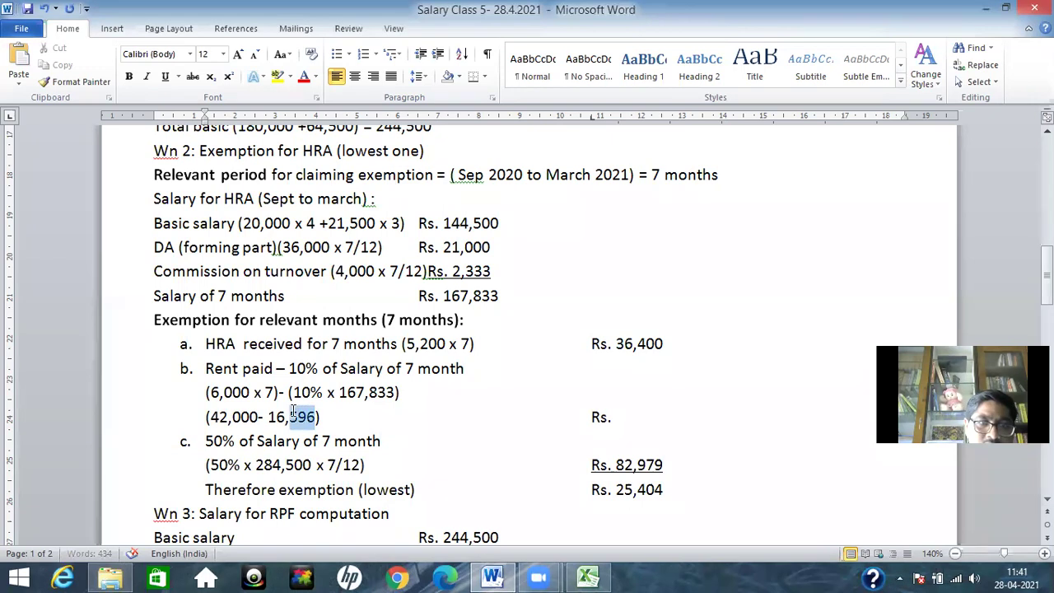
pyautogui.write('783')
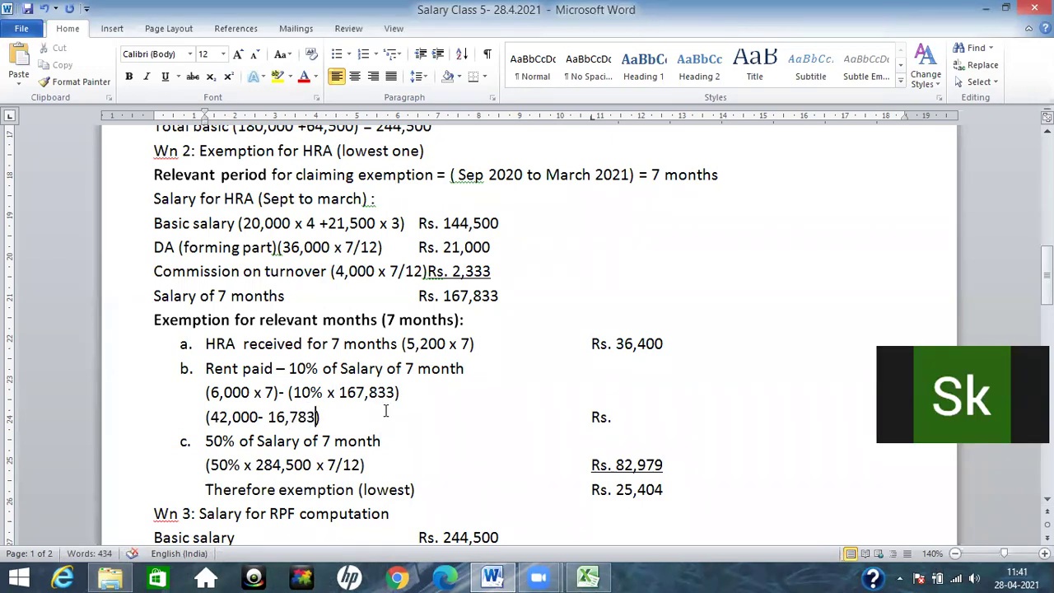
pyautogui.click(623, 418)
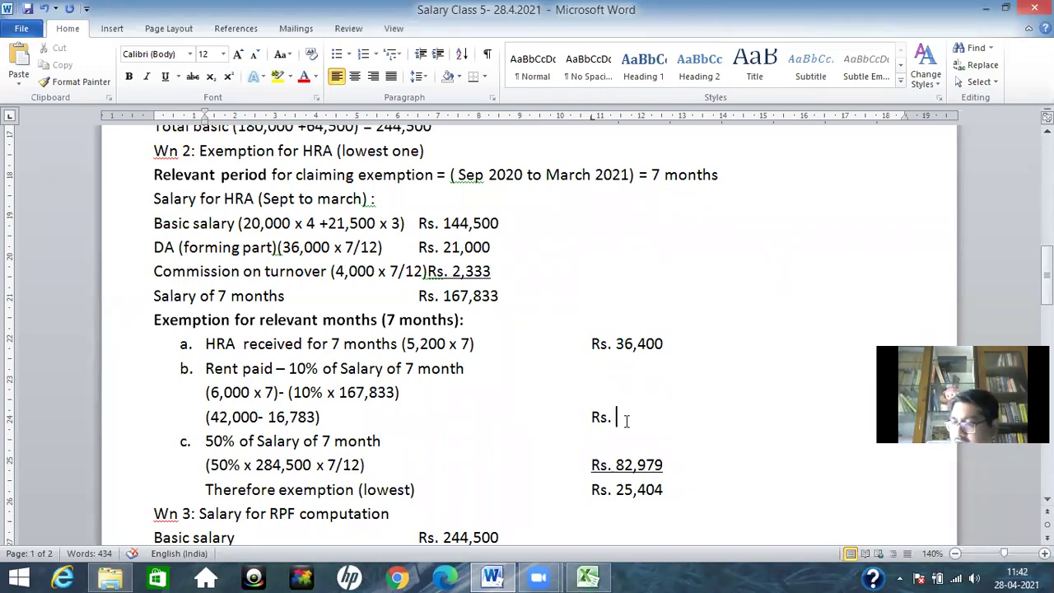
pyautogui.write('25')
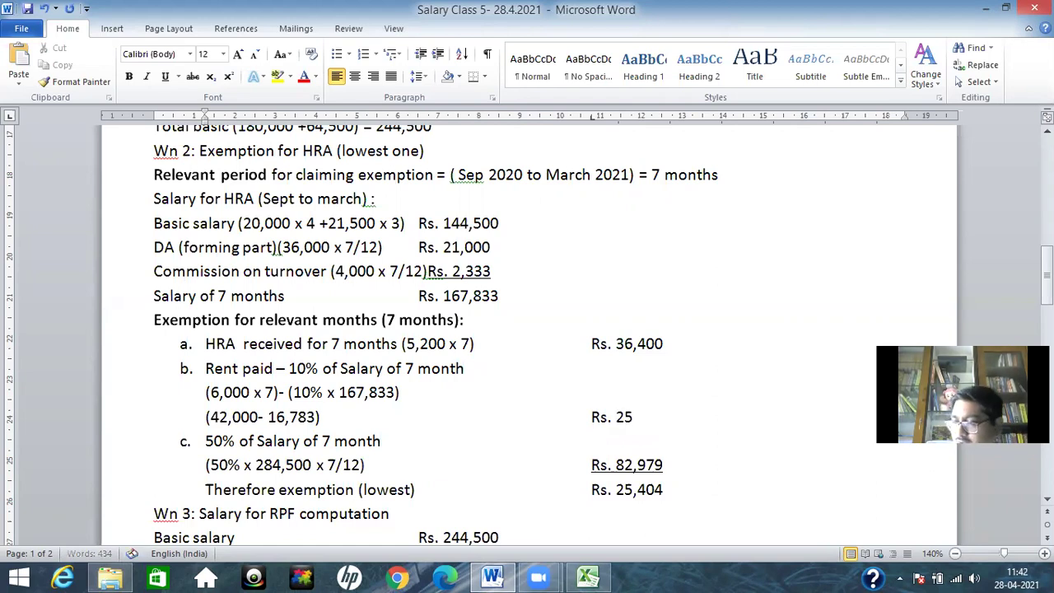
pyautogui.write(',217')
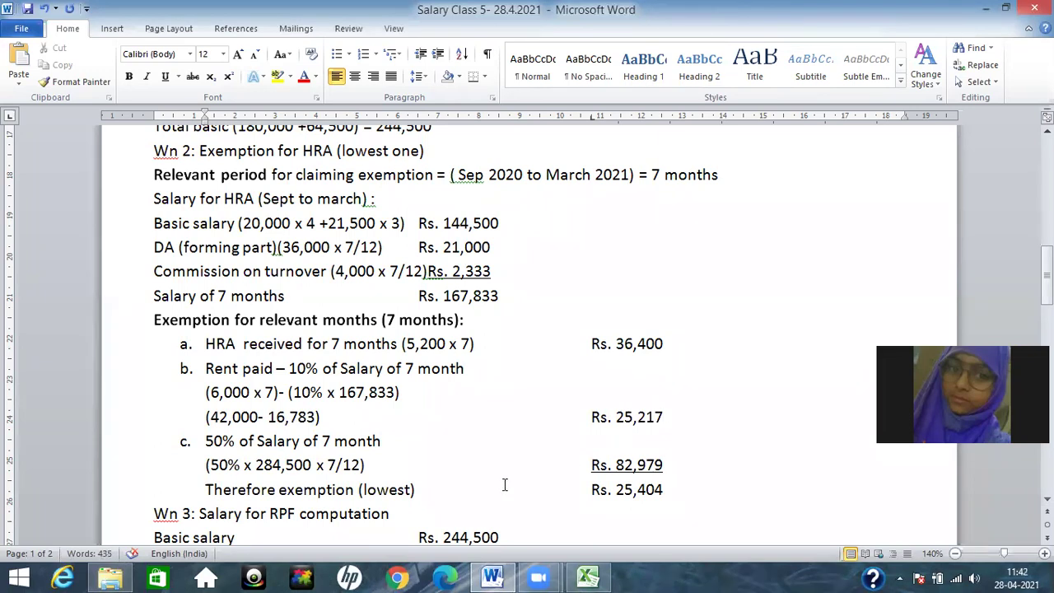
# Rewrite the bracket under exemption item c as "(50% x 167,833)".
pyautogui.moveTo(364, 466); pyautogui.dragTo(255, 464)
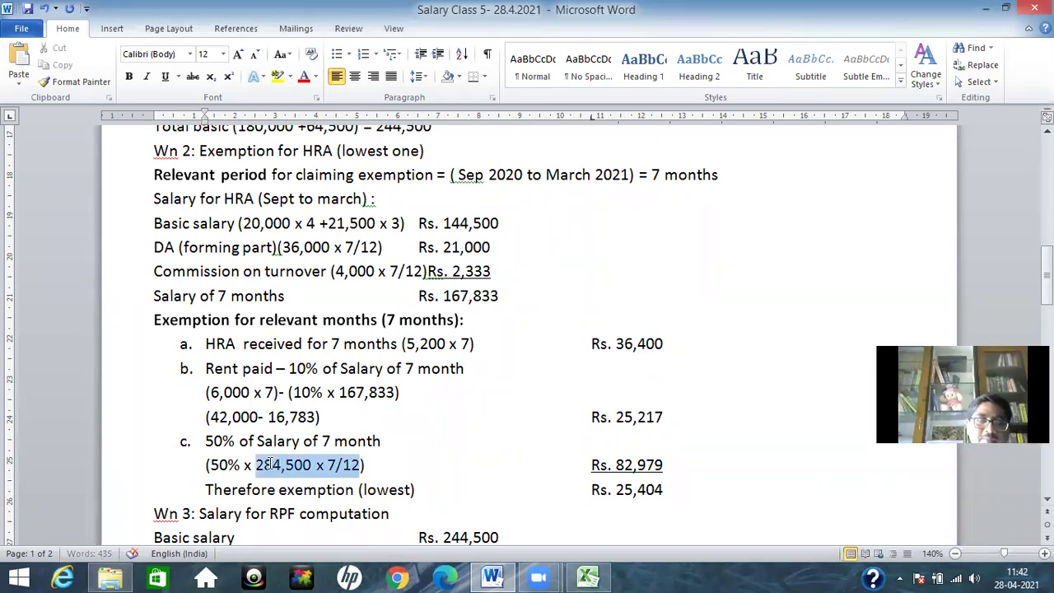
pyautogui.write('167')
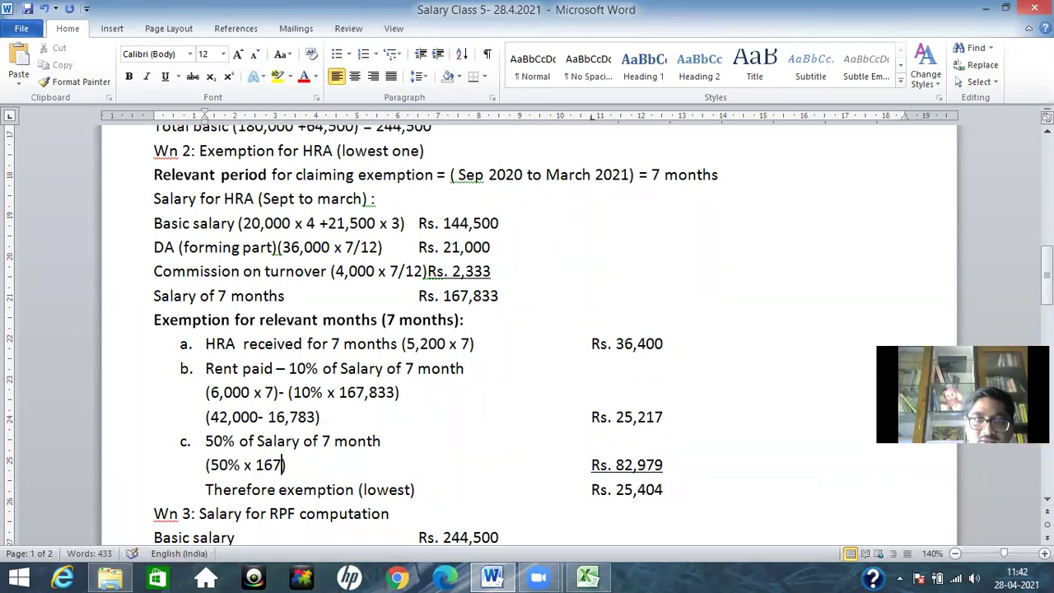
pyautogui.write(',833')
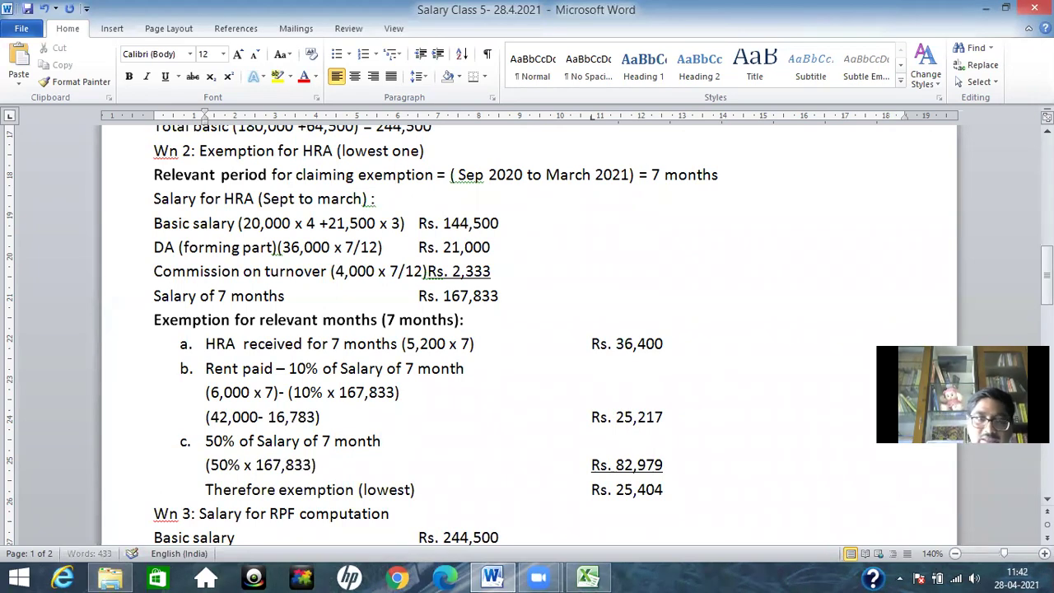
# Change the amount for exemption item c, 50% of Salary of 7 month, to Rs. 83,916.
pyautogui.click(673, 466)
pyautogui.press('BackSpace')
pyautogui.press('BackSpace')
pyautogui.press('BackSpace')
pyautogui.press('BackSpace')
pyautogui.press('BackSpace')
pyautogui.press('BackSpace')
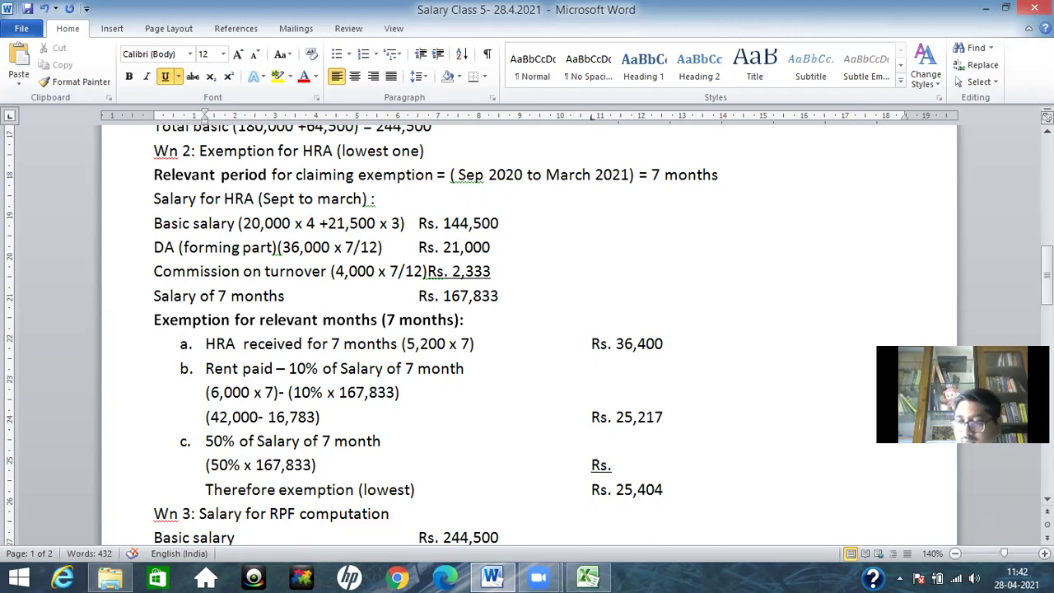
pyautogui.write('83,916')
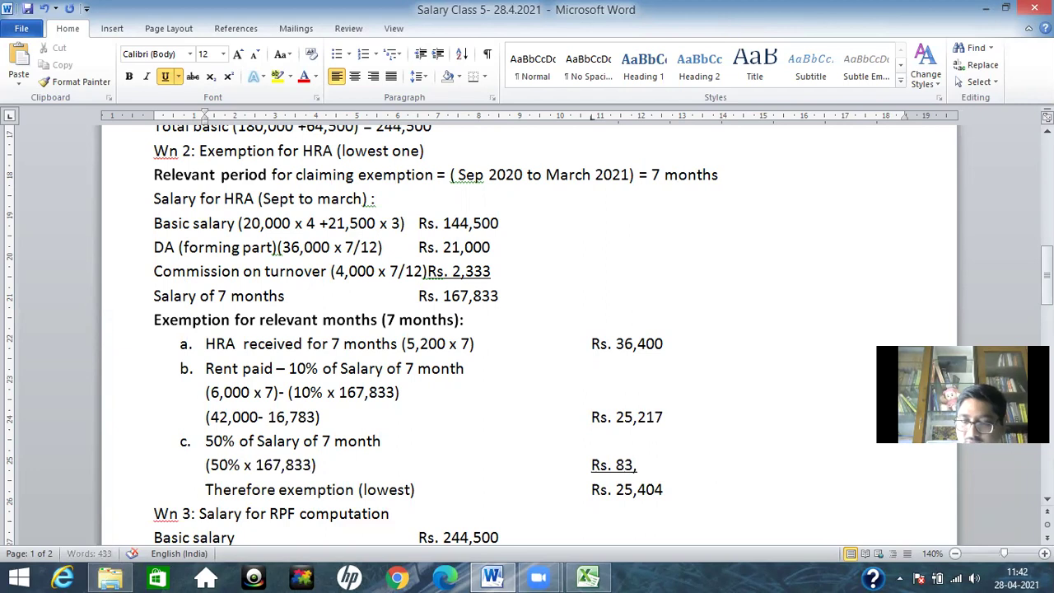
# Change the amount on the "Therefore exemption (lowest)" line to Rs. 25,217.
pyautogui.click(671, 492)
pyautogui.press('BackSpace')
pyautogui.press('BackSpace')
pyautogui.press('BackSpace')
pyautogui.write('217')
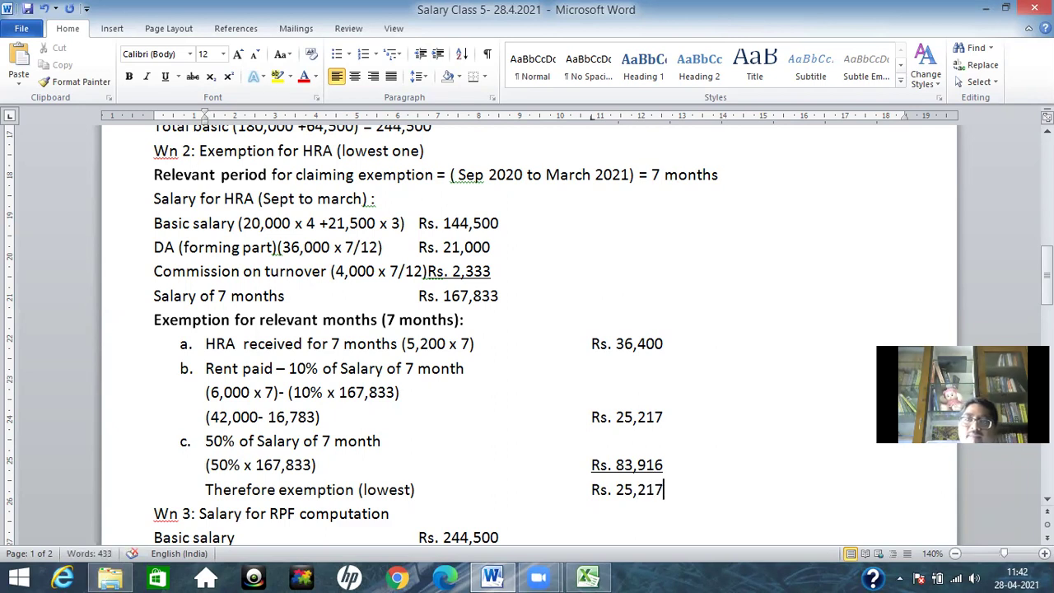
# In the gross salary table, set the exemption u/s 10(13A) for 7 months to 25,217.
pyautogui.moveTo(1047, 276); pyautogui.dragTo(1047, 222)
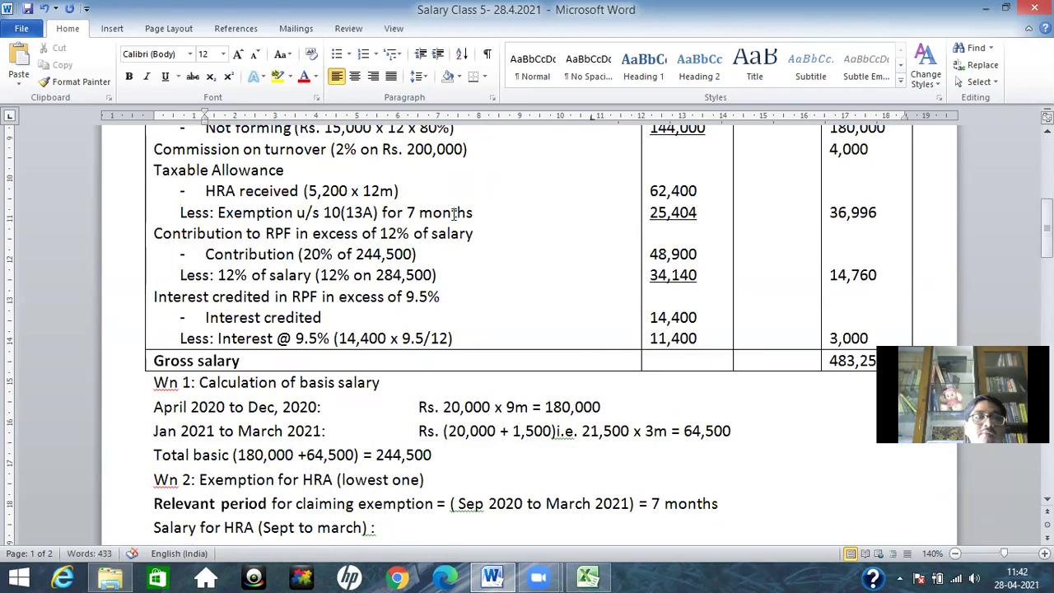
pyautogui.click(698, 213)
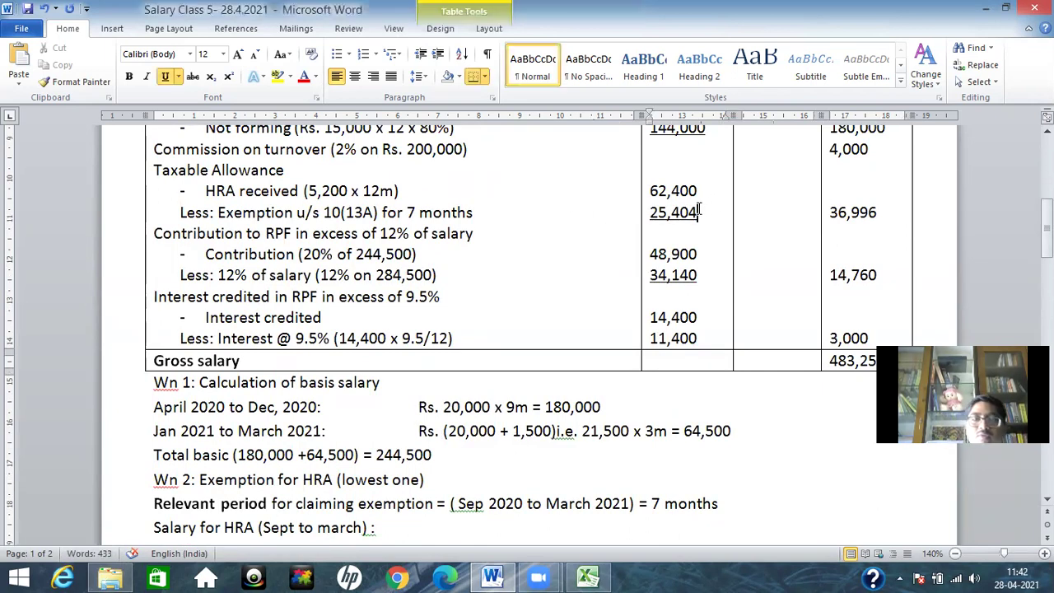
pyautogui.press('BackSpace')
pyautogui.press('BackSpace')
pyautogui.press('BackSpace')
pyautogui.press('BackSpace')
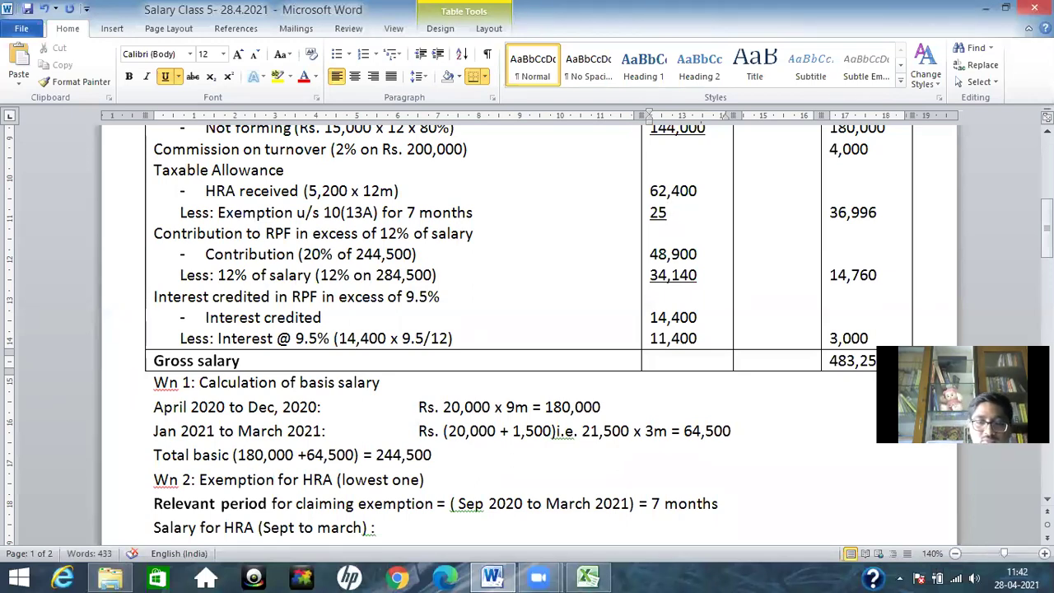
pyautogui.write(',217')
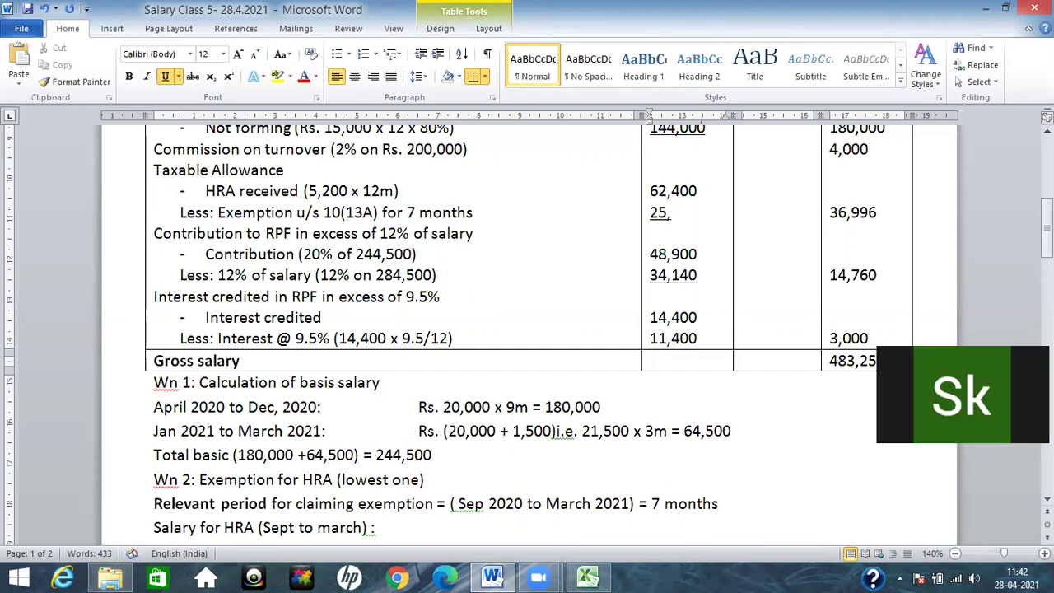
# Set the taxable HRA amount in the table's last column, on the exemption u/s 10(13A) line, to 37,183.
pyautogui.click(881, 212)
pyautogui.press('BackSpace')
pyautogui.press('BackSpace')
pyautogui.press('BackSpace')
pyautogui.press('BackSpace')
pyautogui.press('BackSpace')
pyautogui.press('BackSpace')
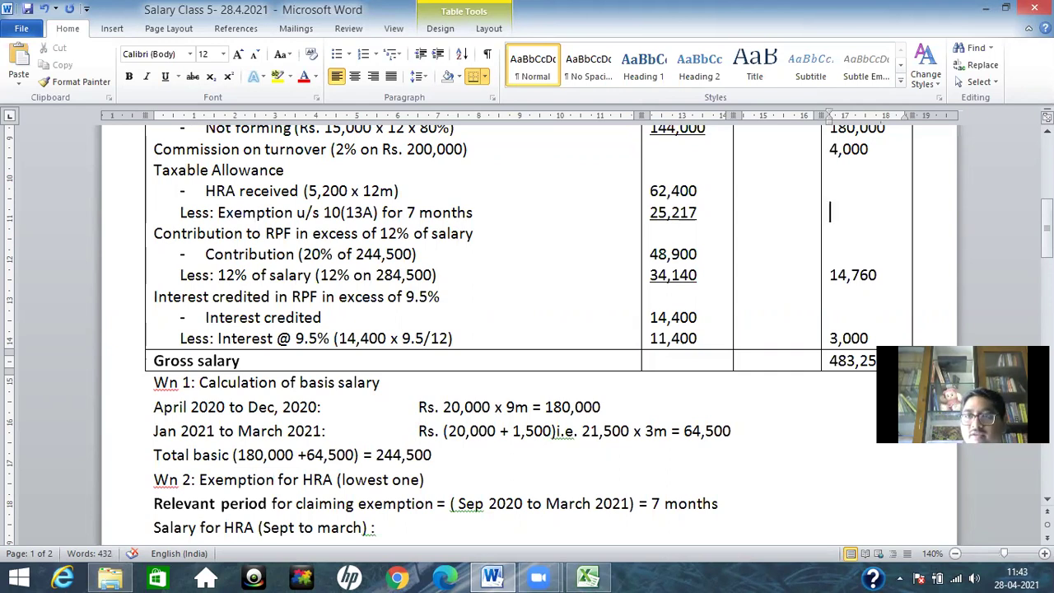
pyautogui.write('37,183')
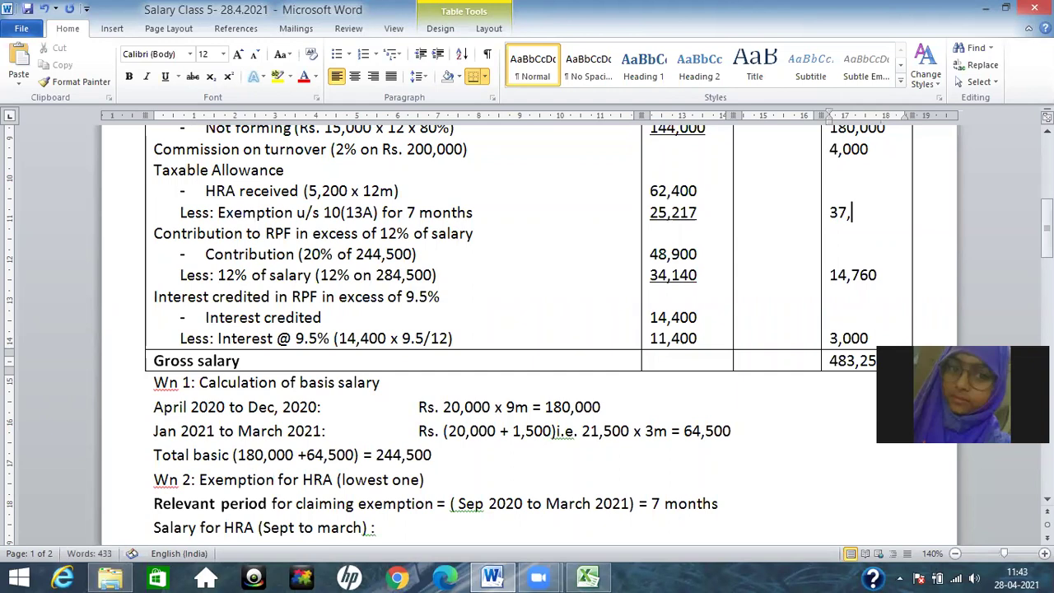
# Replace the Gross salary total in the table with 483,443.
pyautogui.doubleClick(872, 360)
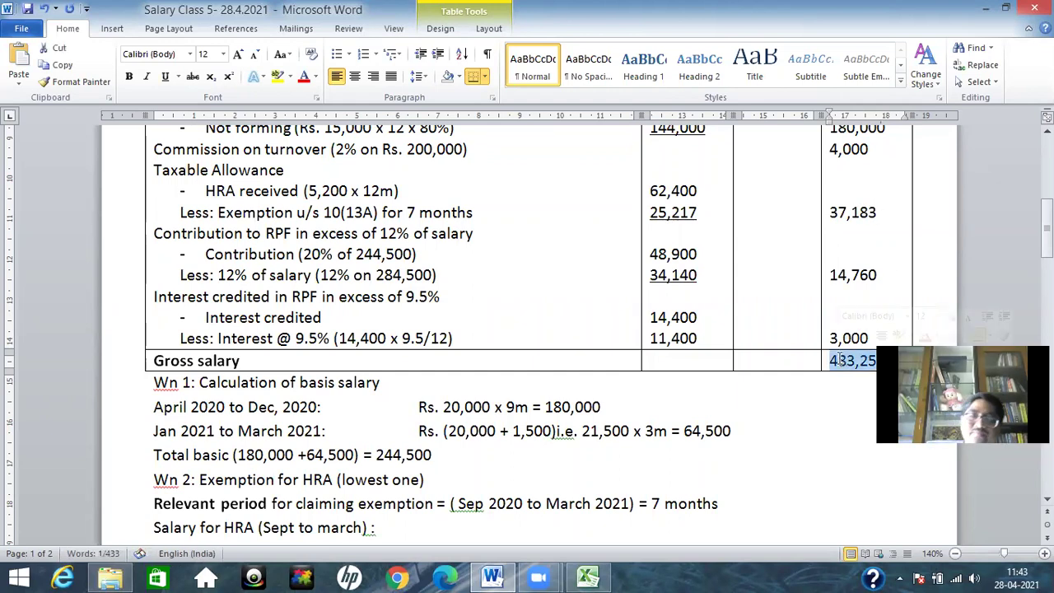
pyautogui.press('Delete')
pyautogui.scroll(3, 527, 330)
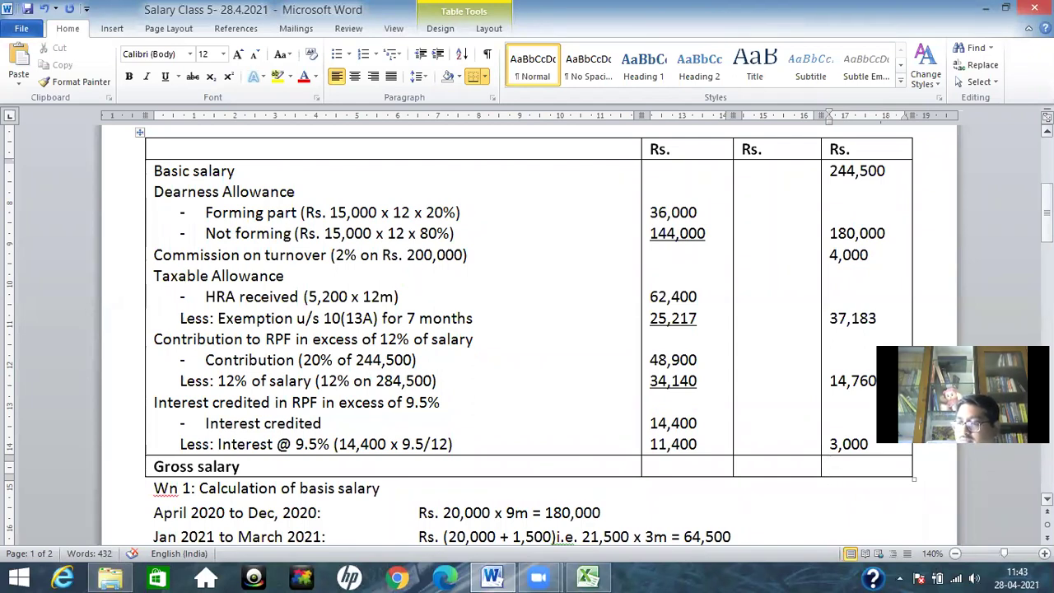
pyautogui.write('4')
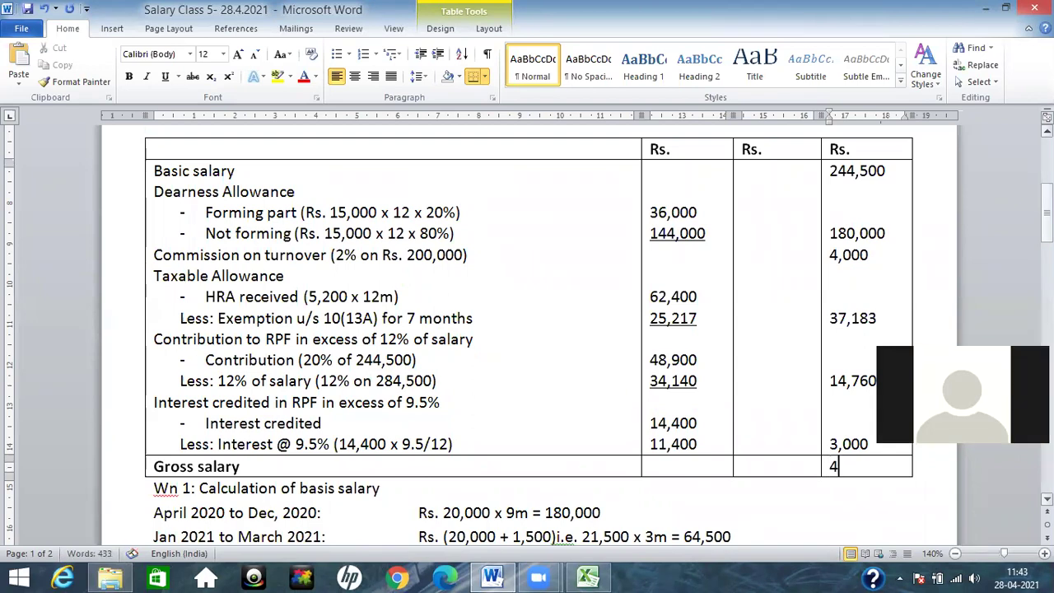
pyautogui.write('83,')
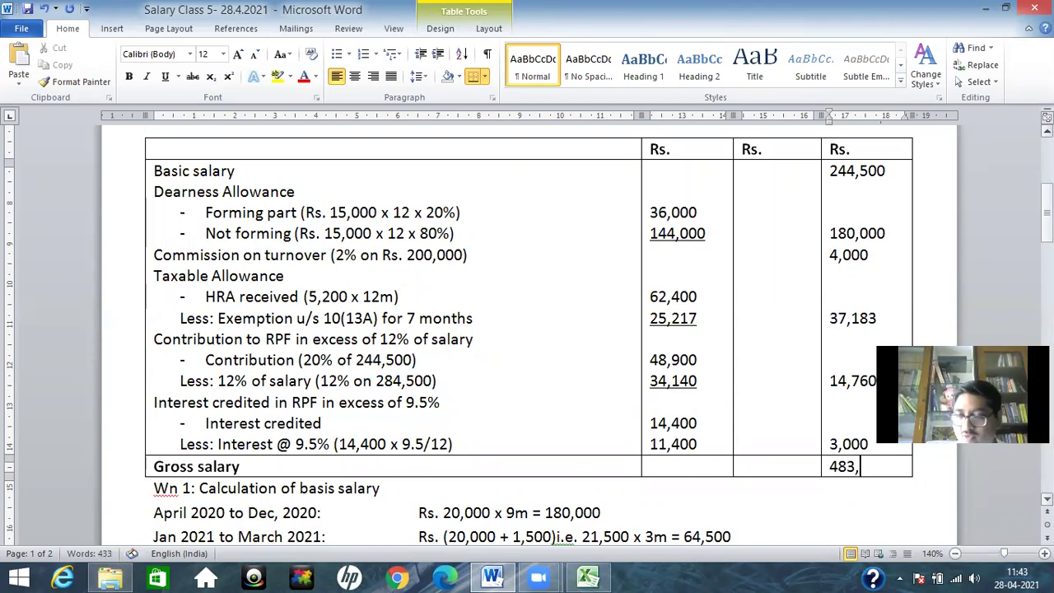
pyautogui.write('443')
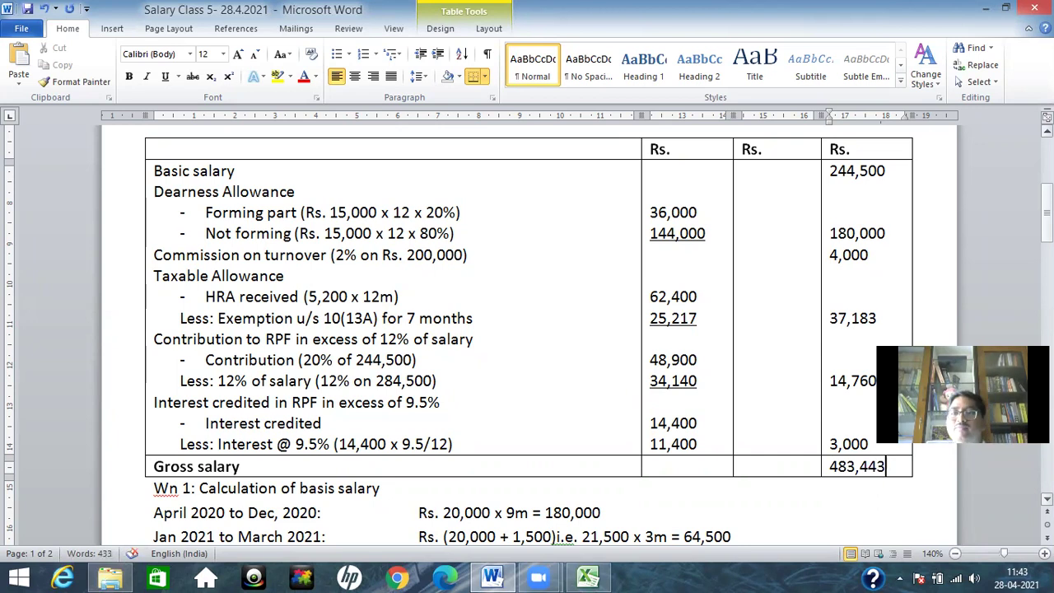
# Add "(for 12 months)" to the end of the "Wn 3: Salary for RPF computation" heading.
pyautogui.moveTo(1046, 198); pyautogui.dragTo(1046, 307)
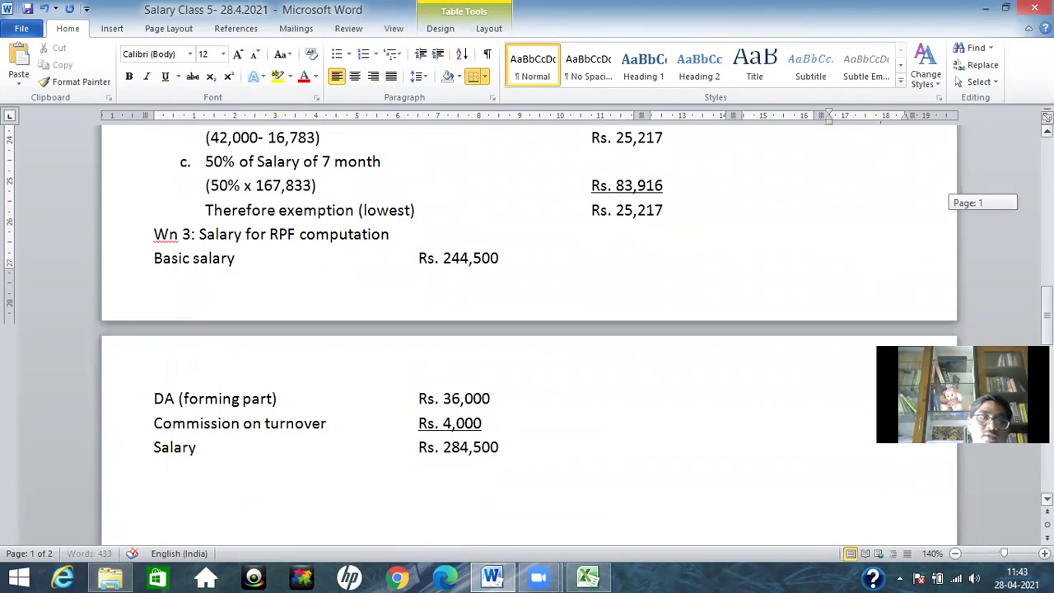
pyautogui.press('super+c')
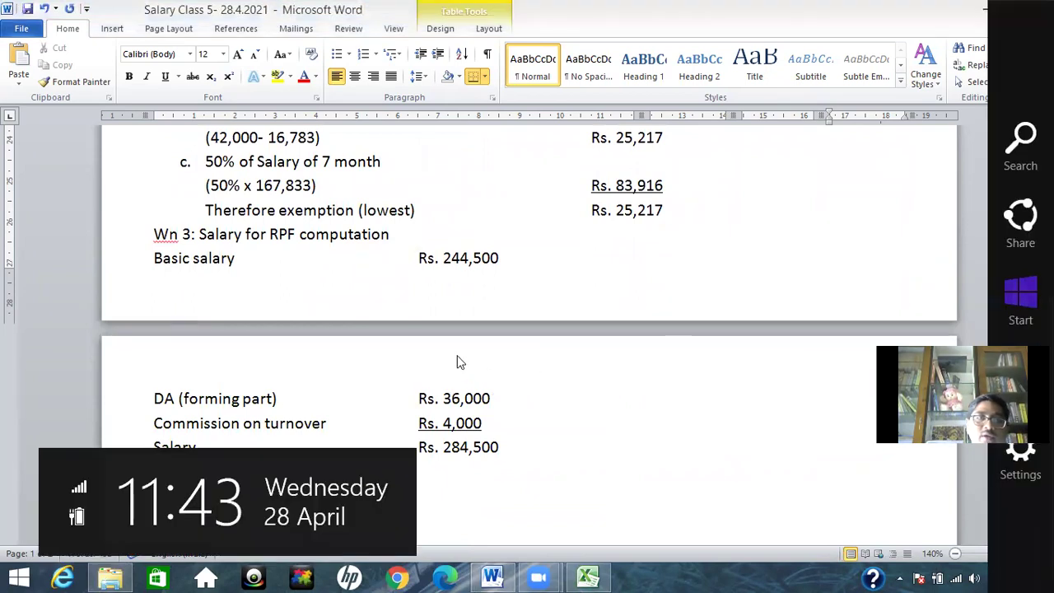
pyautogui.click(247, 261)
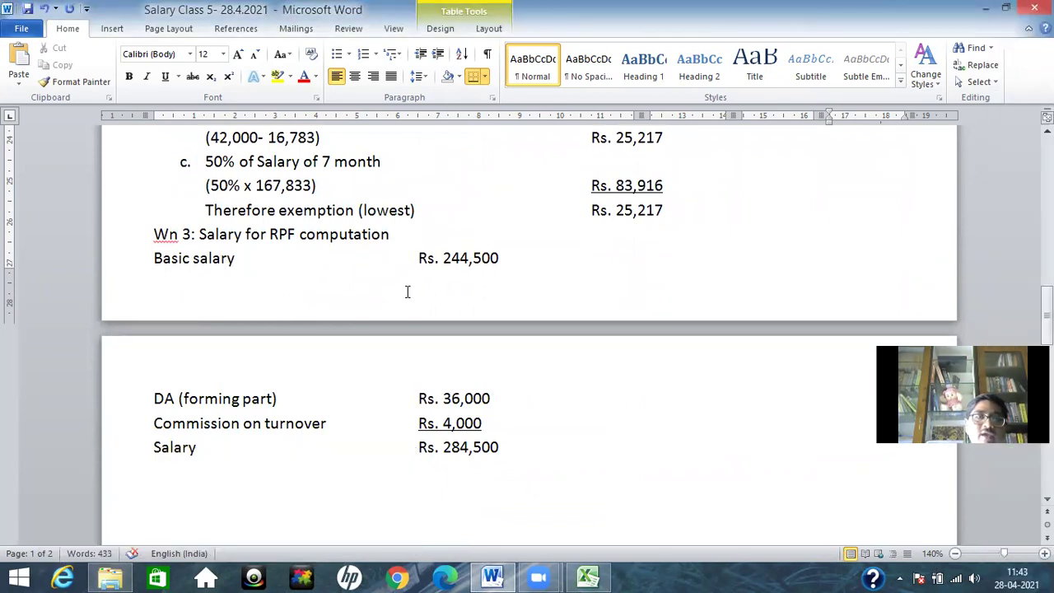
pyautogui.click(397, 235)
pyautogui.write('(')
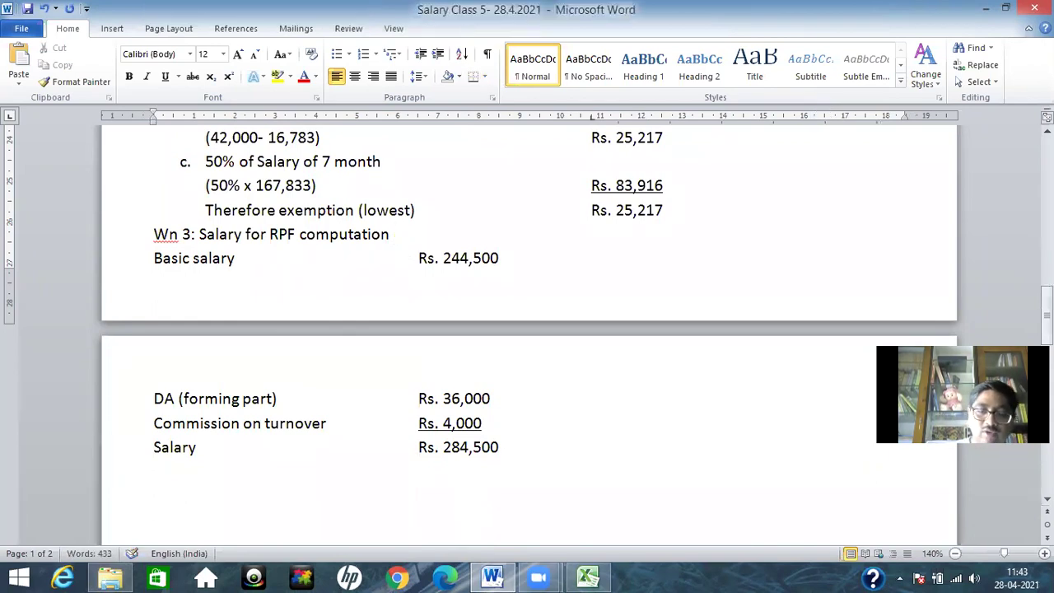
pyautogui.write('g')
pyautogui.press('BackSpace')
pyautogui.write('f')
pyautogui.press('BackSpace')
pyautogui.press('BackSpace')
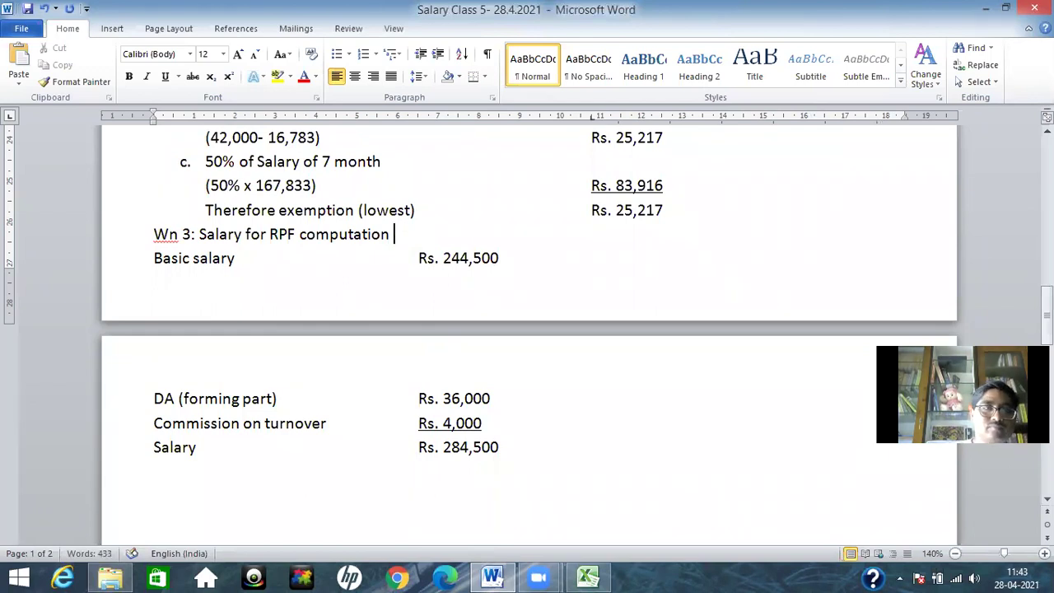
pyautogui.write('(f')
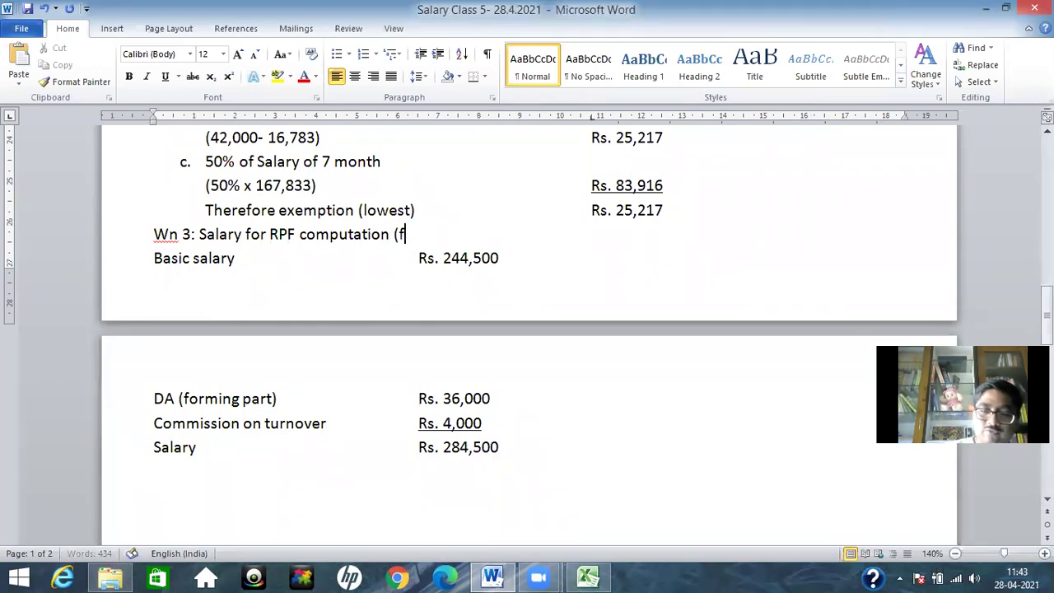
pyautogui.write('or 12')
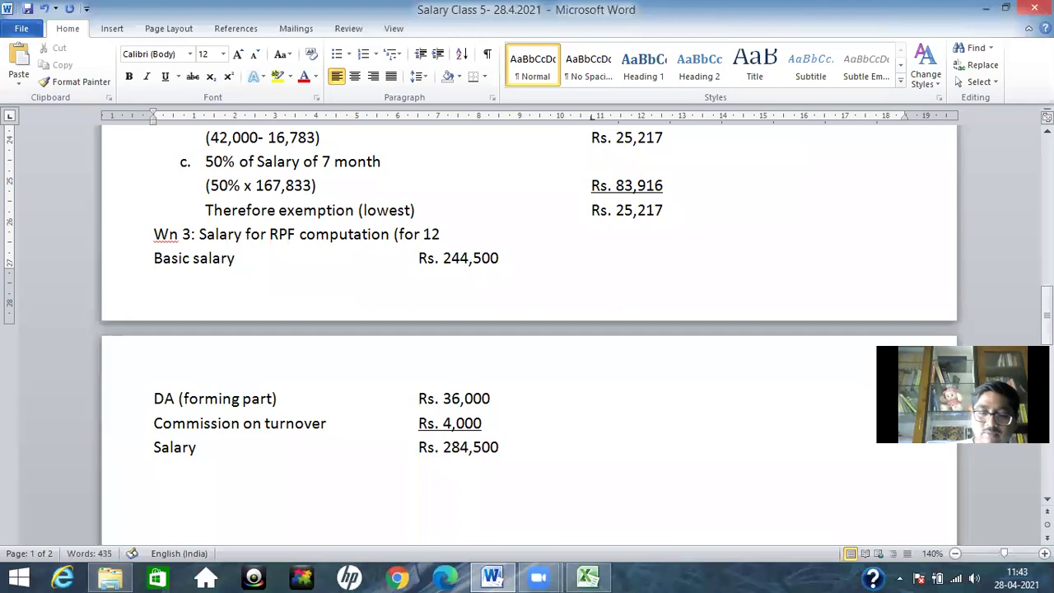
pyautogui.write(' months)')
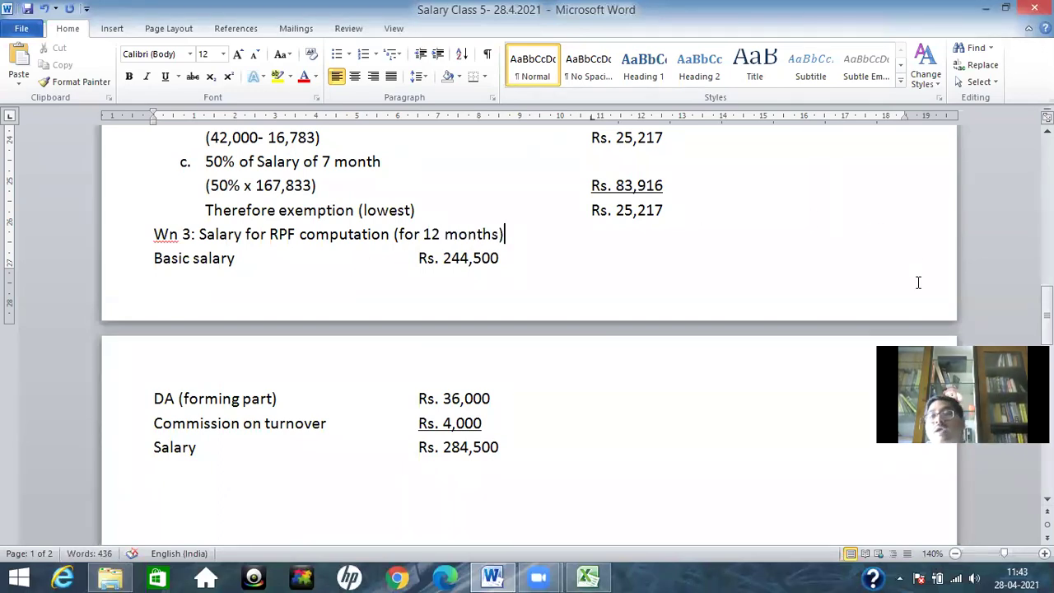
pyautogui.moveTo(1046, 307); pyautogui.dragTo(1046, 222)
pyautogui.click(382, 247)
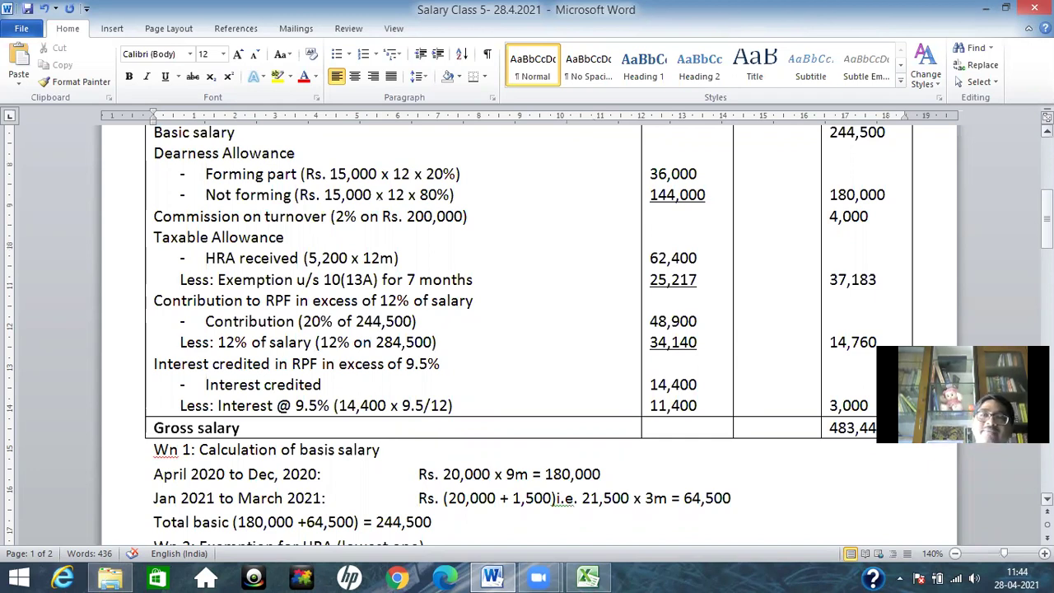
pyautogui.scroll(-3, 527, 330)
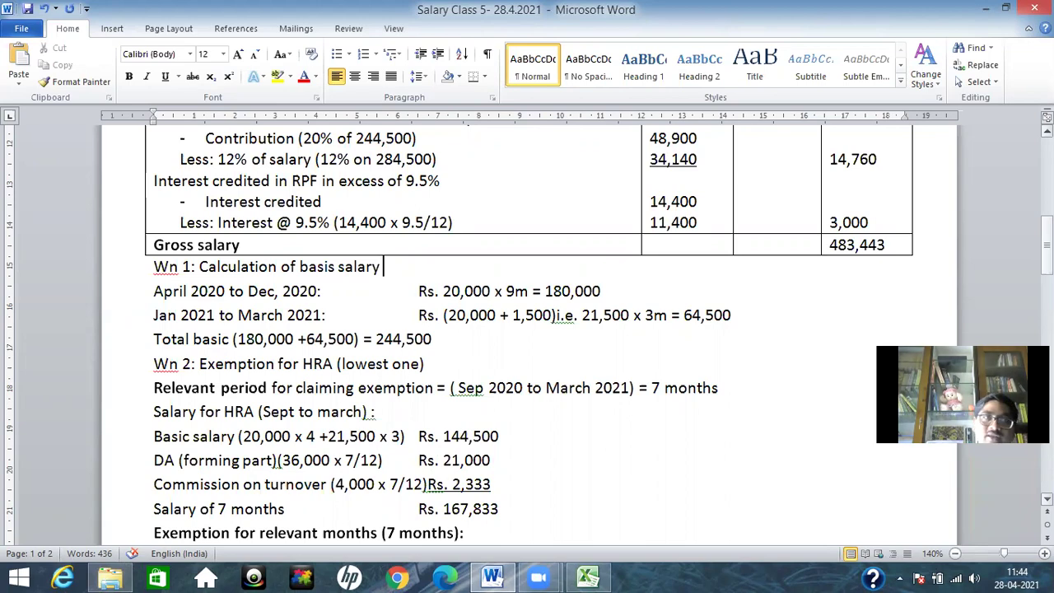
# Remove the surplus blank lines between the Wn 3 working and the Illustration 2 question.
pyautogui.moveTo(1046, 247); pyautogui.dragTo(1046, 339)
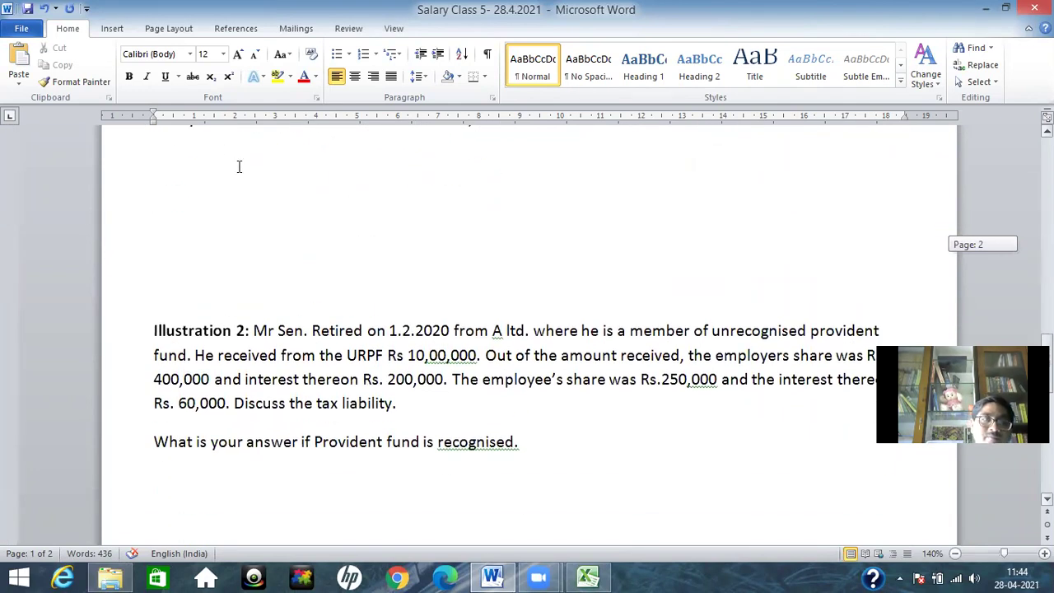
pyautogui.click(239, 167)
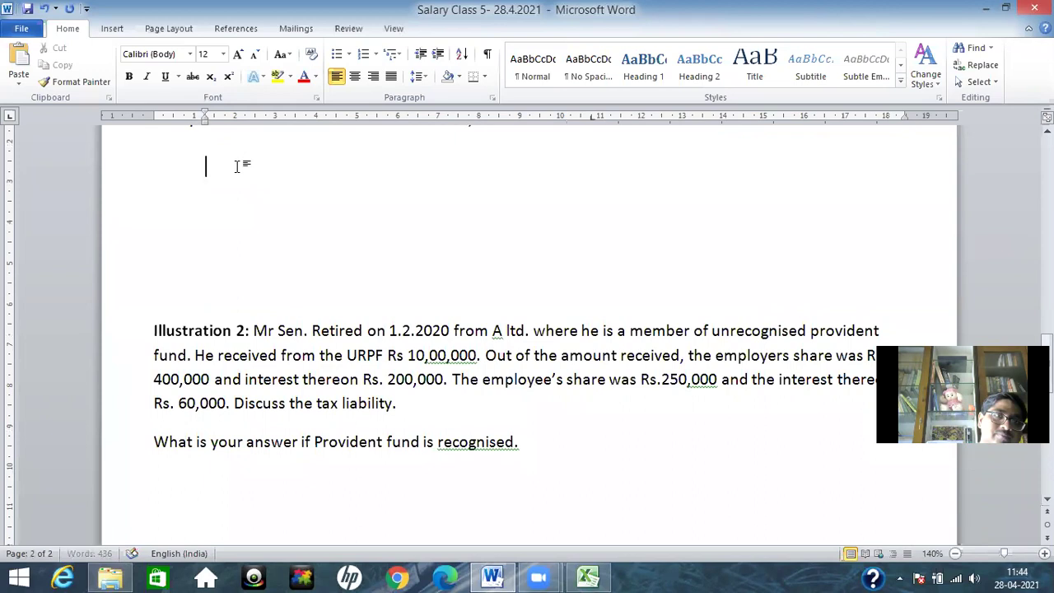
pyautogui.press('BackSpace')
pyautogui.press('Delete')
pyautogui.press('Delete')
pyautogui.press('Delete')
pyautogui.press('Delete')
pyautogui.press('Delete')
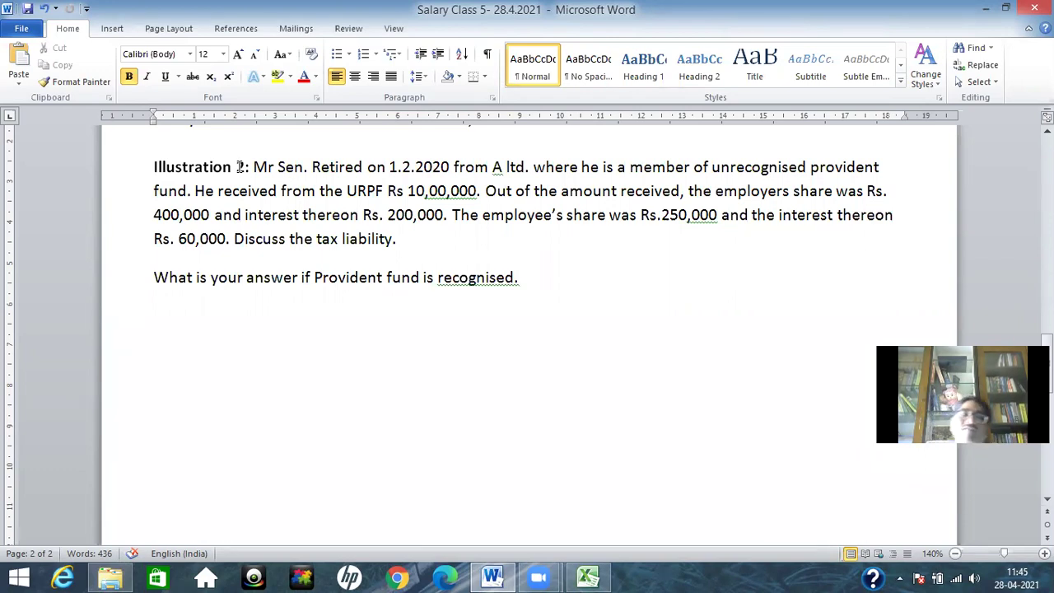
# Join the "What is your answer if Provident fund is recognised" line to the Illustration 2 paragraph and end it with a question mark.
pyautogui.click(412, 247)
pyautogui.press('Delete')
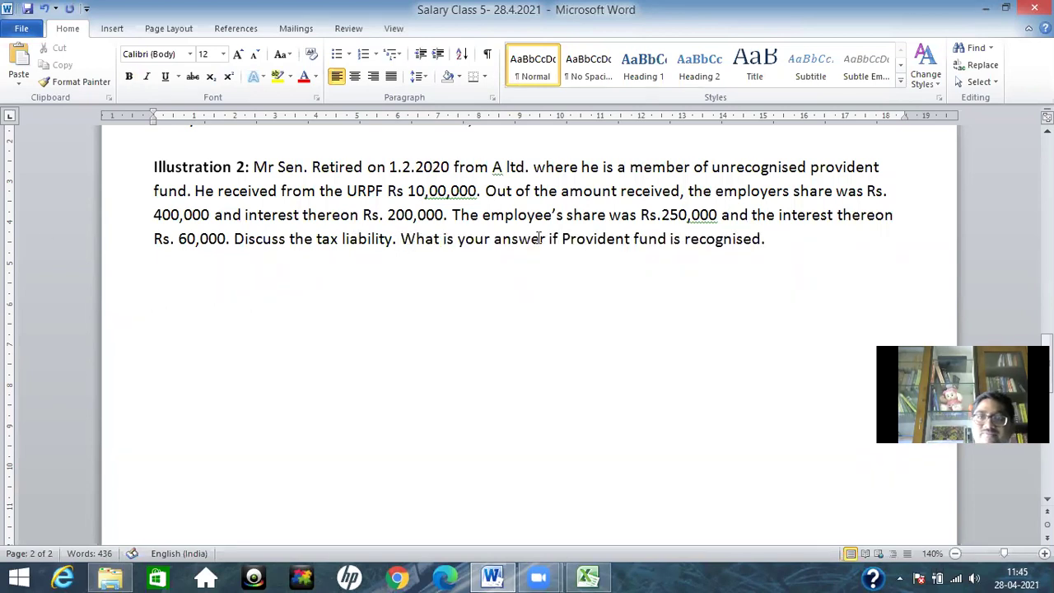
pyautogui.click(766, 238)
pyautogui.press('BackSpace')
pyautogui.write('?')
# Below Illustration 2, add a "Solution:" line followed by the line "Amount received from URPF".
pyautogui.press('Return')
pyautogui.write('Solution:')
pyautogui.press('Return')
pyautogui.write('Amount received fro')
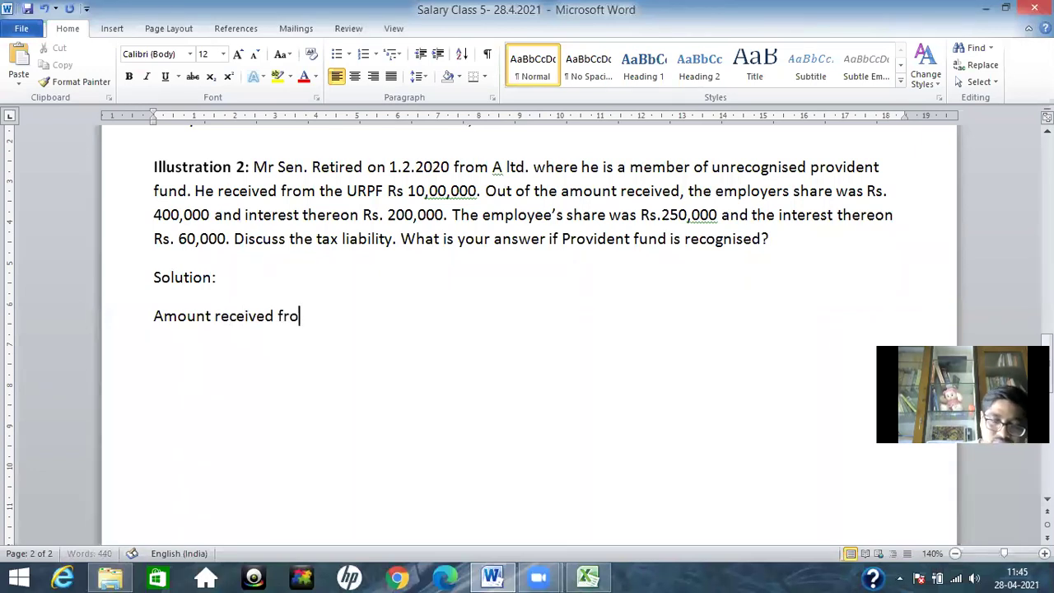
pyautogui.write('m URPF')
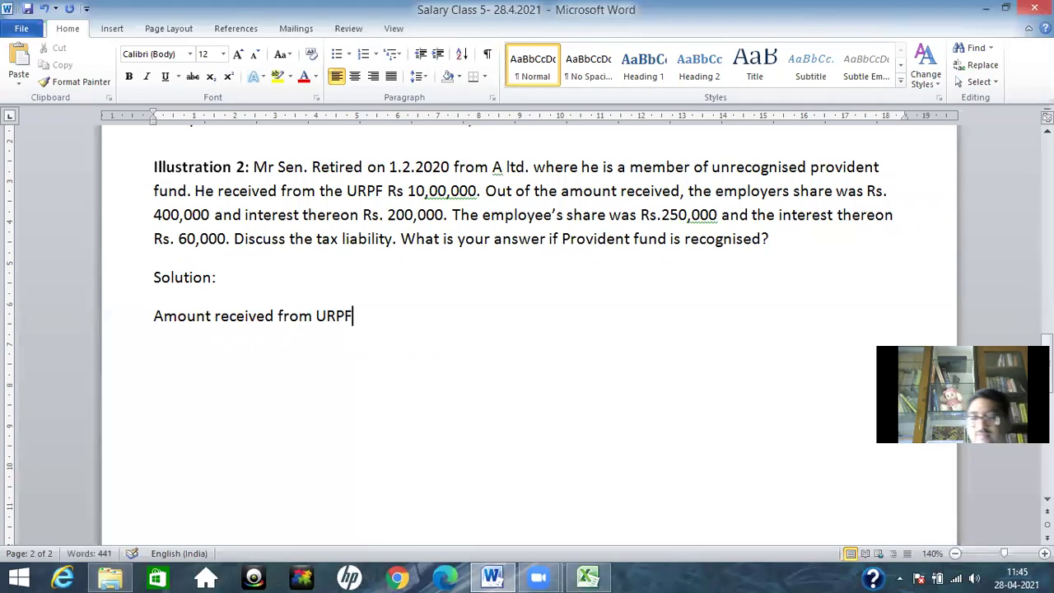
# Insert a table with two columns and one row below the "Amount received from URPF" line.
pyautogui.press('Return')
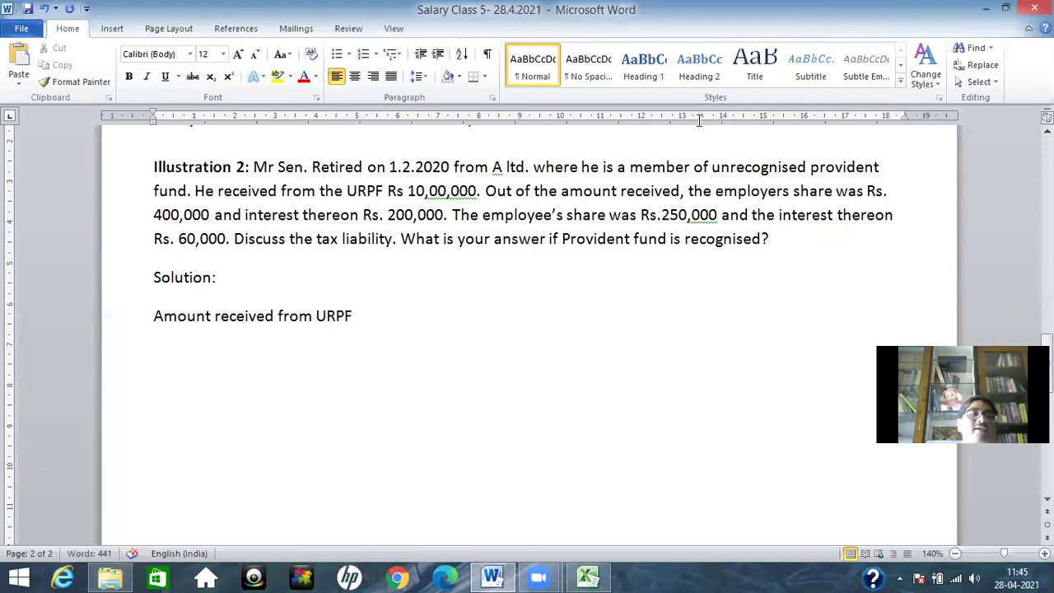
pyautogui.click(112, 28)
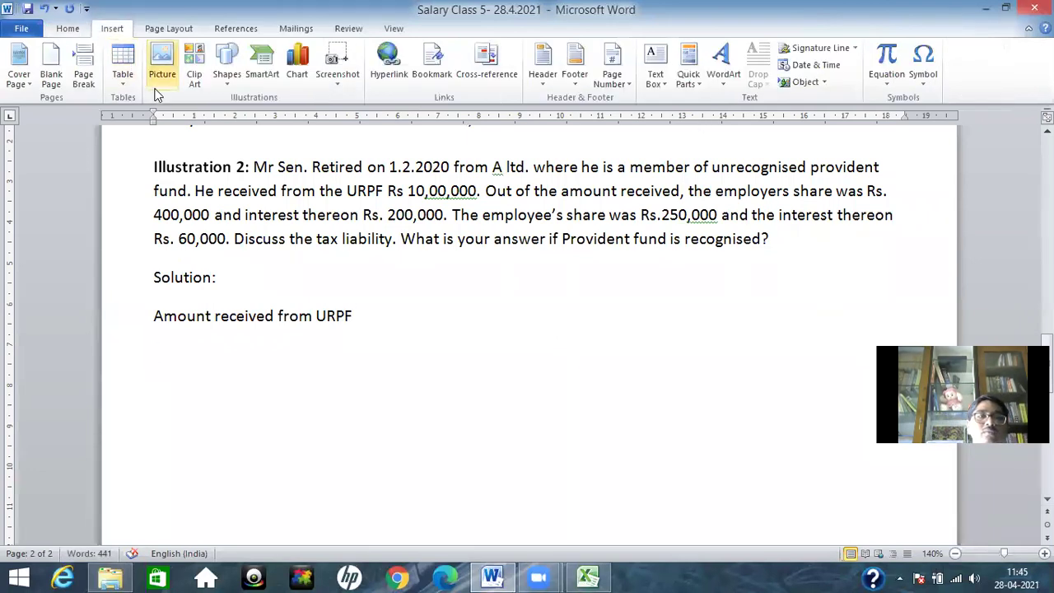
pyautogui.click(121, 83)
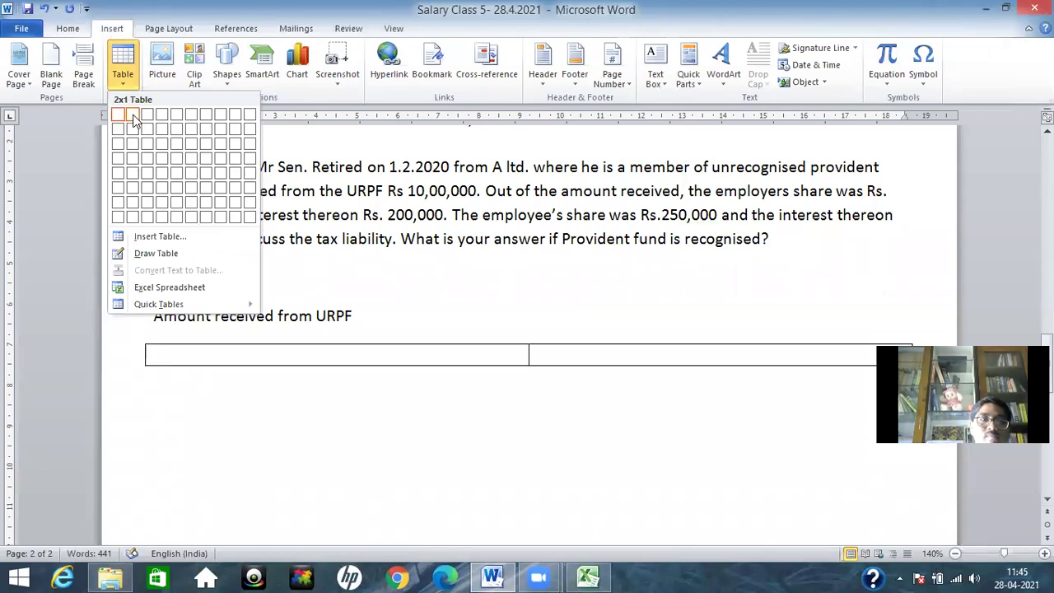
pyautogui.click(133, 115)
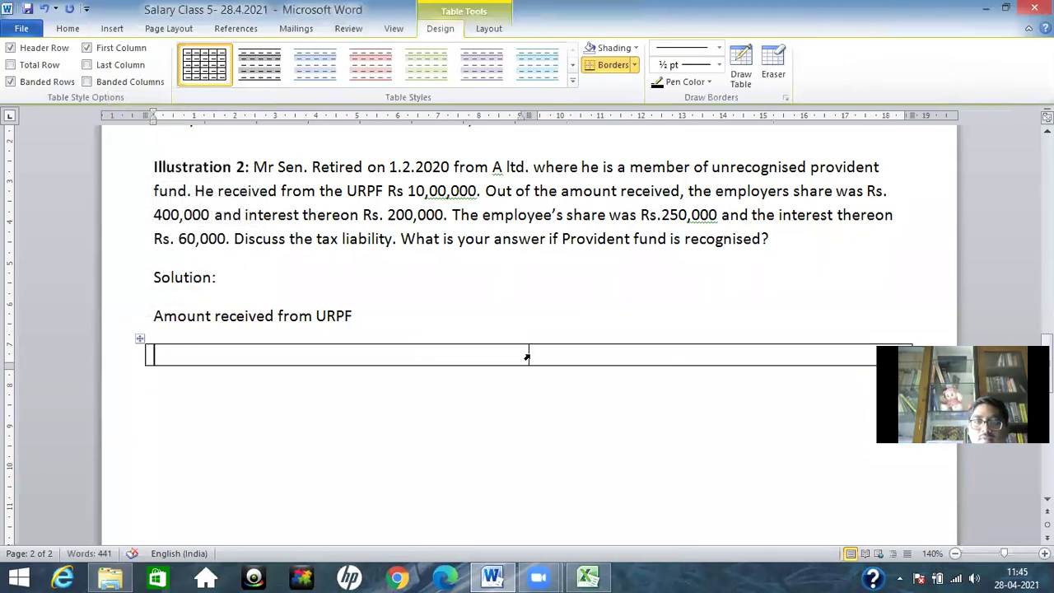
# Widen the table's first column to about 16 cm and head the narrow second column "Rs.".
pyautogui.moveTo(529, 355); pyautogui.dragTo(794, 376)
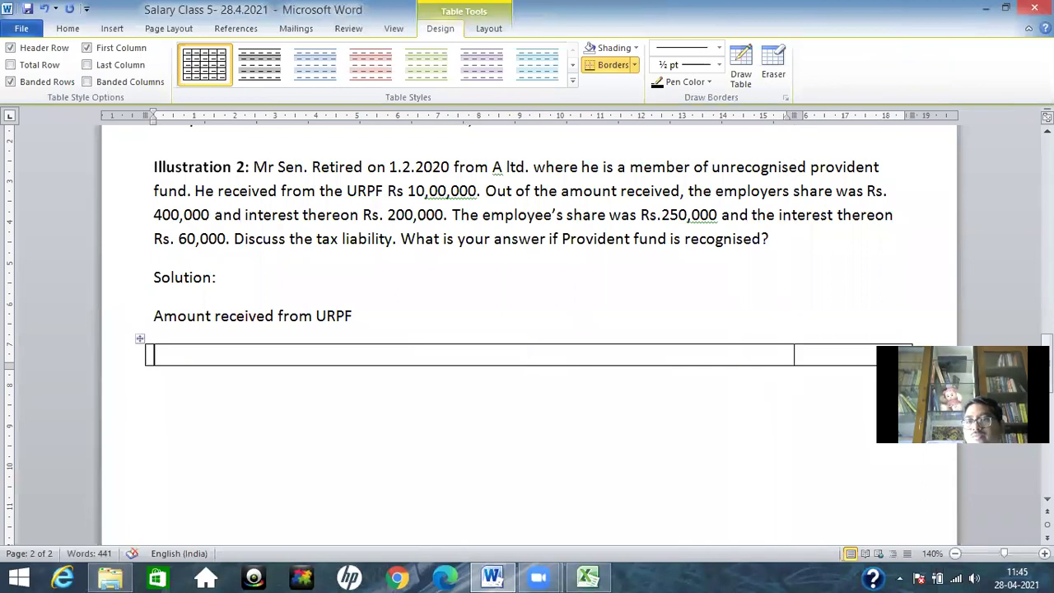
pyautogui.click(810, 360)
pyautogui.write('Rs.')
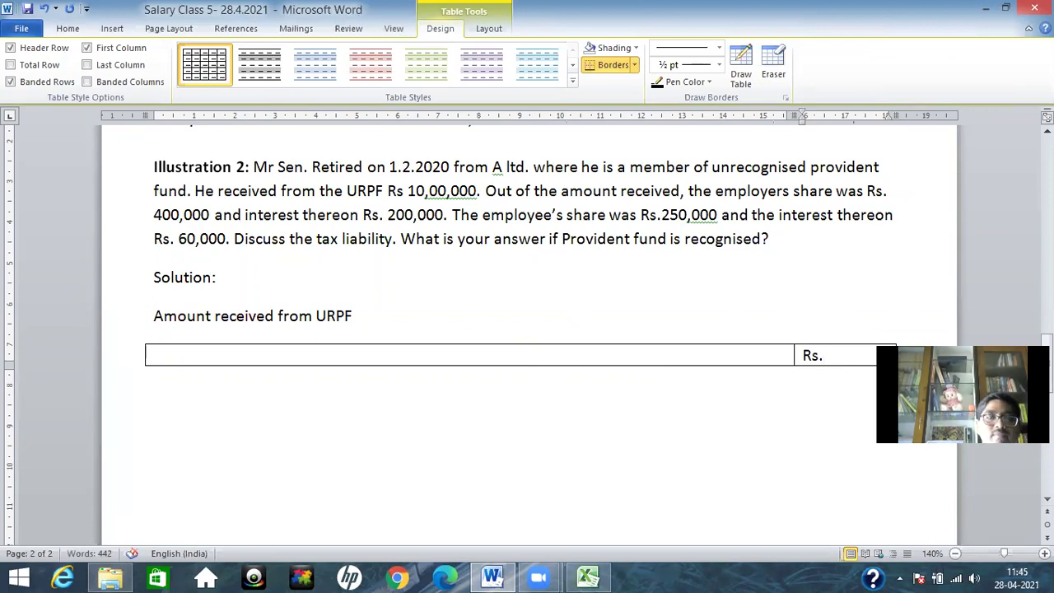
# Add a second table row labelled "Employees contribution".
pyautogui.press('Tab')
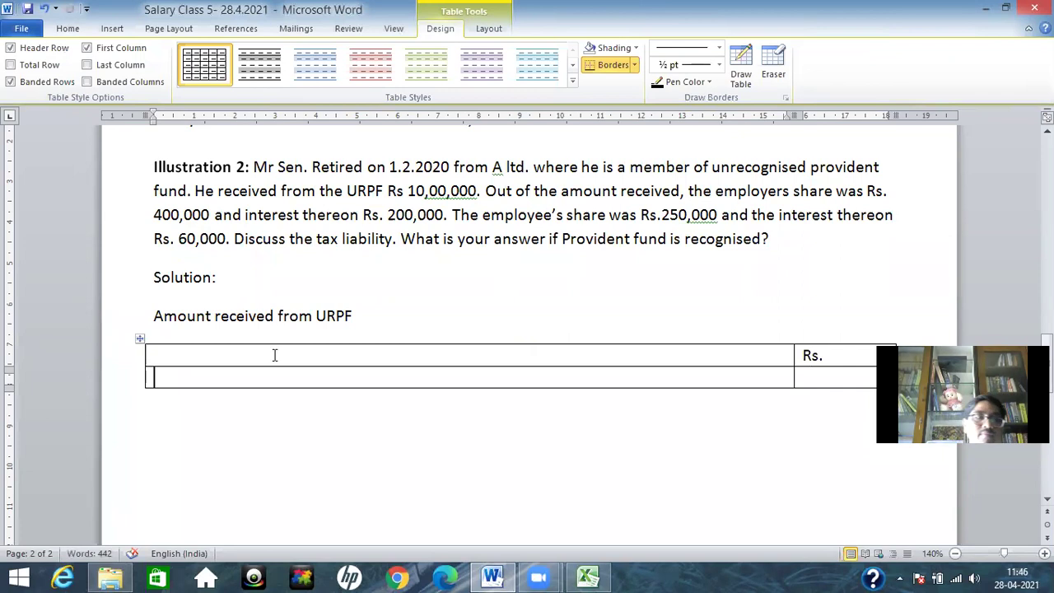
pyautogui.write('e')
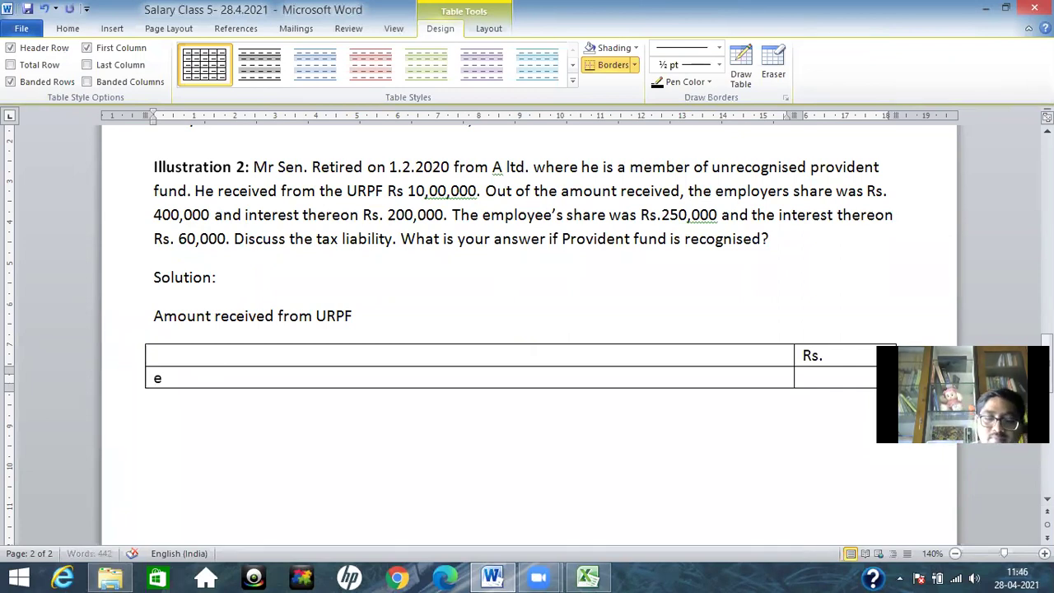
pyautogui.write('mployers')
pyautogui.press('BackSpace')
pyautogui.press('BackSpace')
pyautogui.press('BackSpace')
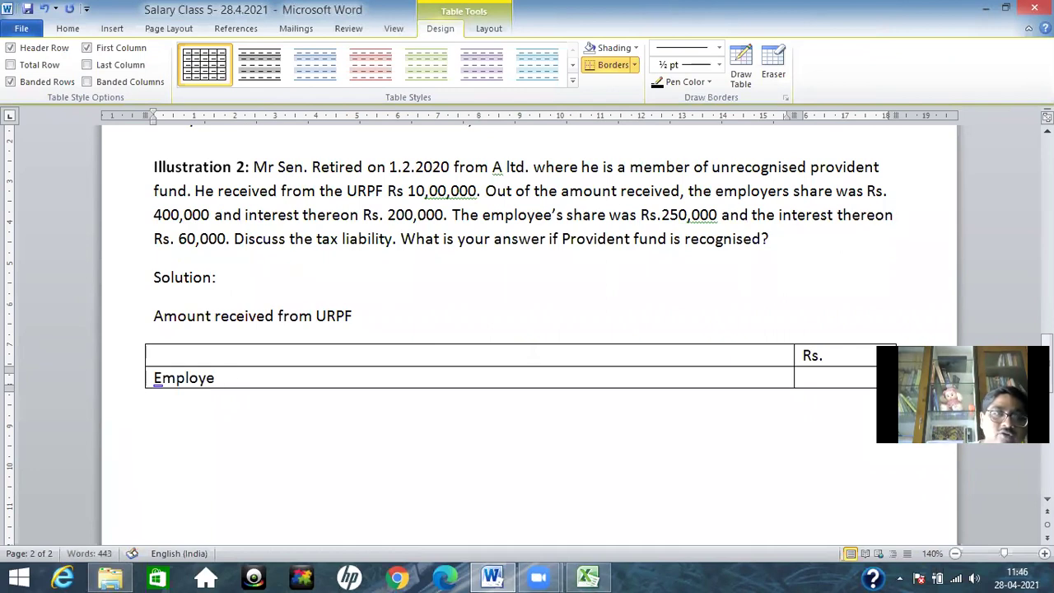
pyautogui.write('es c')
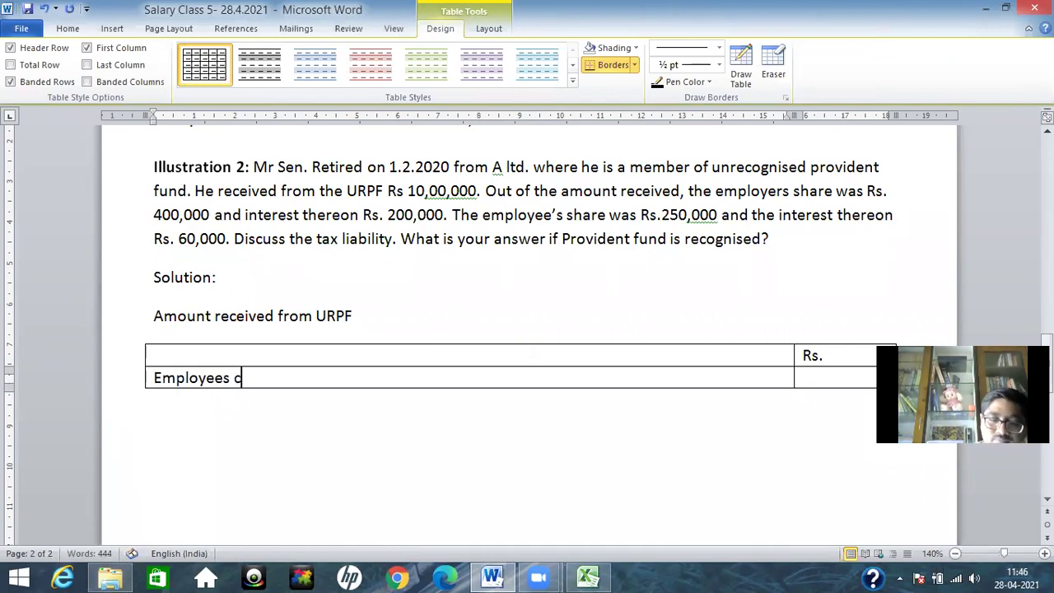
pyautogui.write('ont')
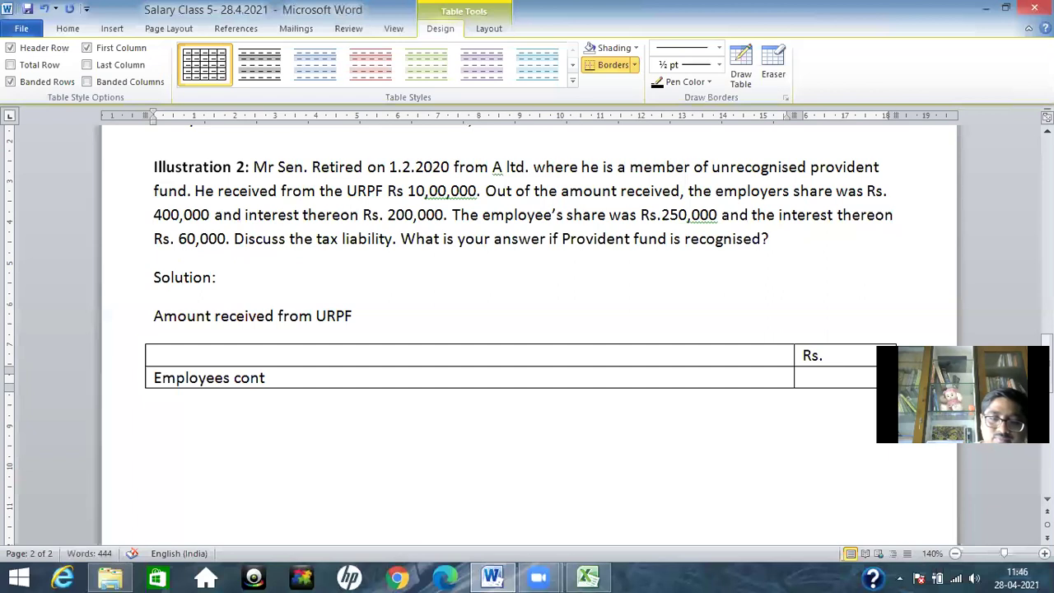
pyautogui.write('ibut')
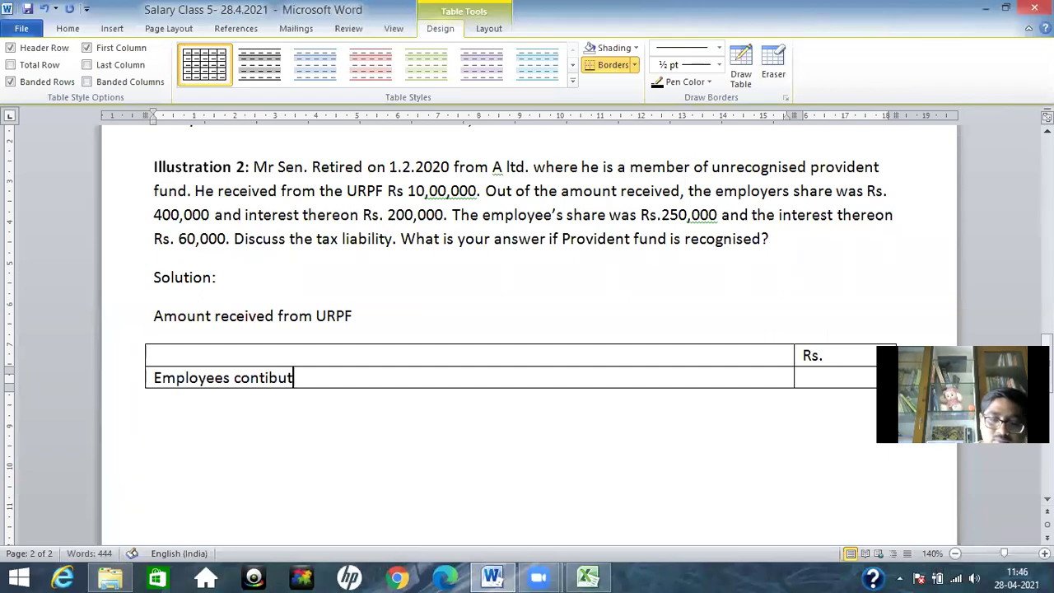
pyautogui.press('BackSpace')
pyautogui.press('BackSpace')
pyautogui.press('BackSpace')
pyautogui.press('BackSpace')
pyautogui.write('ribution')
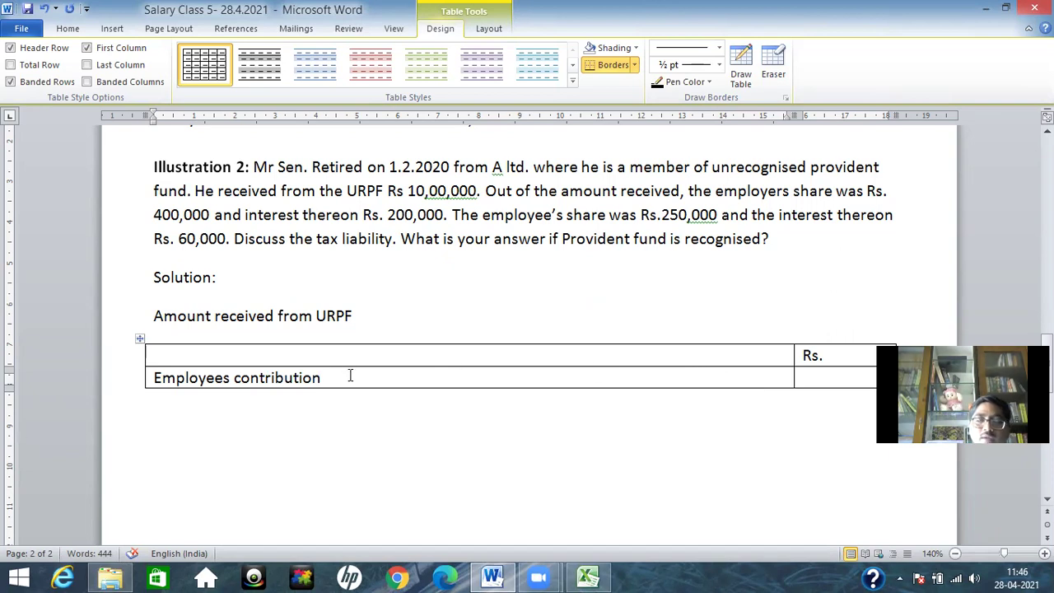
# Enter "Not taxable" in the amount column of the "Employees contribution" row.
pyautogui.click(835, 376)
pyautogui.write('Not t')
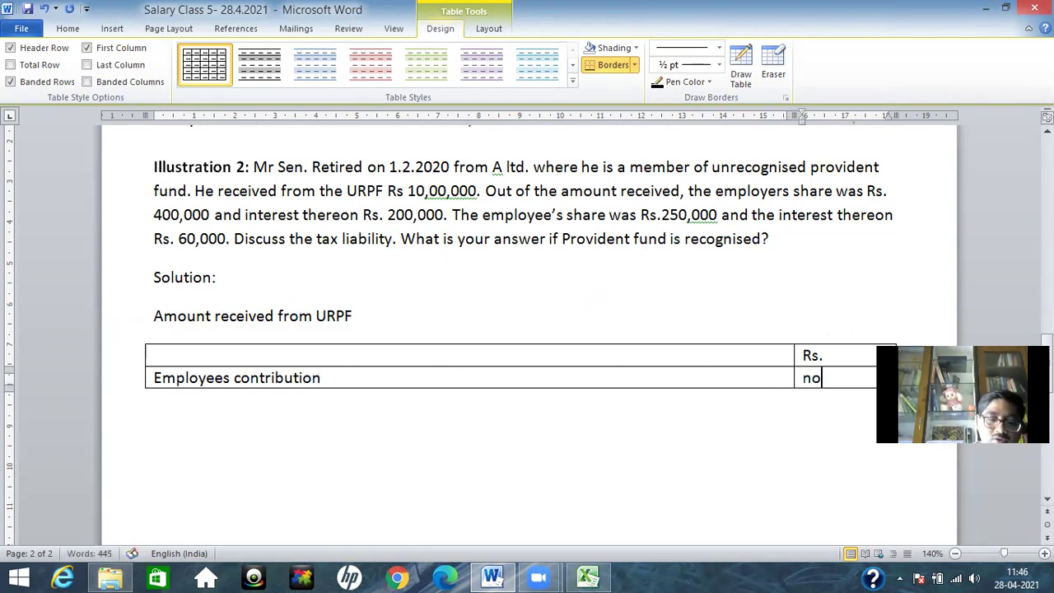
pyautogui.write('axabl')
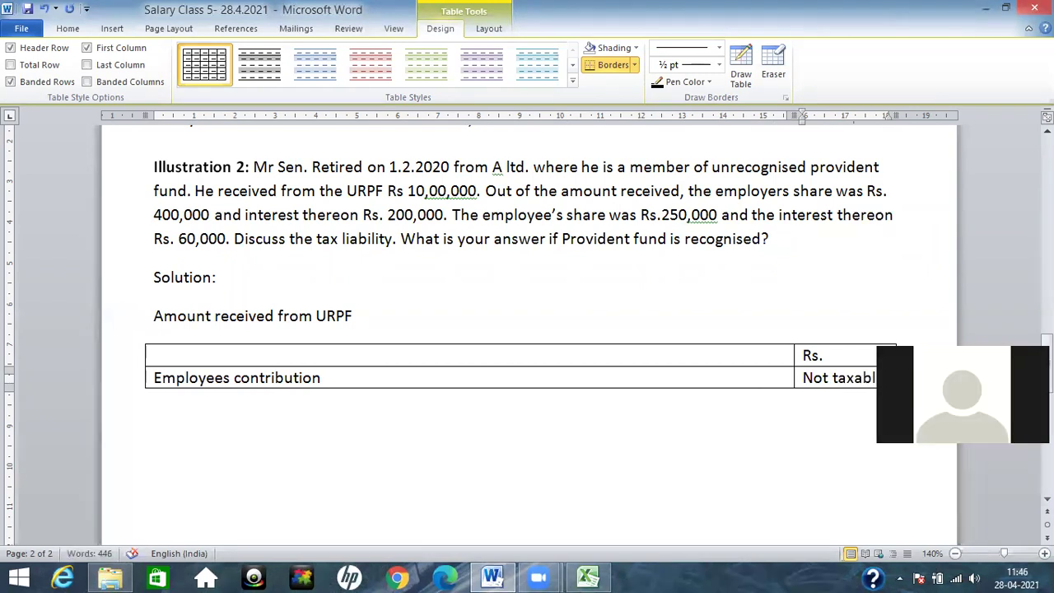
# Add a table row labelled "Employers contribution" below the "Employees contribution" row.
pyautogui.click(328, 378)
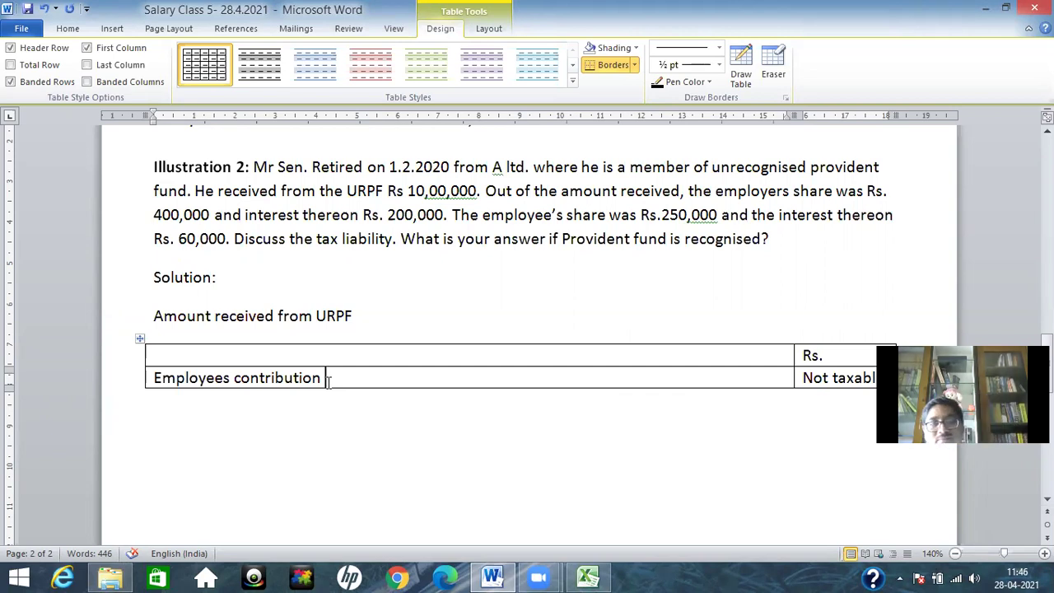
pyautogui.press('Tab')
pyautogui.press('Tab')
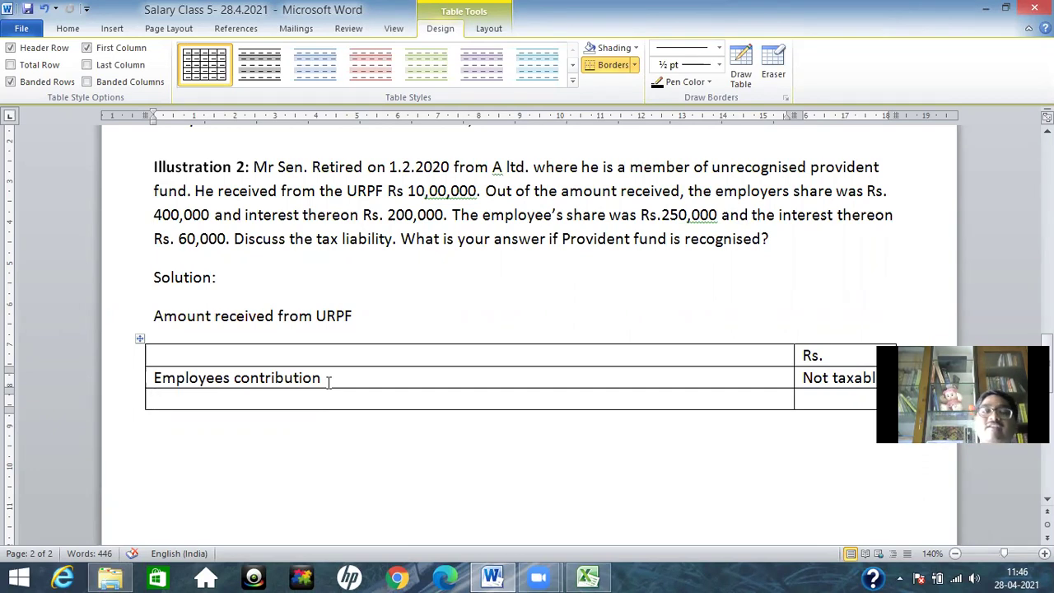
pyautogui.write('E')
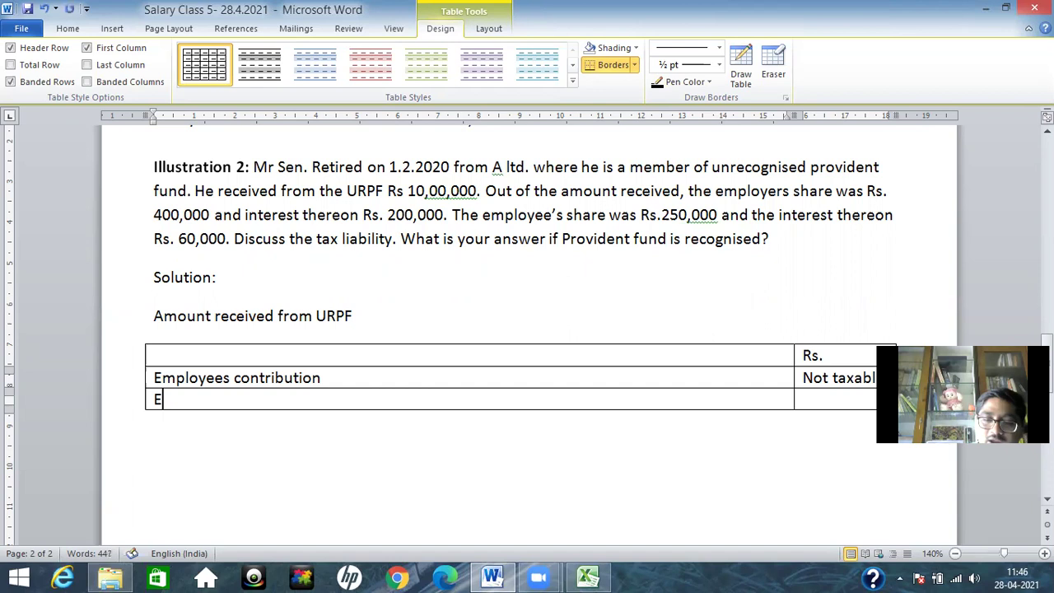
pyautogui.write('mployers')
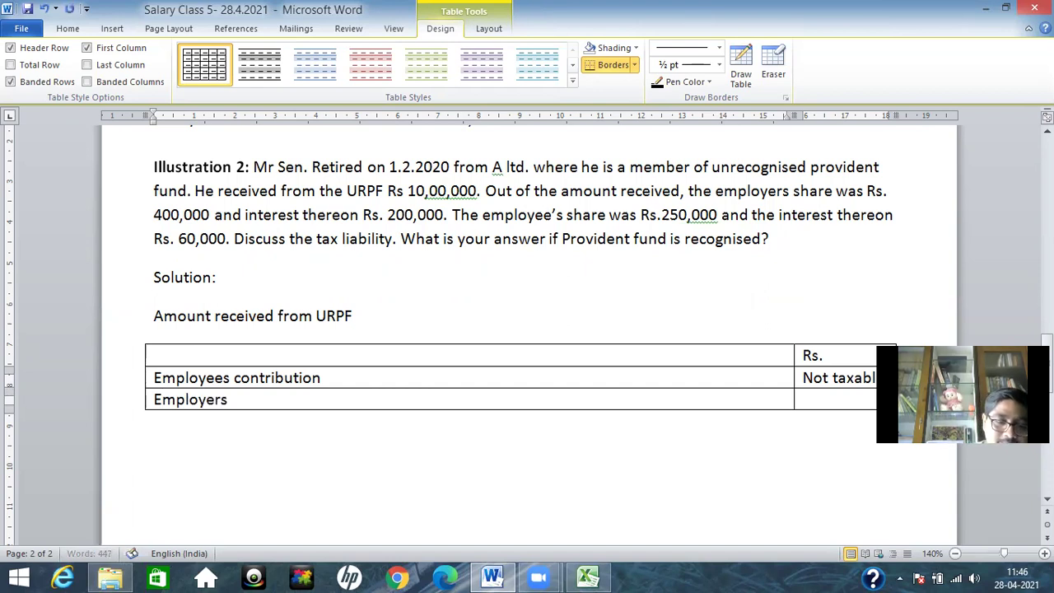
pyautogui.write(' contr')
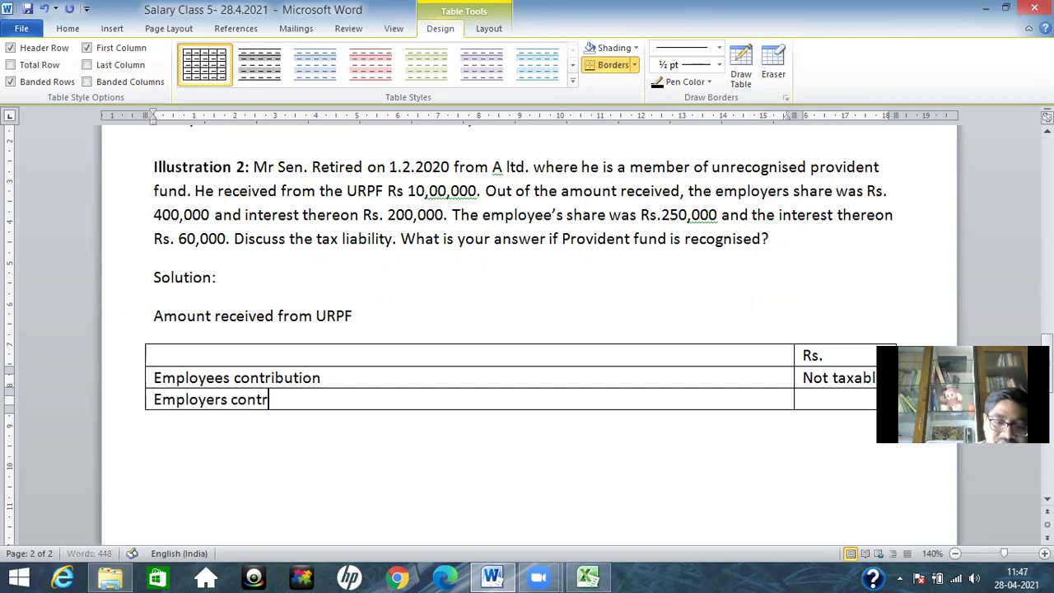
pyautogui.write('ibution')
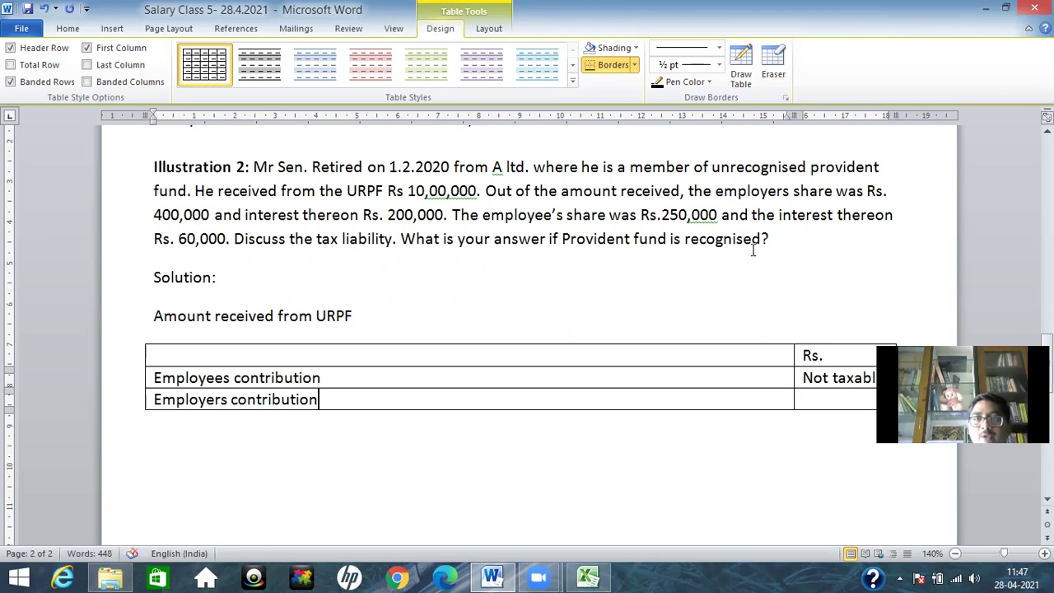
# Enter "Rs. 400,000" in the amount column of the "Employers contribution" row.
pyautogui.click(808, 401)
pyautogui.write('f')
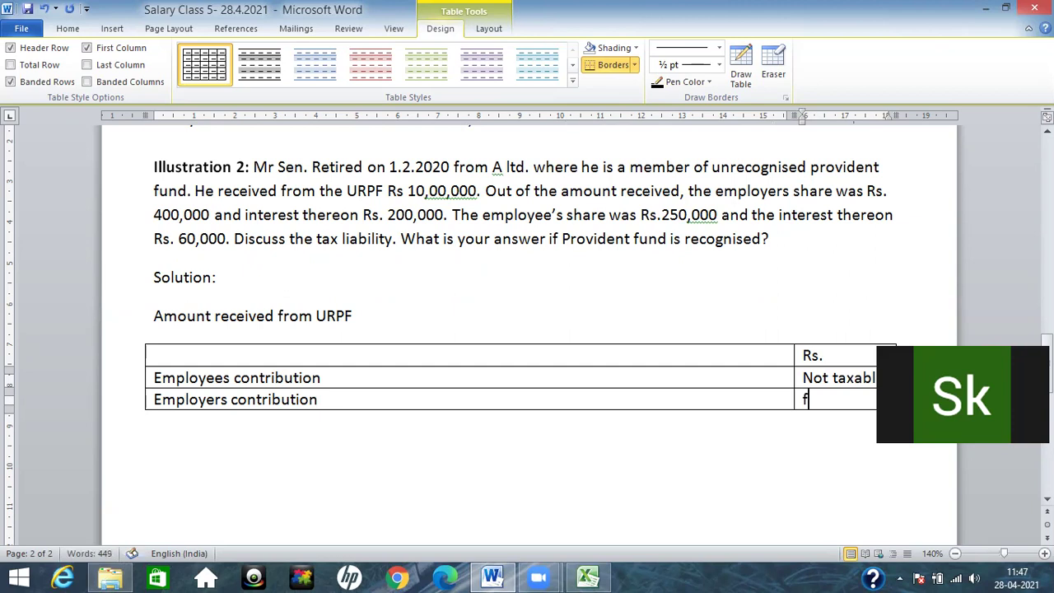
pyautogui.press('BackSpace')
pyautogui.write('Rs. 400')
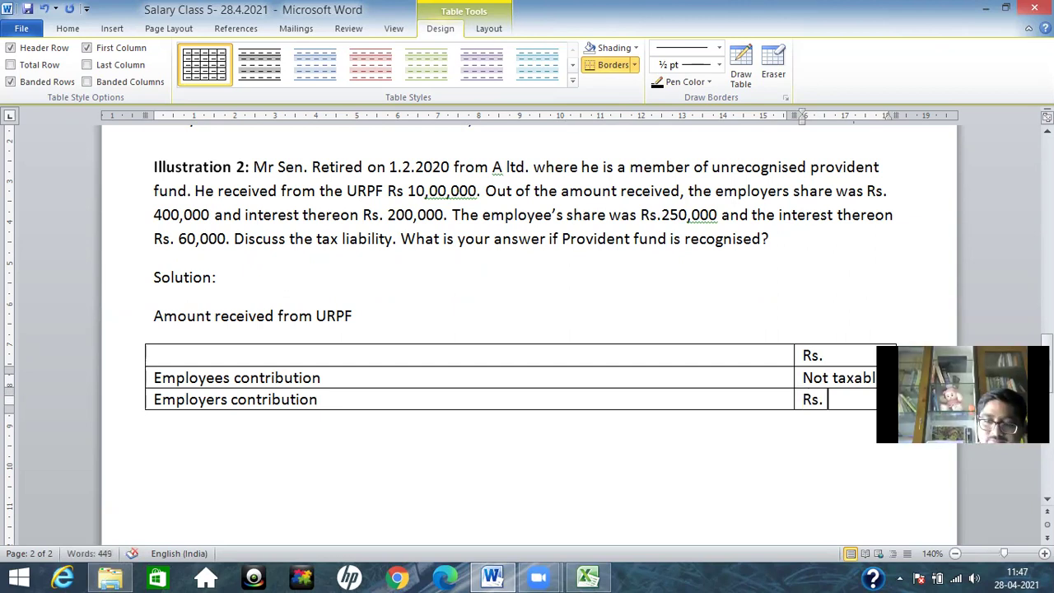
pyautogui.write(',00')
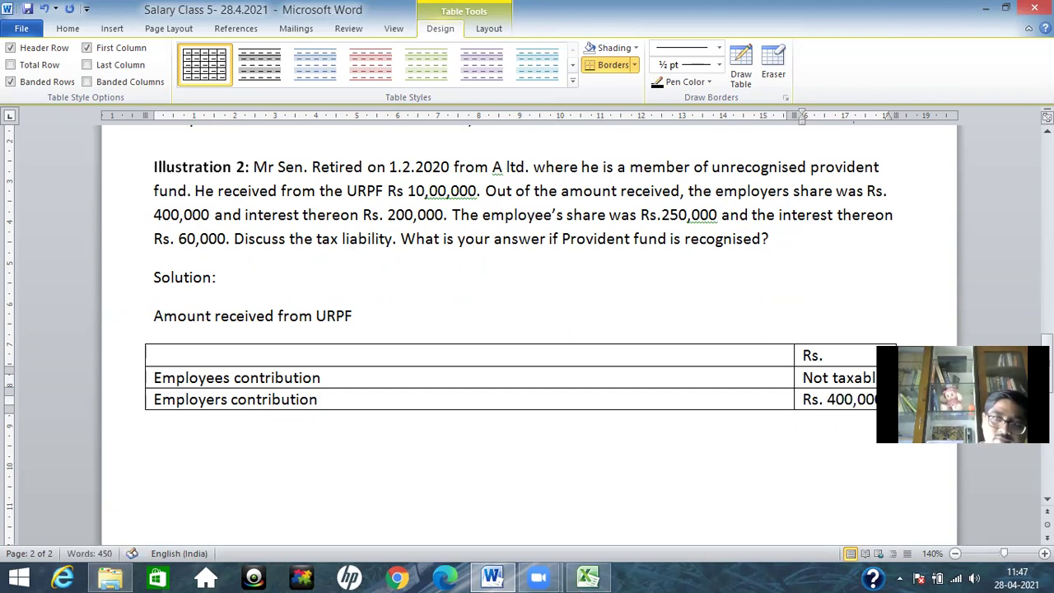
# Add "(fully taxable under salary)" after the "Employers contribution" label.
pyautogui.click(321, 399)
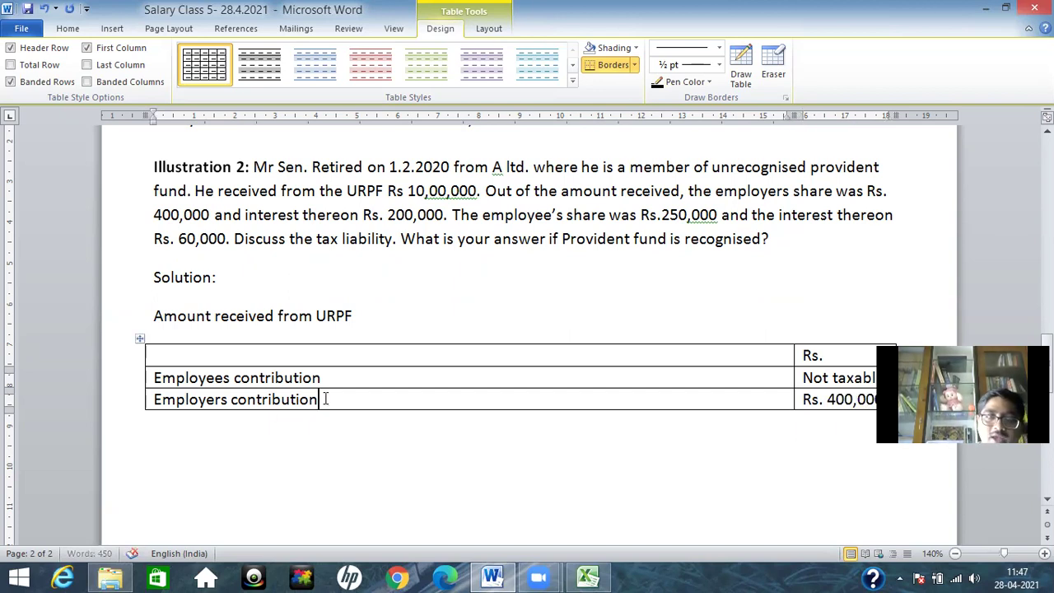
pyautogui.write('(f')
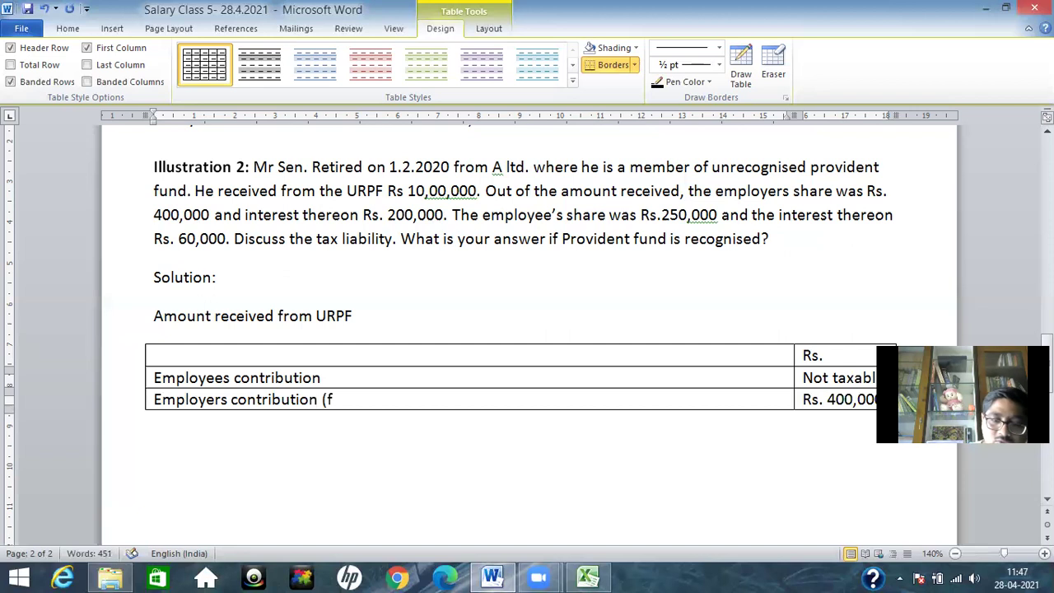
pyautogui.write('ully taxable')
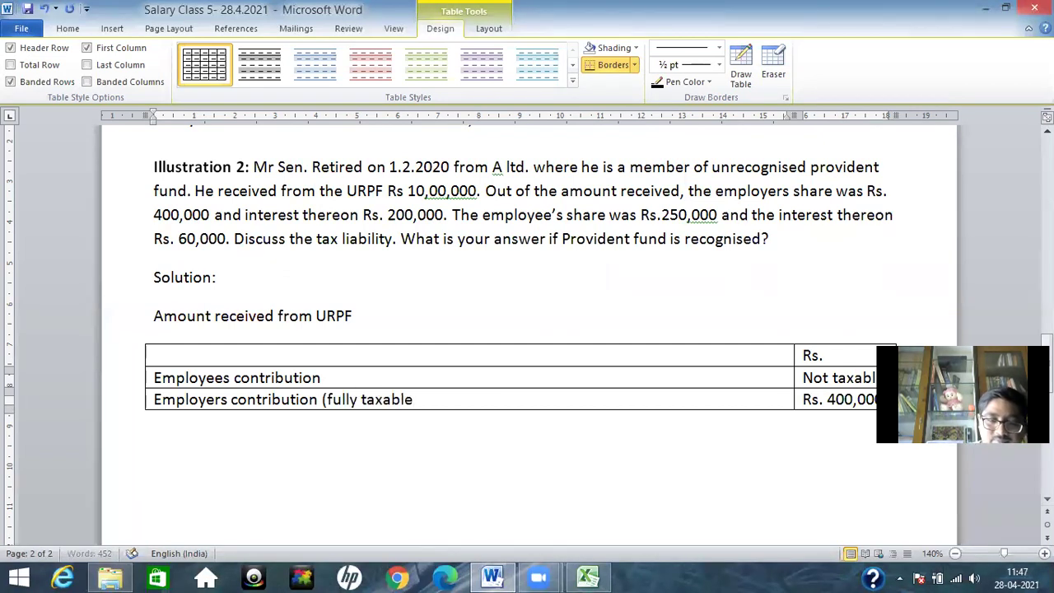
pyautogui.write(')')
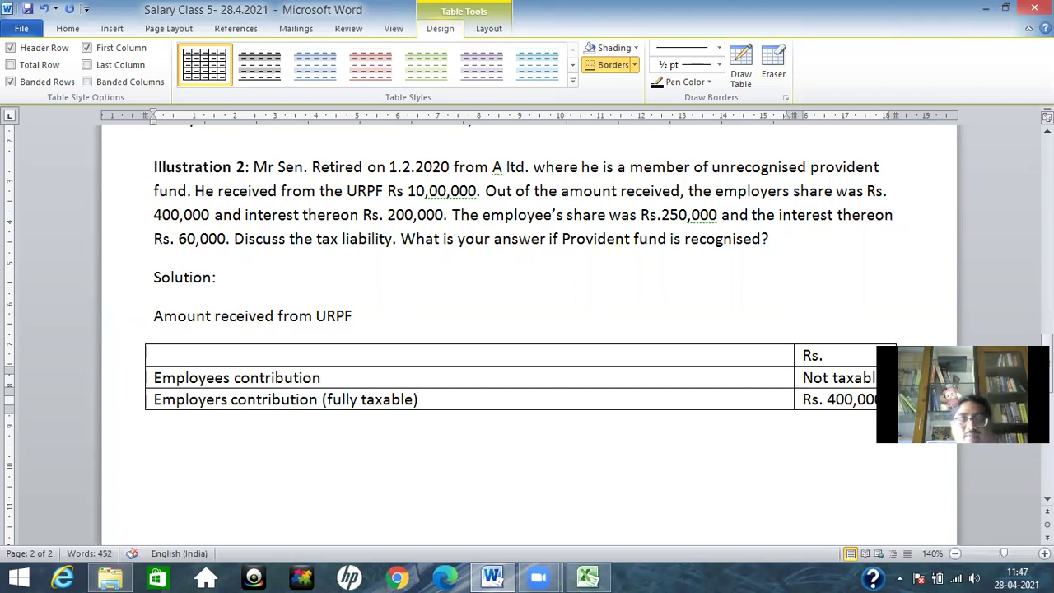
pyautogui.press('BackSpace')
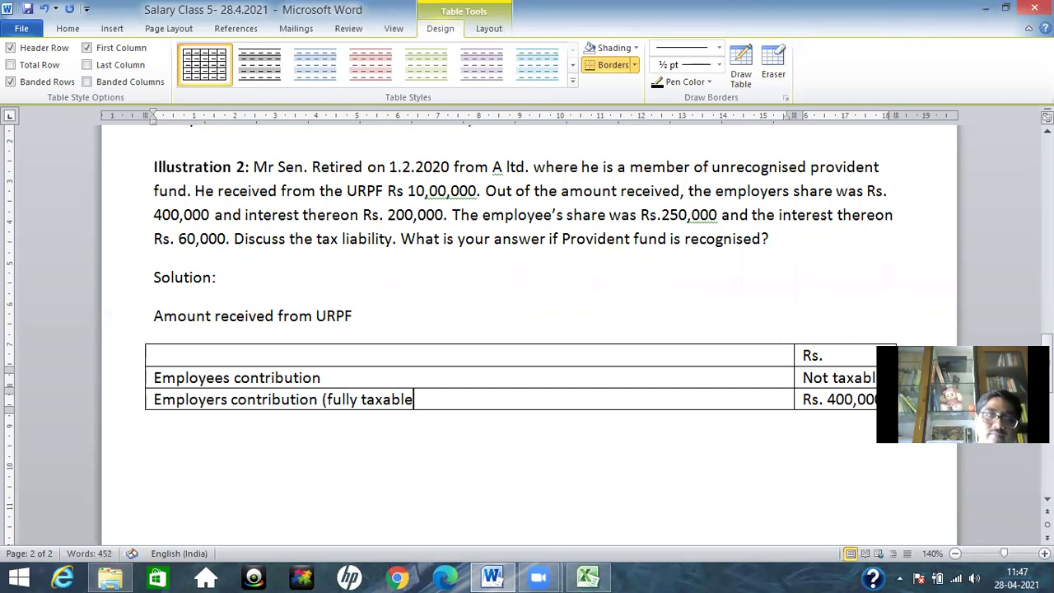
pyautogui.write('under')
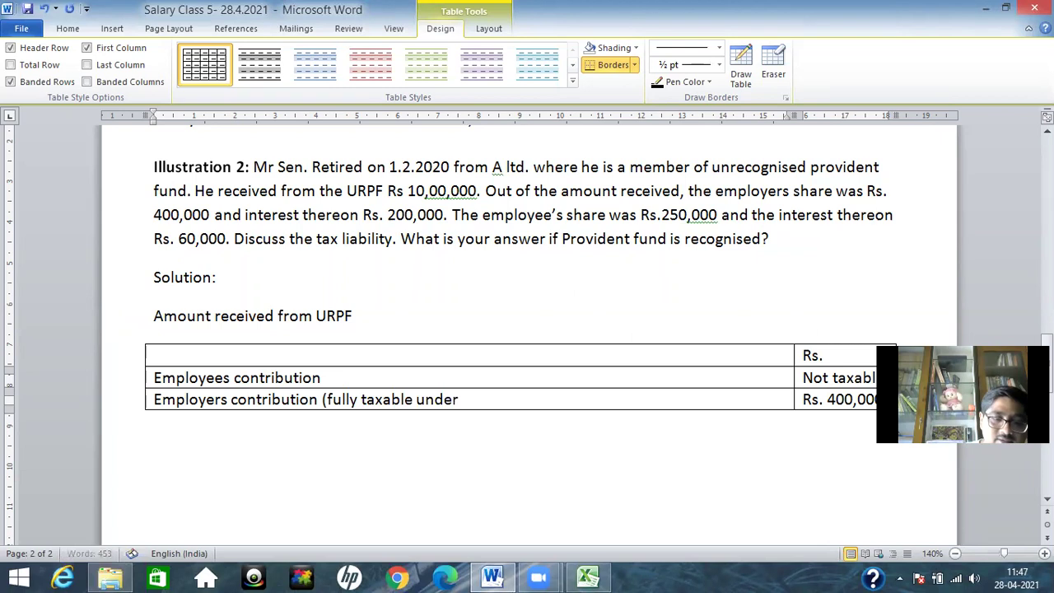
pyautogui.write(' salr')
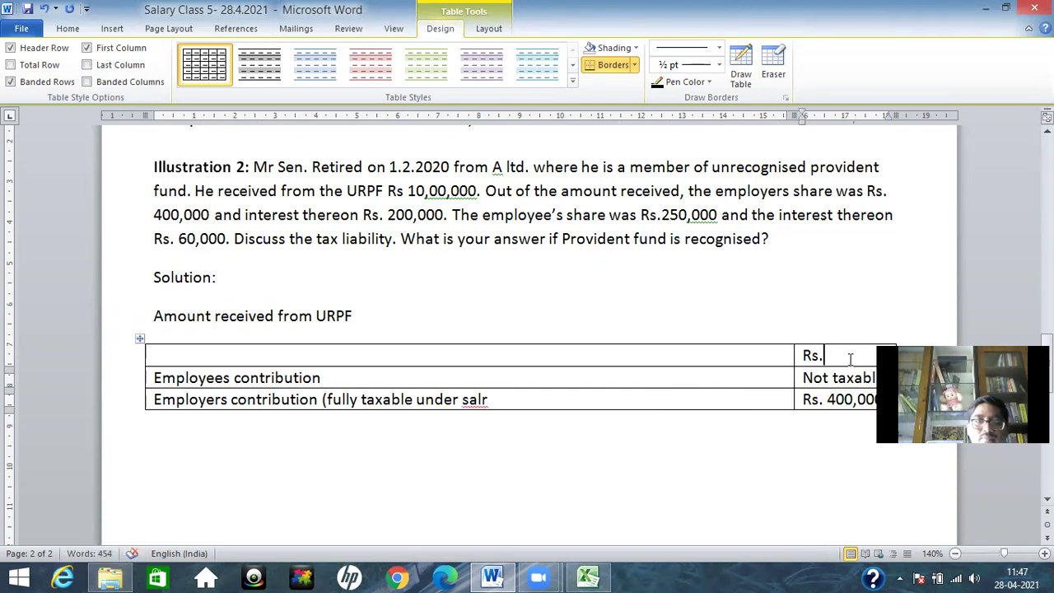
pyautogui.press('BackSpace')
pyautogui.write('a')
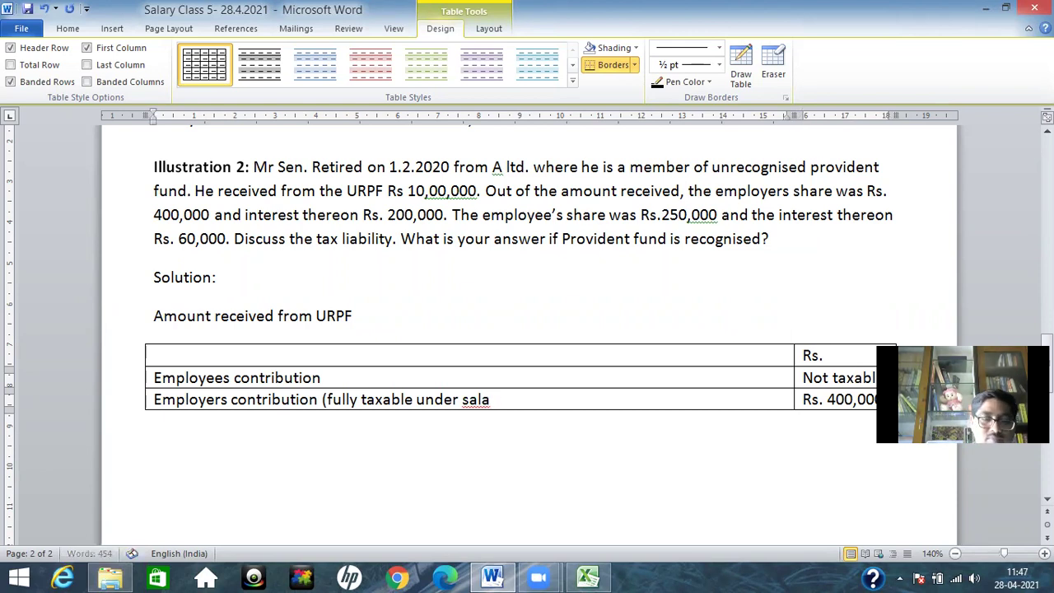
pyautogui.write('ry)')
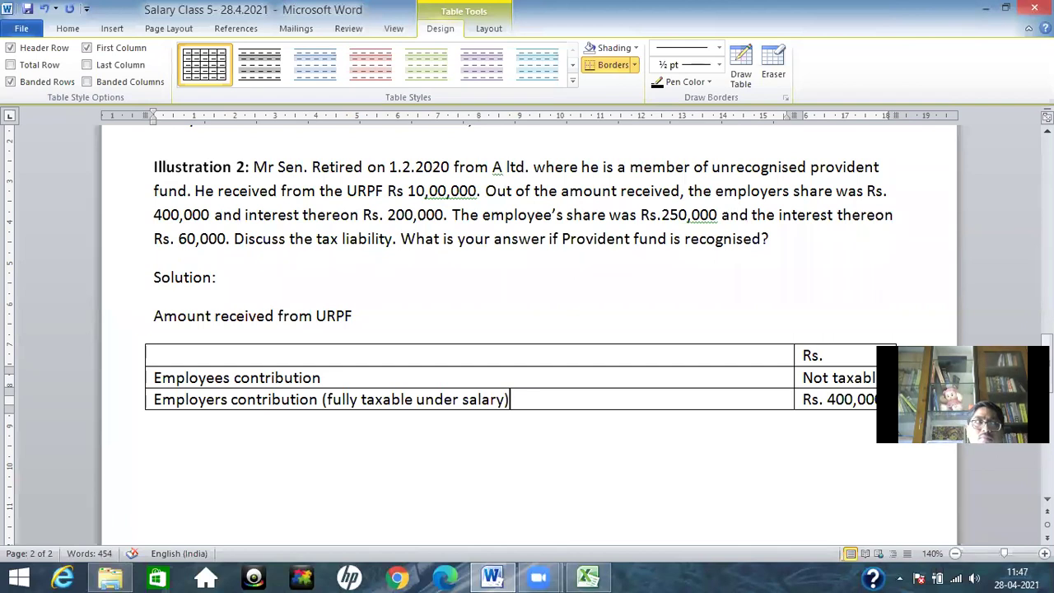
# Add a table row labelled "Interest on Employers contribution" below the "Employers contribution" row.
pyautogui.press('Tab')
pyautogui.press('Tab')
pyautogui.write('Interest')
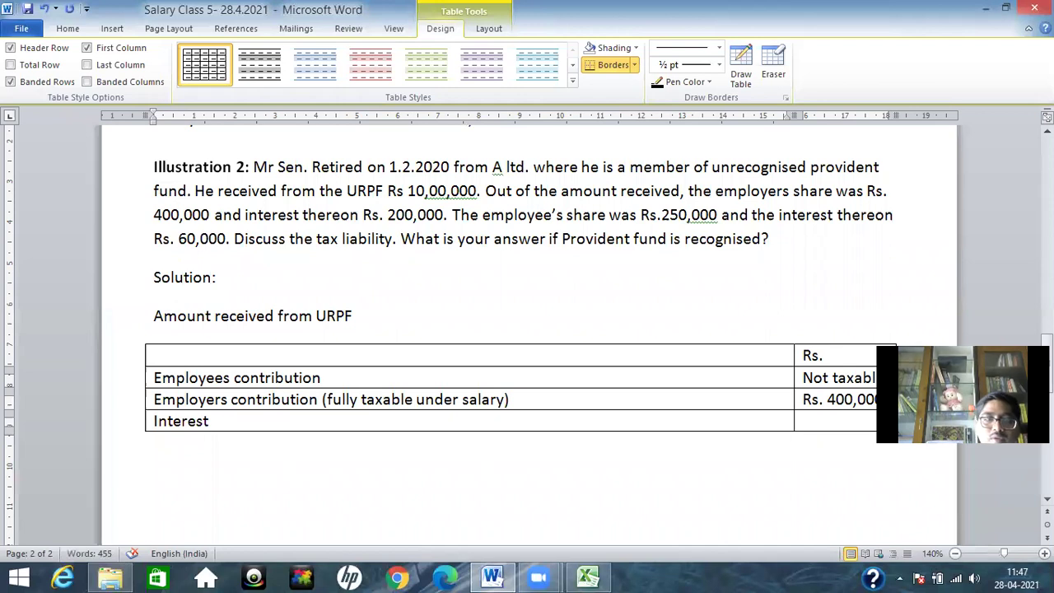
pyautogui.write(' credited to')
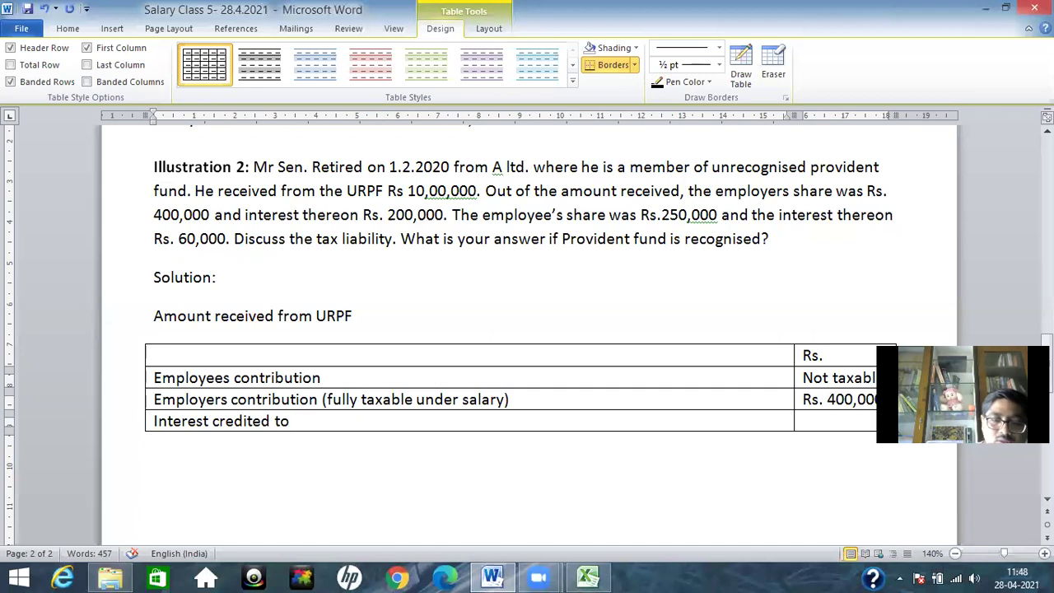
pyautogui.press('BackSpace')
pyautogui.press('BackSpace')
pyautogui.press('BackSpace')
pyautogui.press('BackSpace')
pyautogui.press('BackSpace')
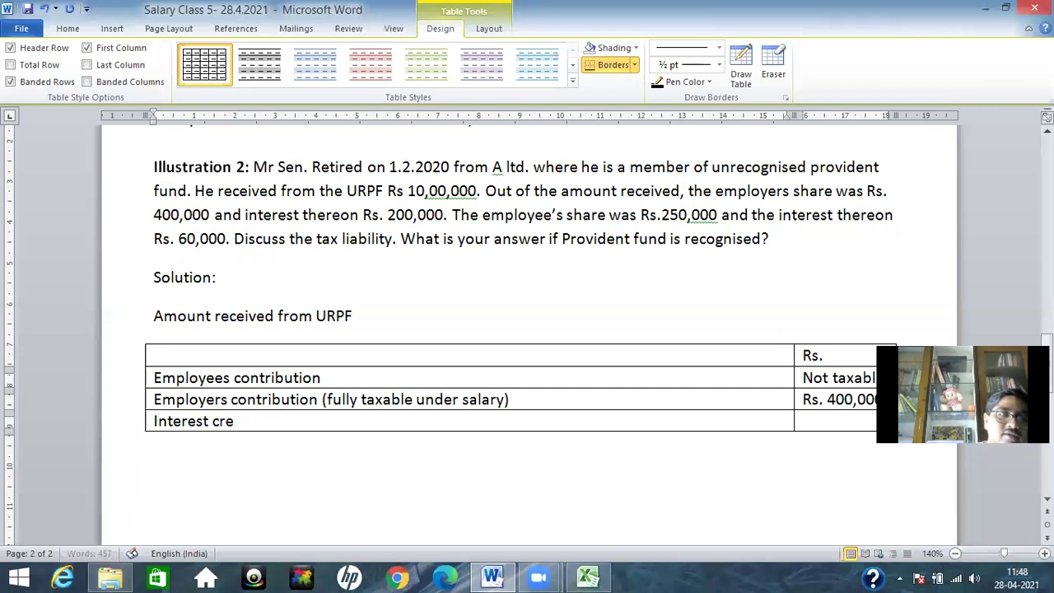
pyautogui.press('BackSpace')
pyautogui.write('on ')
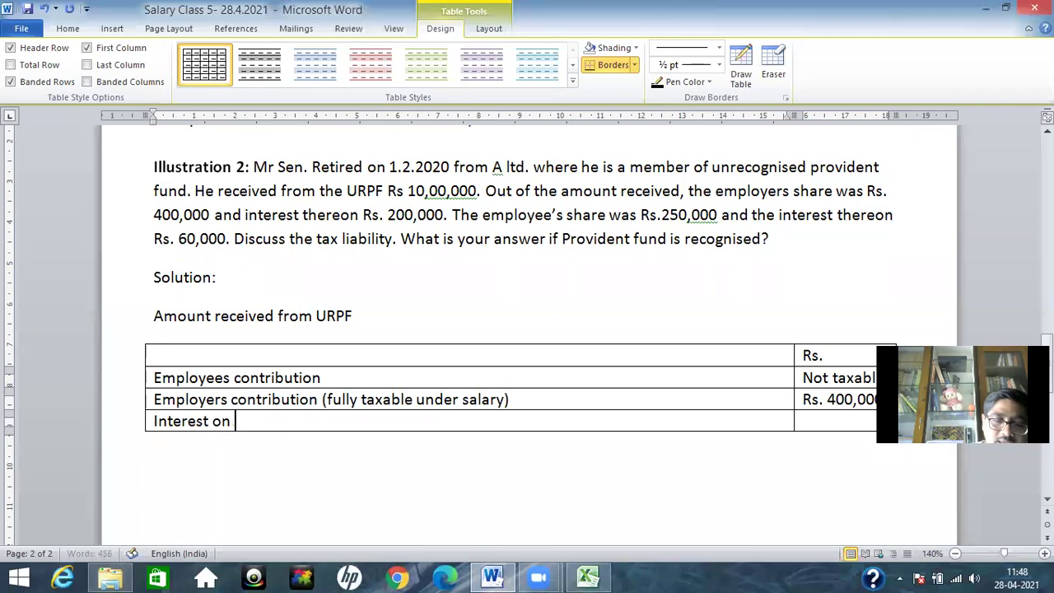
pyautogui.write('Employ')
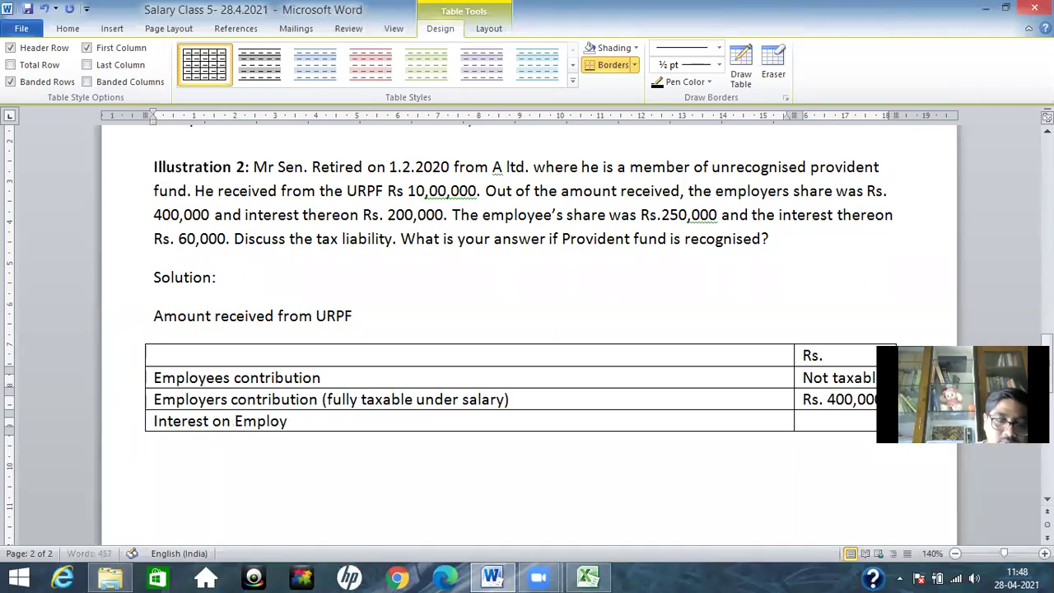
pyautogui.write('ers con')
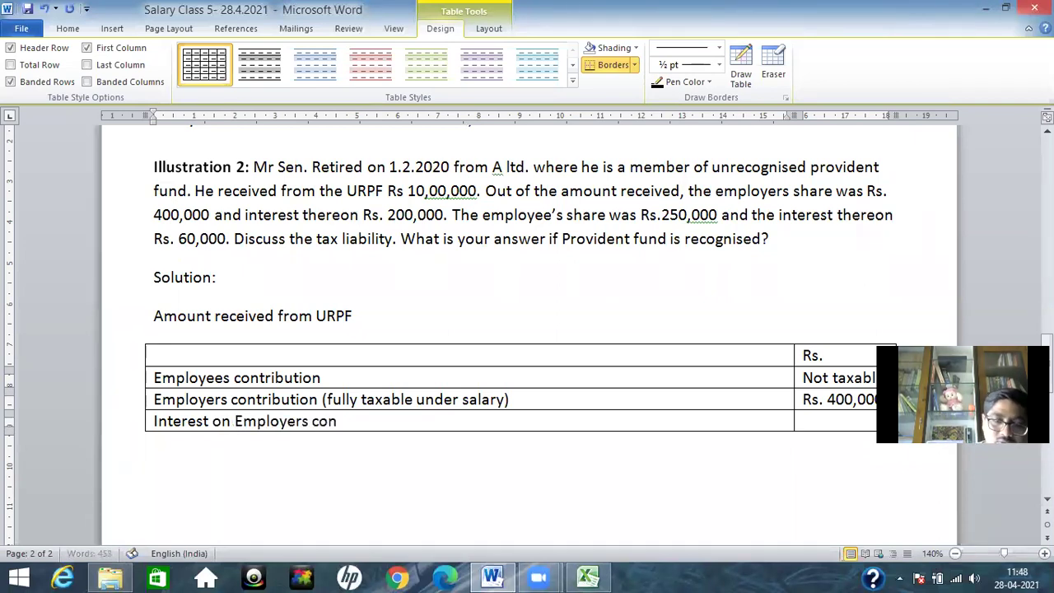
pyautogui.write('tribut')
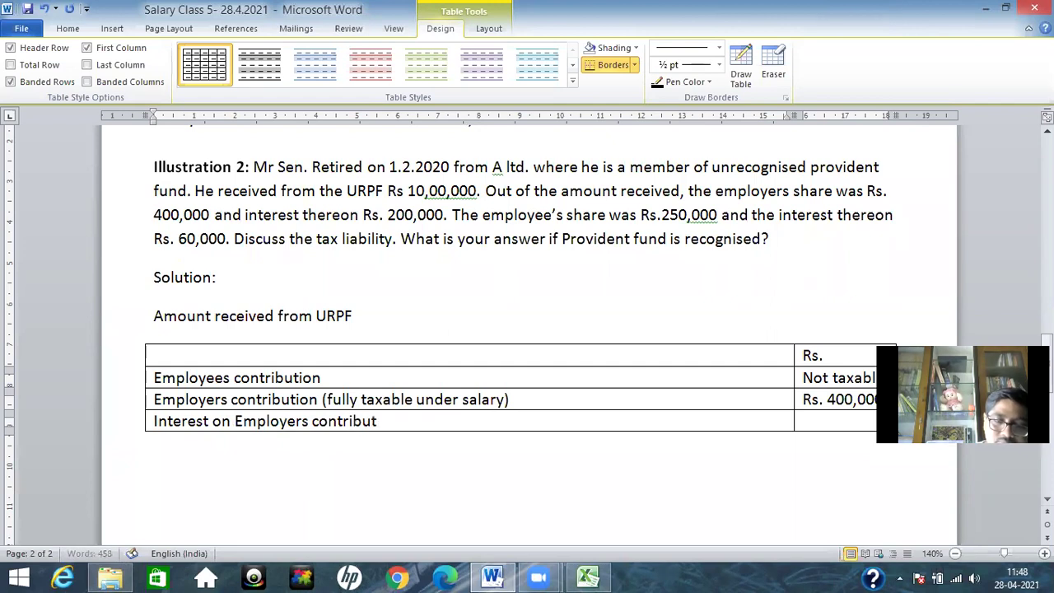
pyautogui.write('ion')
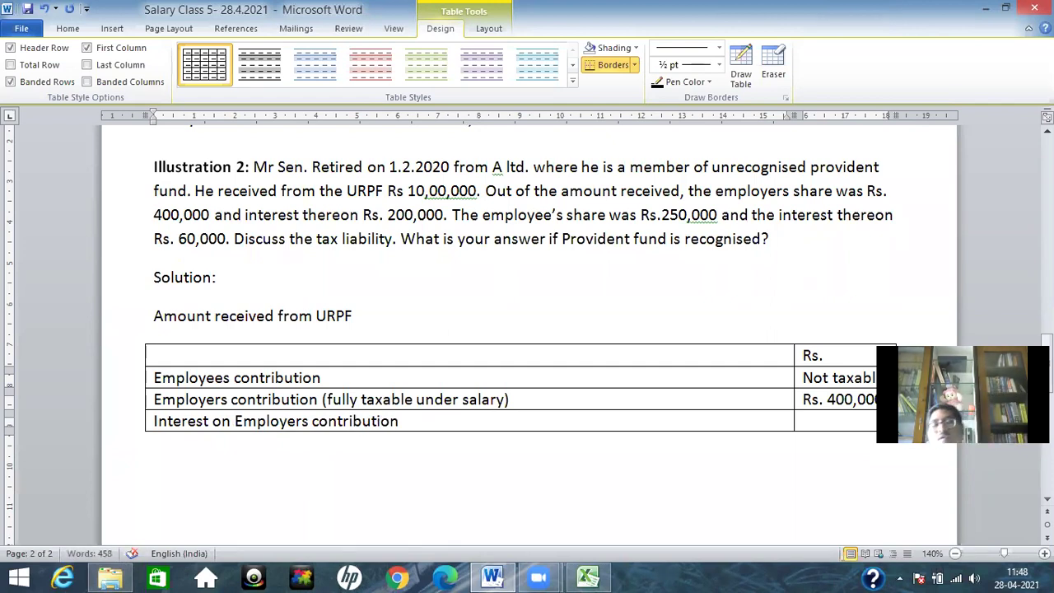
# Copy "(fully taxable under salary)" from the "Employers contribution" row to the end of the "Interest on Employers contribution" label.
pyautogui.click(510, 400)
pyautogui.moveTo(508, 400); pyautogui.dragTo(326, 399)
pyautogui.hotkey('ctrl', 'c')
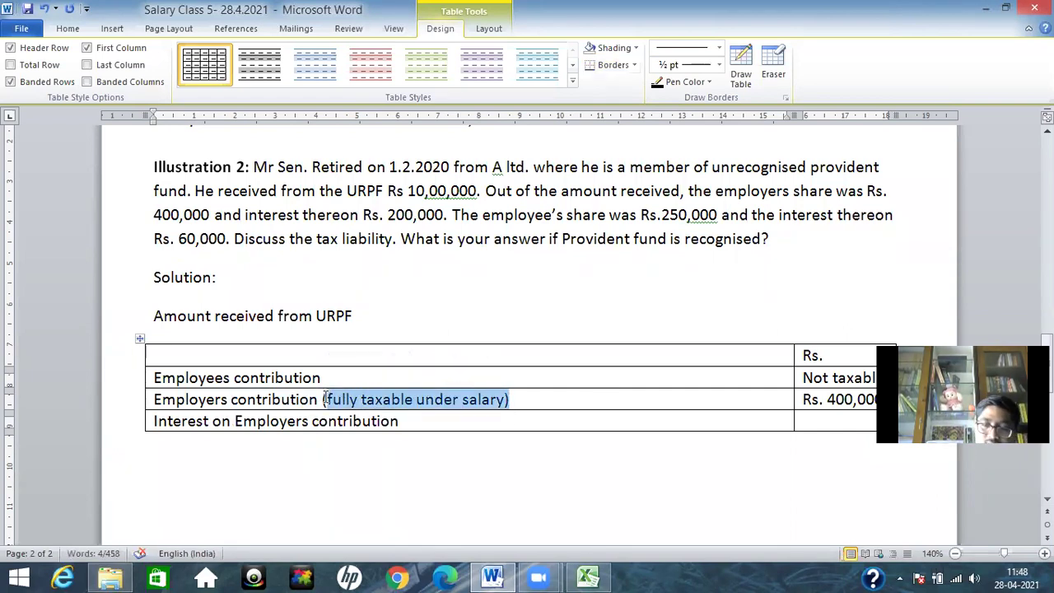
pyautogui.click(423, 421)
pyautogui.hotkey('ctrl', 'v')
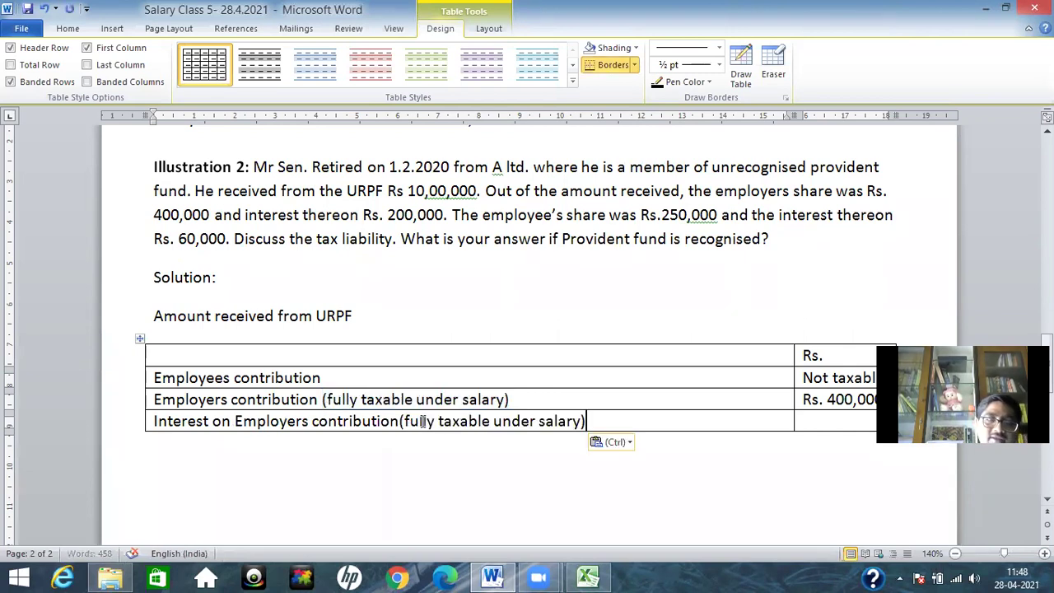
# Enter "Rs. 200,000" as the amount for interest on Employers contribution and add an empty row below it.
pyautogui.click(814, 421)
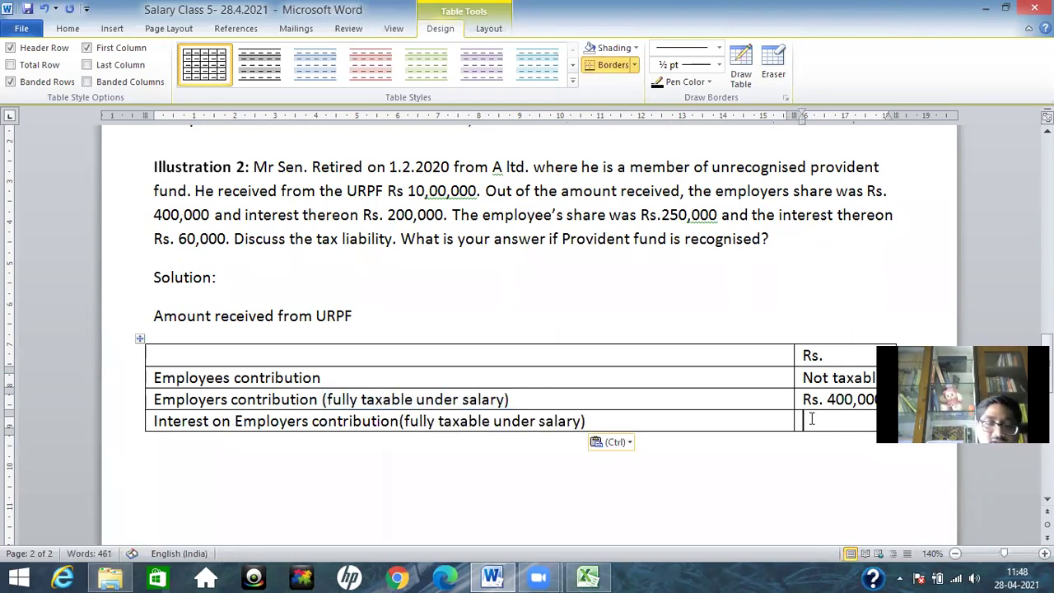
pyautogui.write('Rs.')
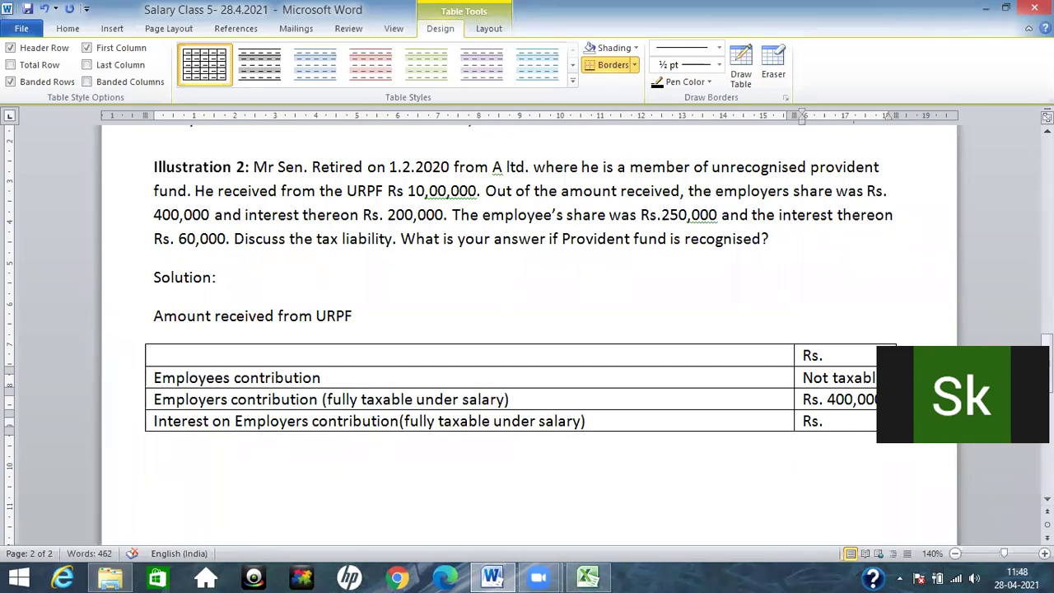
pyautogui.write('200,000')
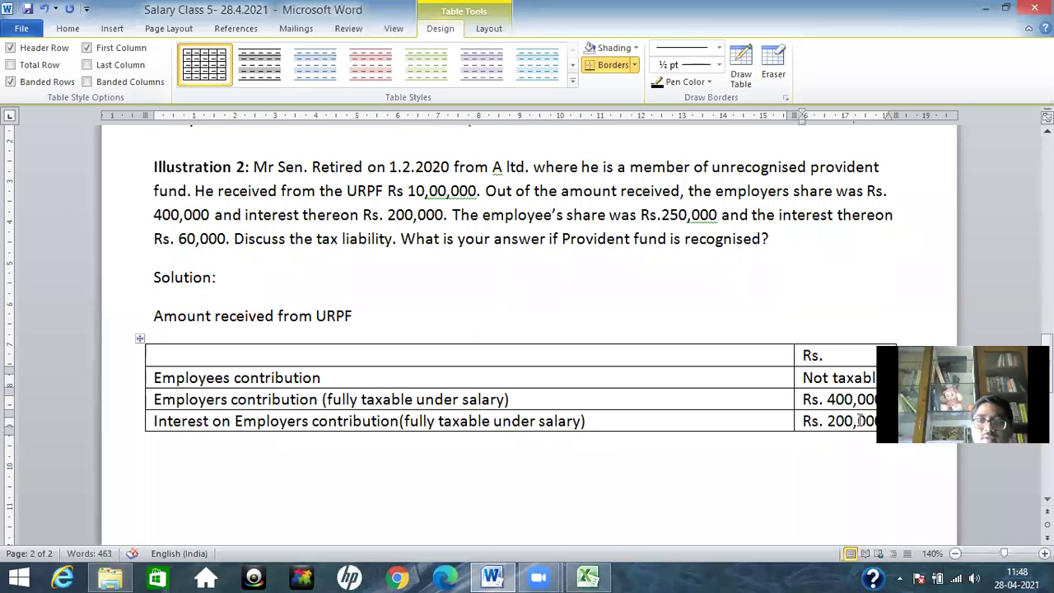
pyautogui.press('Tab')
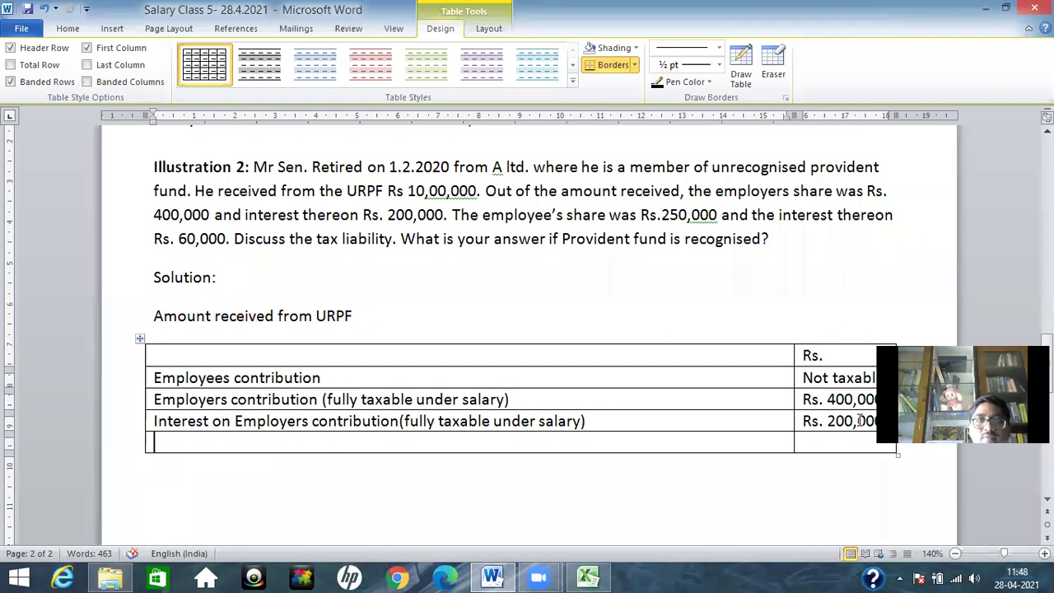
# Change the interest on the employee's share in the Illustration 2 question text to Rs. 150,000.
pyautogui.click(187, 239)
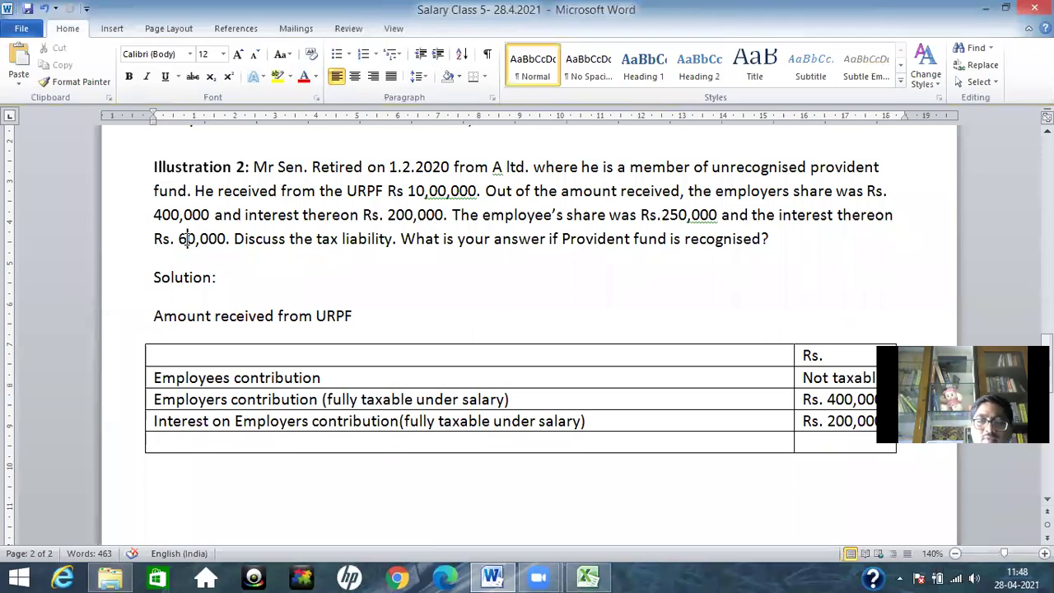
pyautogui.press('BackSpace')
pyautogui.write('15')
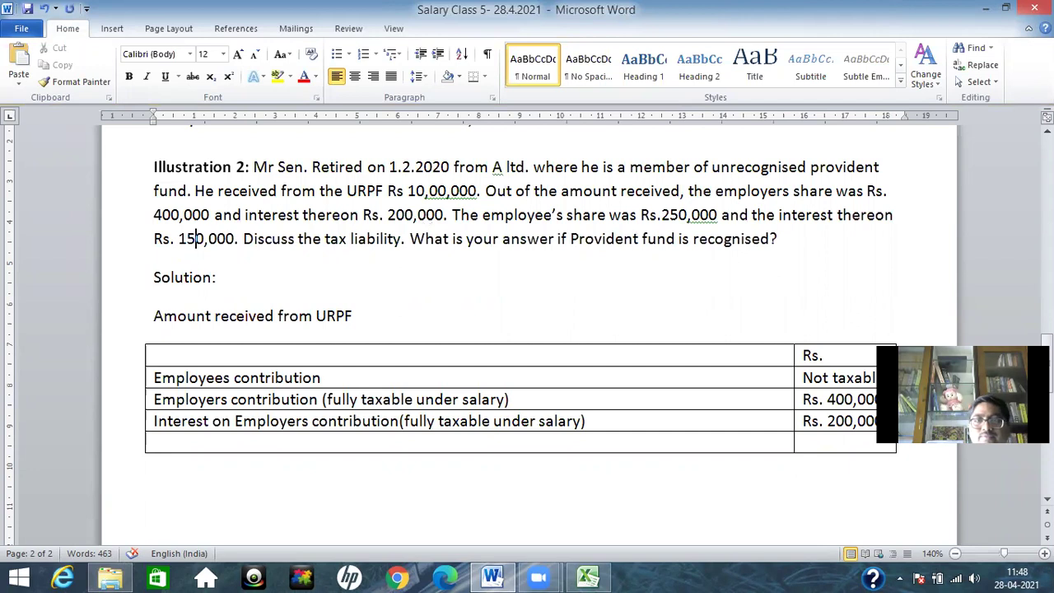
# Label the empty last table row "Interest on employees contribution (Fully taxable under IFOS)".
pyautogui.click(184, 445)
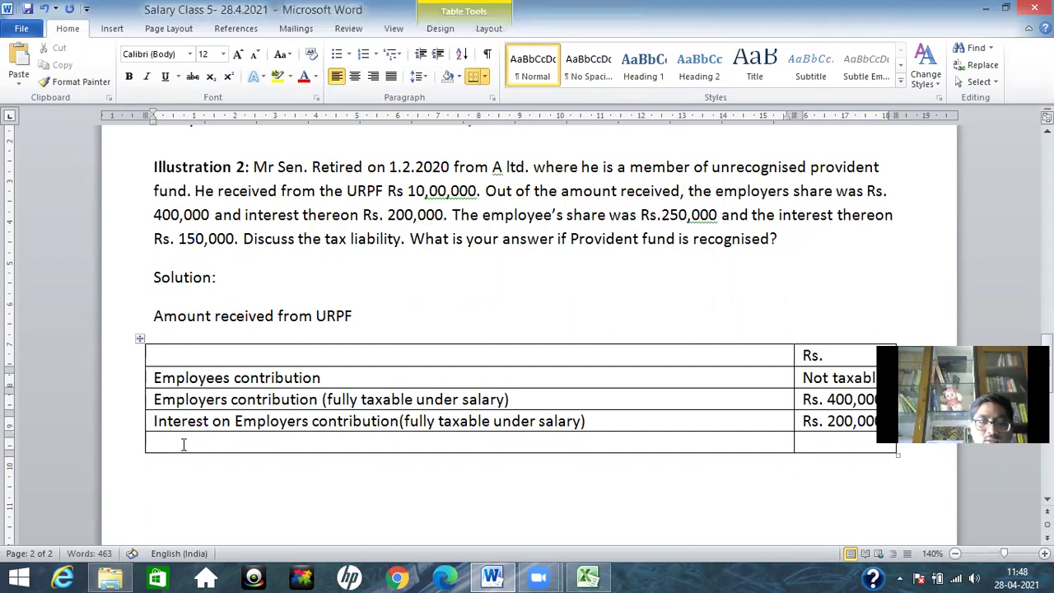
pyautogui.write('Interest')
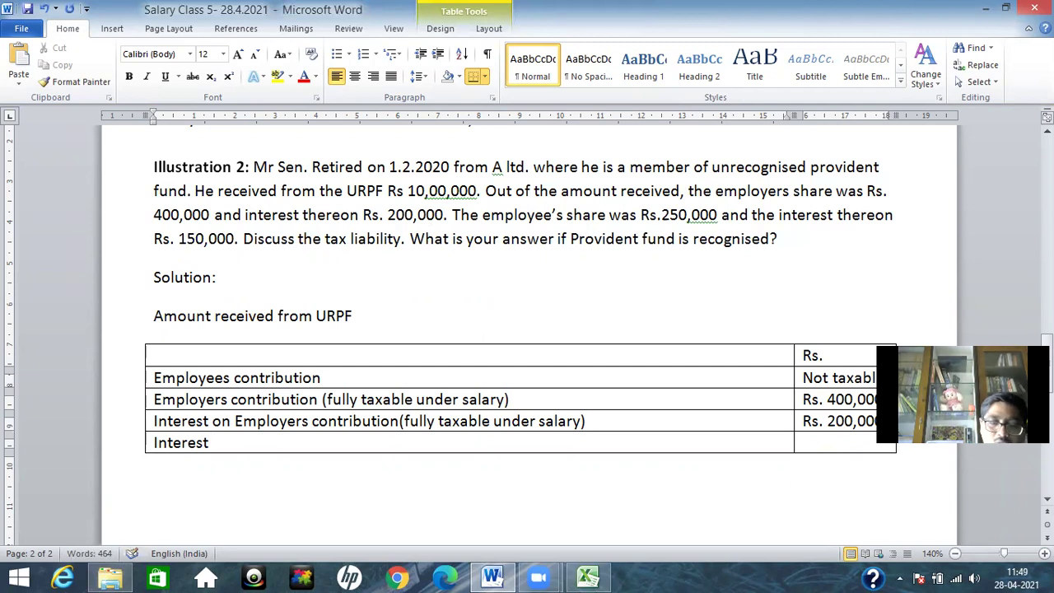
pyautogui.write(' on emp')
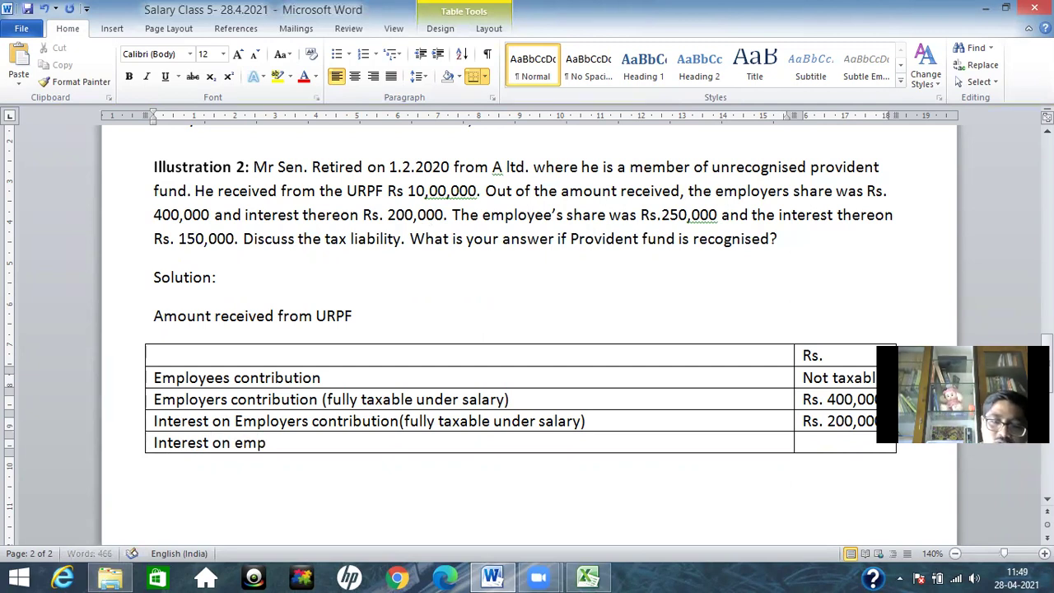
pyautogui.write('loyees c')
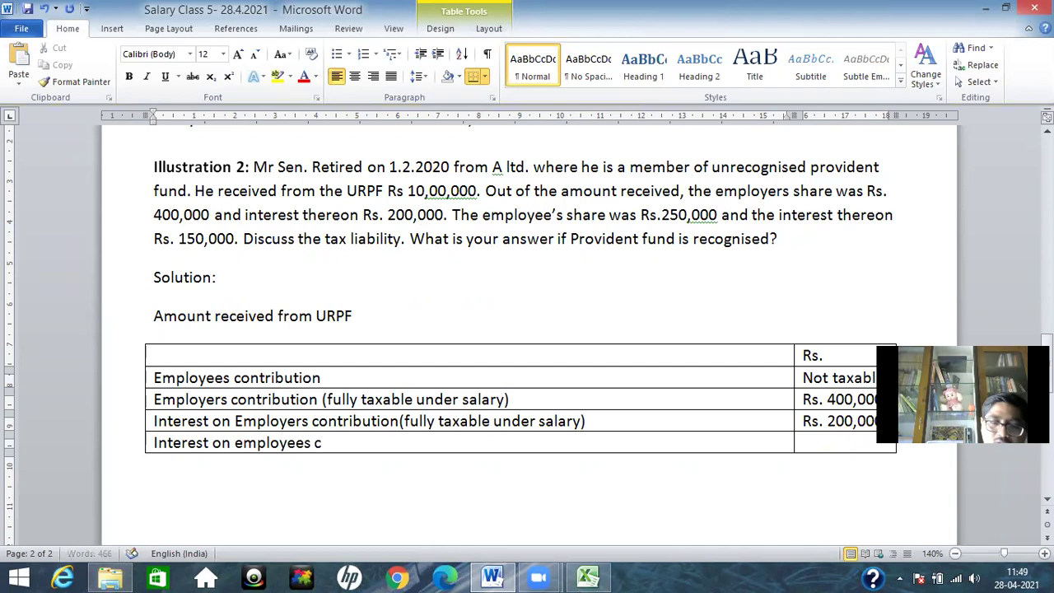
pyautogui.write('ontribution')
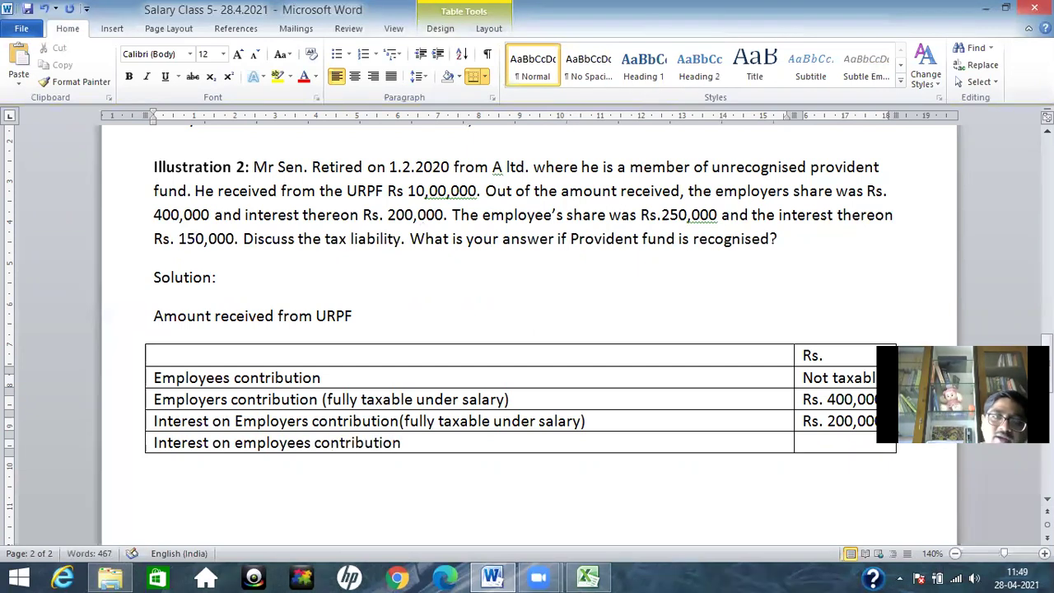
pyautogui.write(' (F')
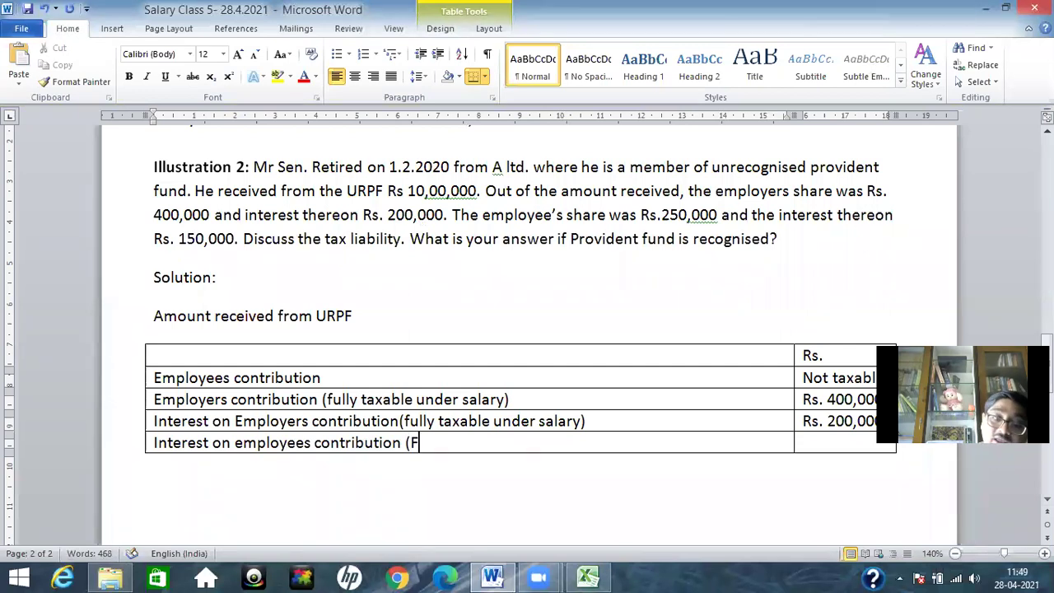
pyautogui.write('ully ta')
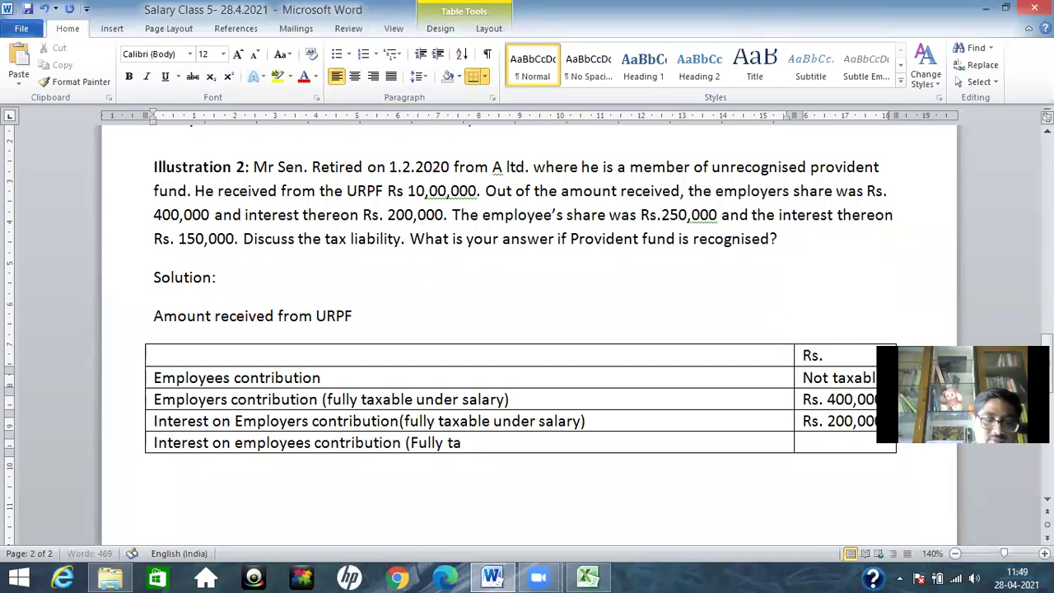
pyautogui.write('xable ub')
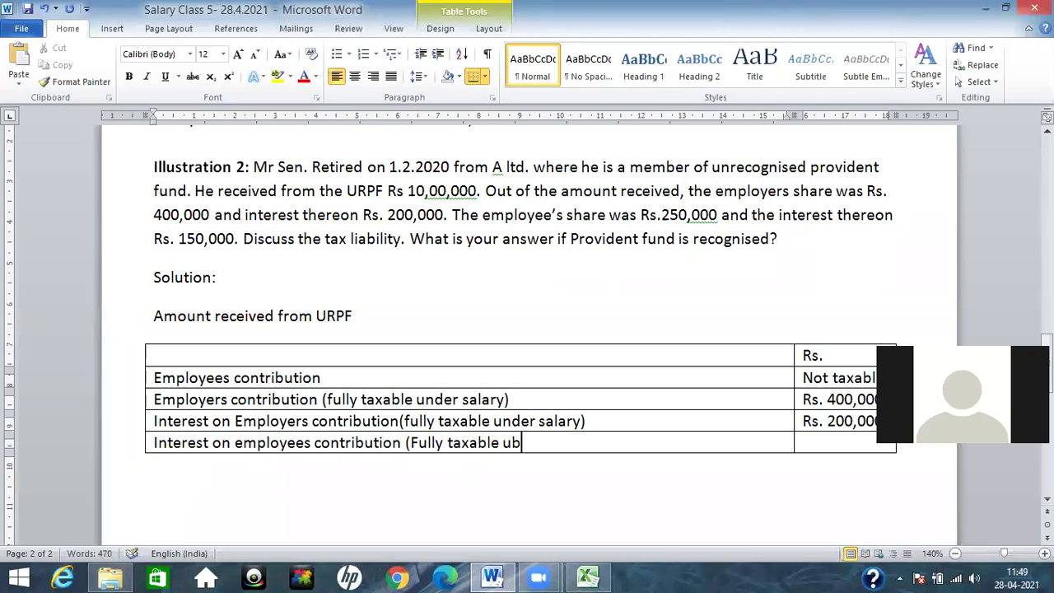
pyautogui.press('BackSpace')
pyautogui.write('nder IFOS)')
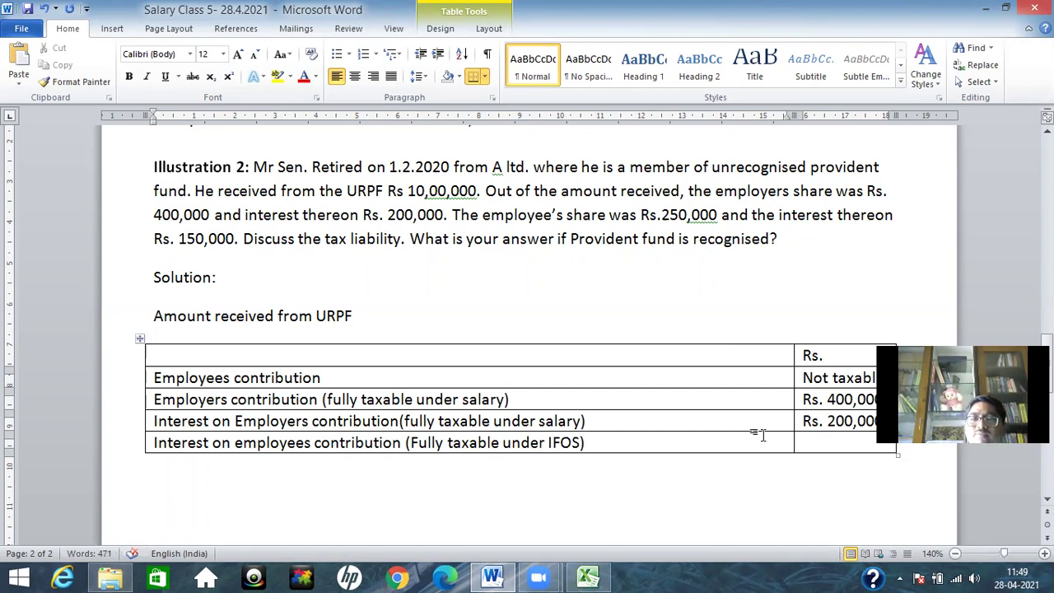
# Enter "Rs. 150,000" in the amount column of the "Interest on employees contribution" row.
pyautogui.click(811, 445)
pyautogui.write('Rs')
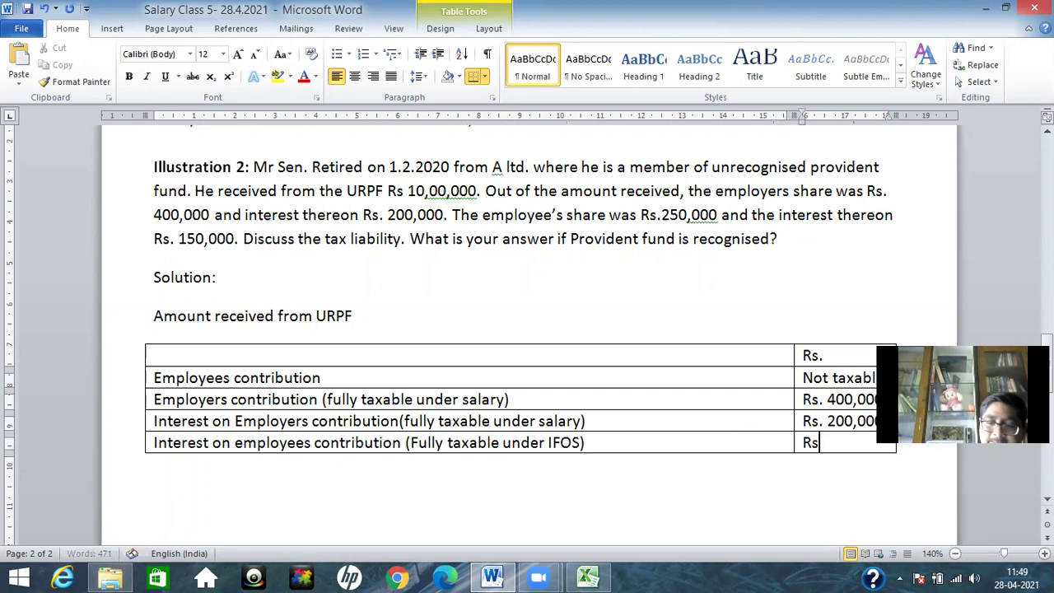
pyautogui.write('. 150,000')
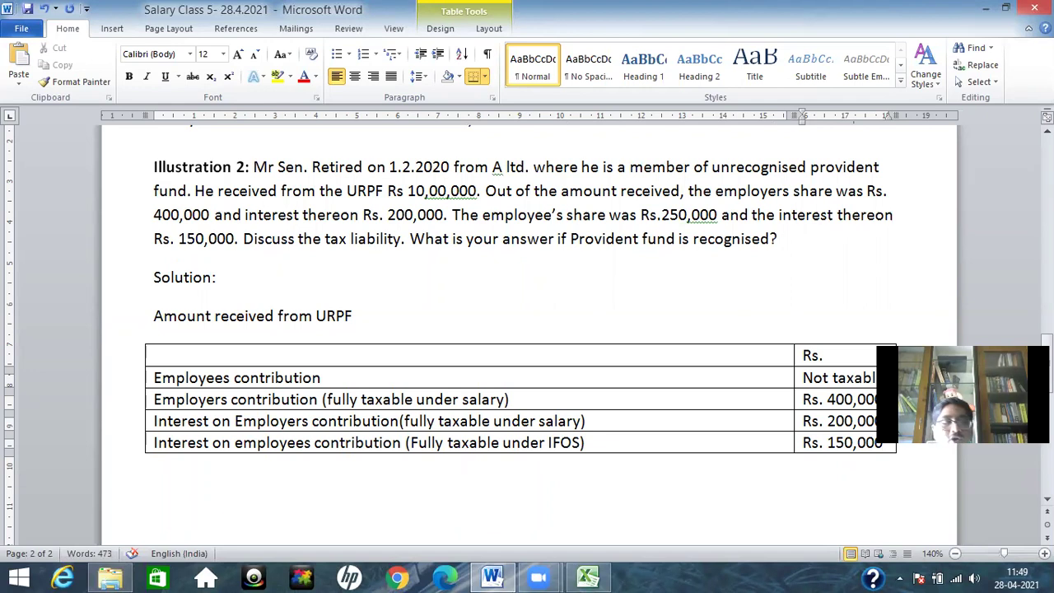
# Add a "Total" row below the employees' interest row, followed by one empty row.
pyautogui.press('Tab')
pyautogui.write('t')
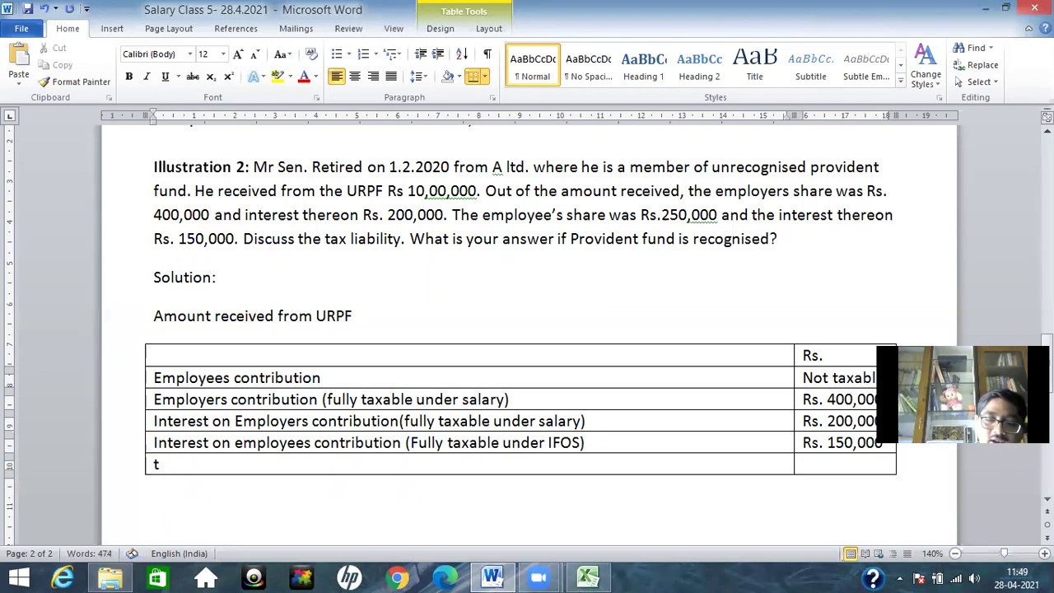
pyautogui.write('otal')
pyautogui.press('Tab')
pyautogui.press('Tab')
# Enter "Rs. 750,000" in the amount column of the "Total" row.
pyautogui.scroll(1, 811, 461)
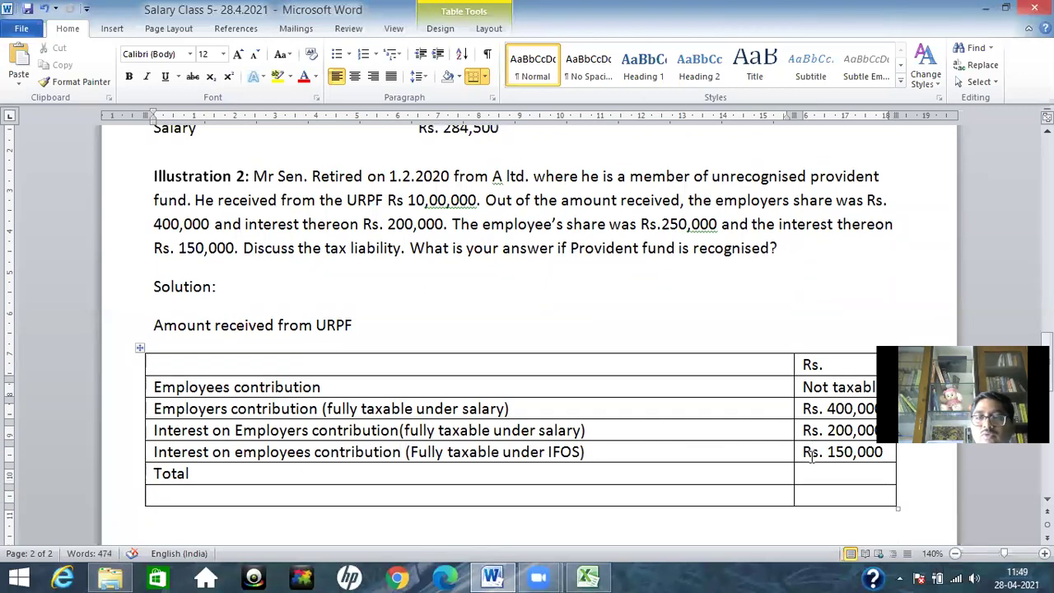
pyautogui.rightClick(811, 476)
pyautogui.click(805, 474)
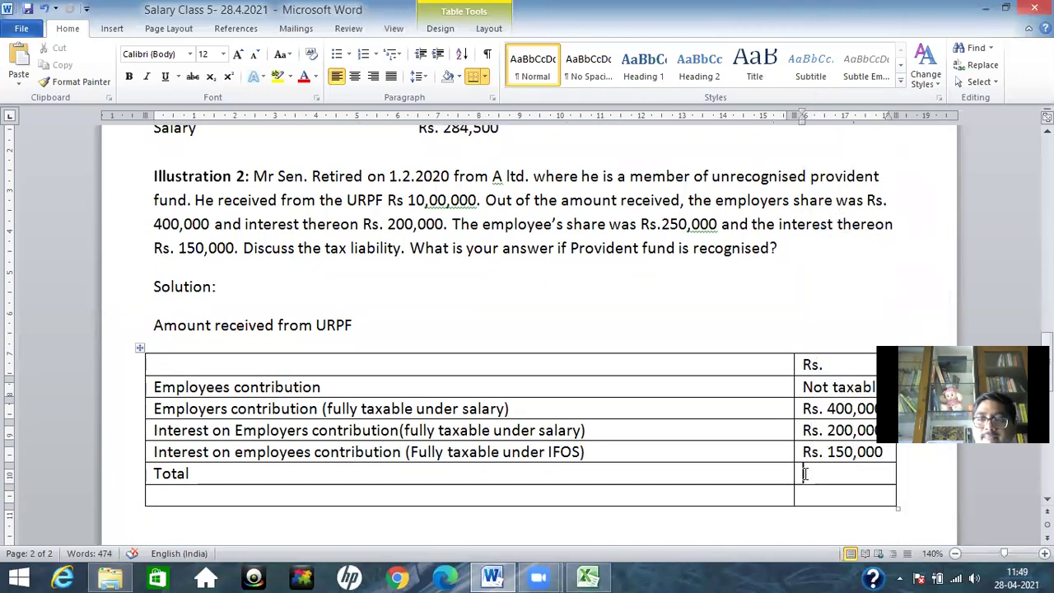
pyautogui.write('Rs.')
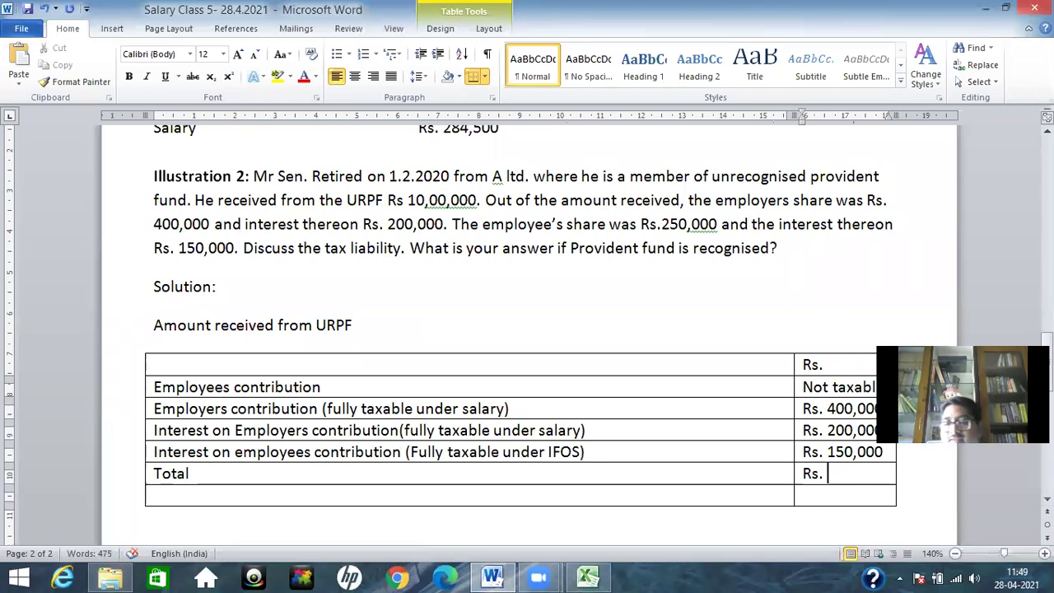
pyautogui.write(' 750,000')
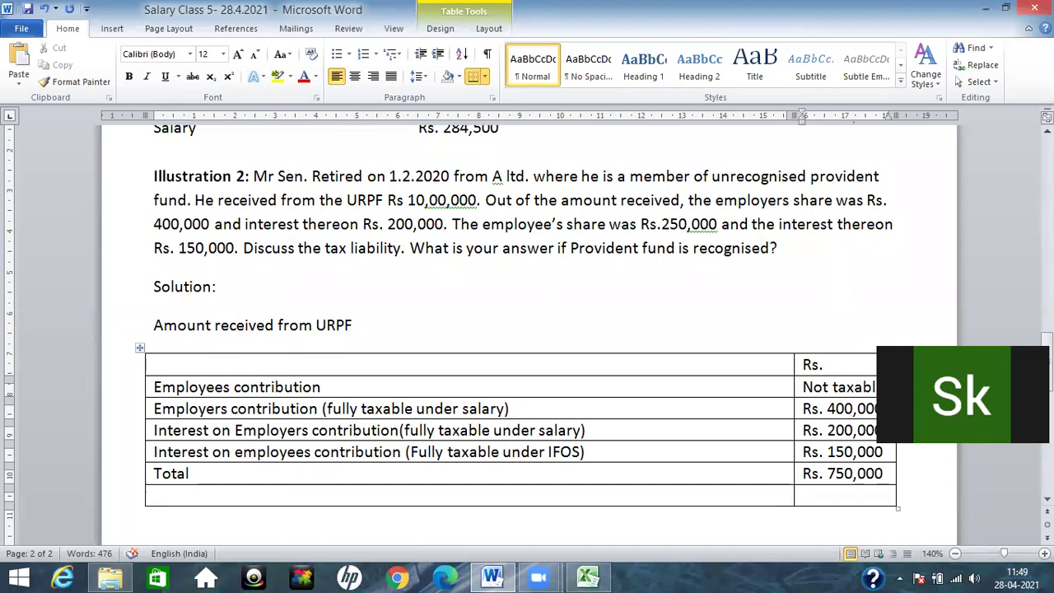
# Delete the entire empty row below the "Total" row of the URPF table.
pyautogui.moveTo(865, 332); pyautogui.dragTo(865, 408)
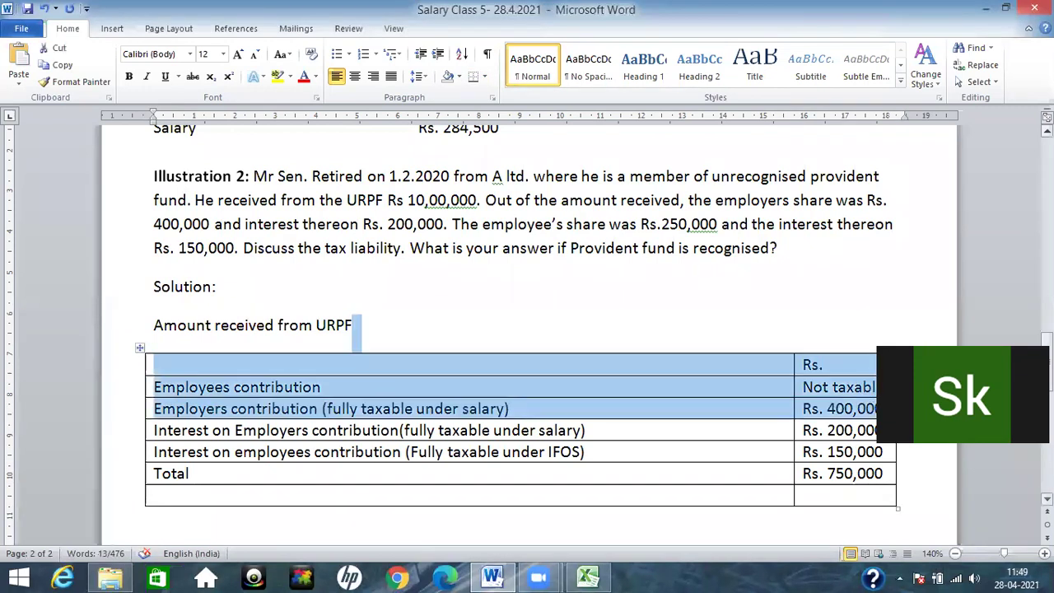
pyautogui.scroll(6, 527, 330)
pyautogui.moveTo(1047, 304); pyautogui.dragTo(1047, 308)
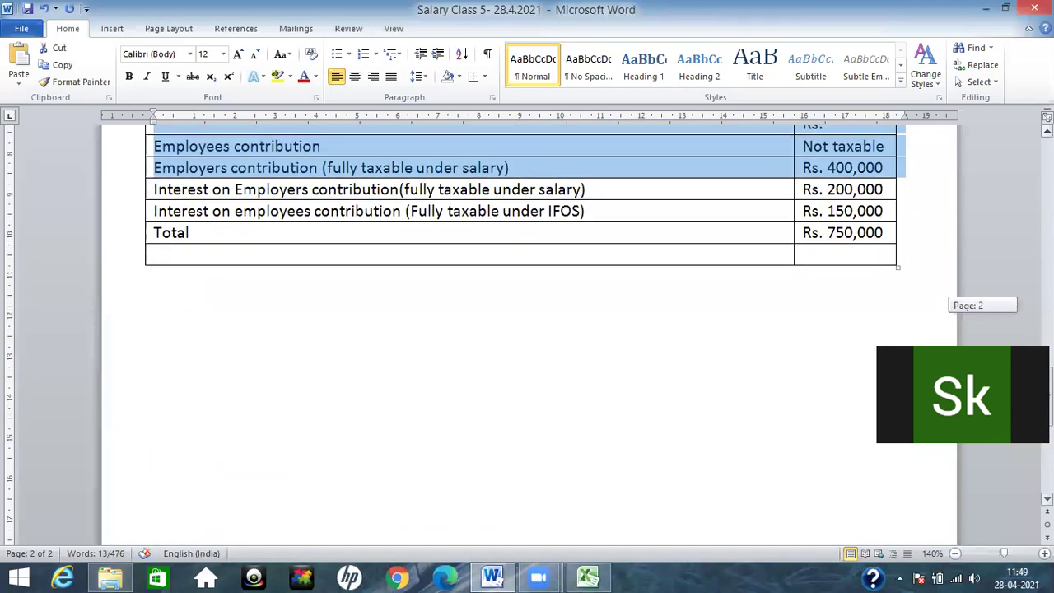
pyautogui.click(175, 297)
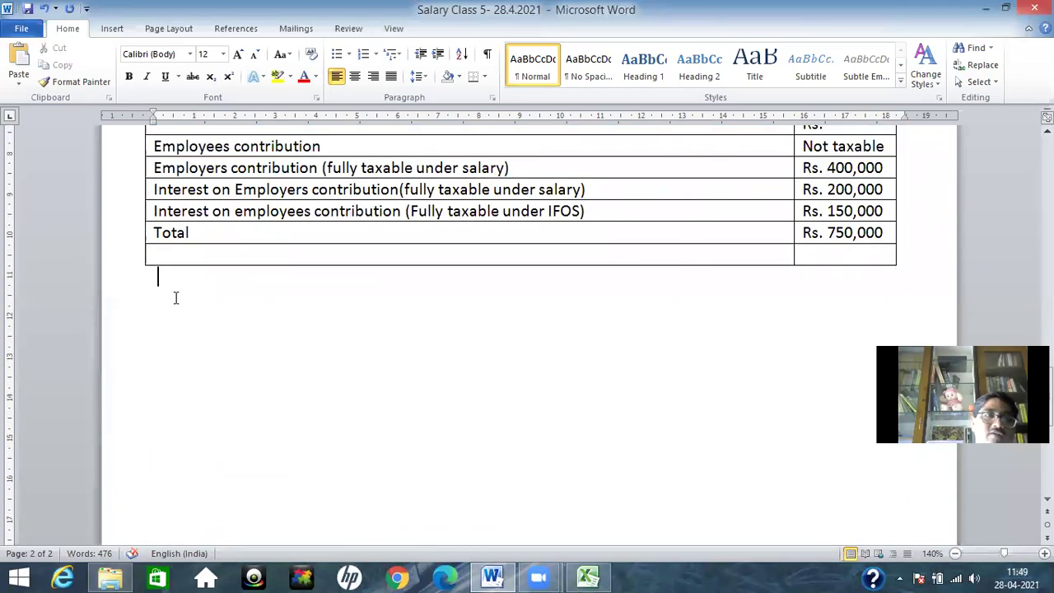
pyautogui.click(269, 250)
pyautogui.rightClick(268, 250)
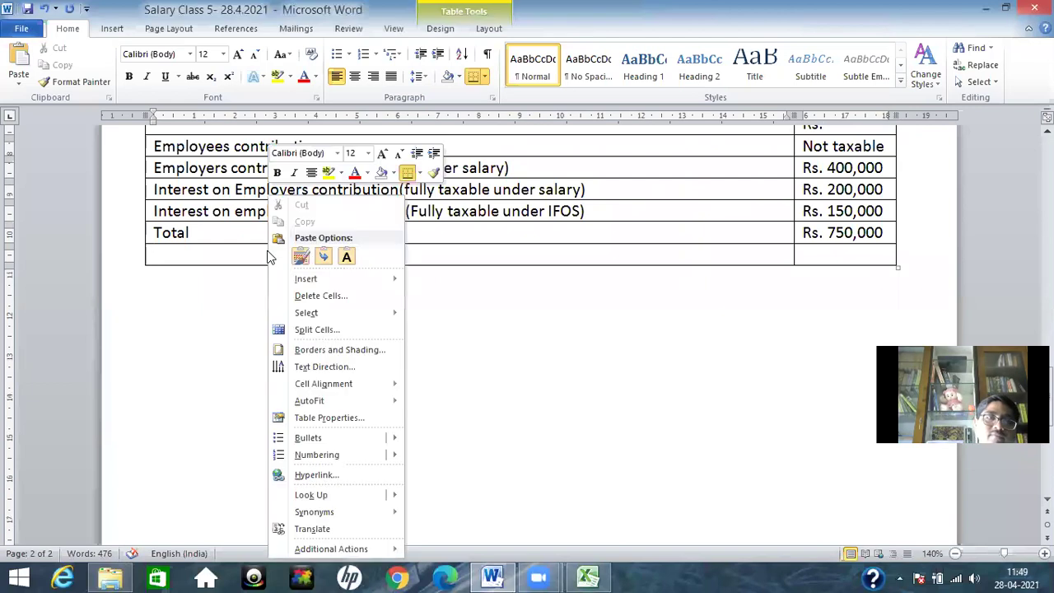
pyautogui.click(321, 297)
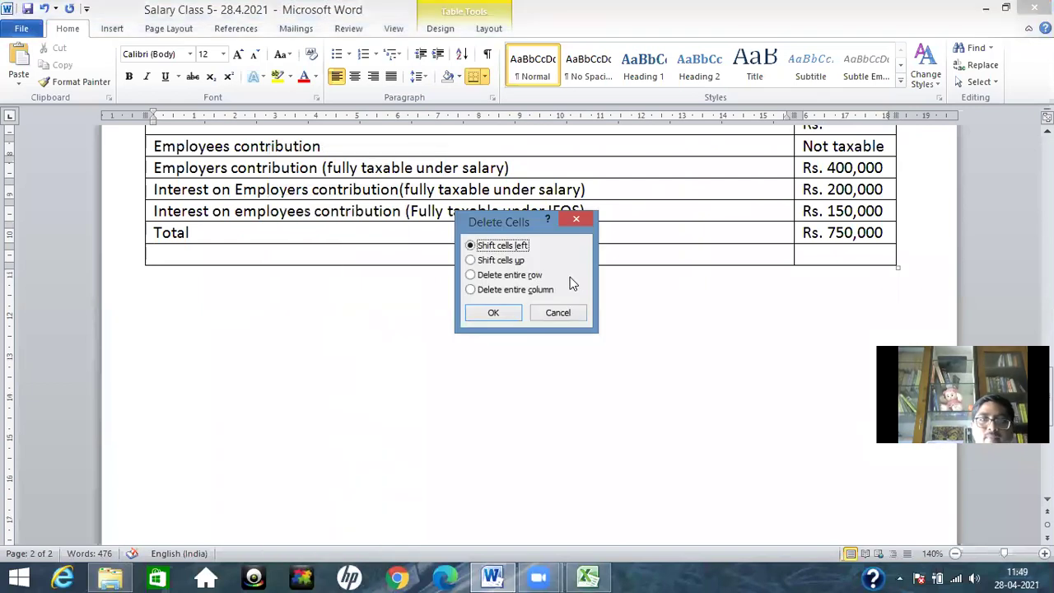
pyautogui.click(516, 277)
pyautogui.click(493, 312)
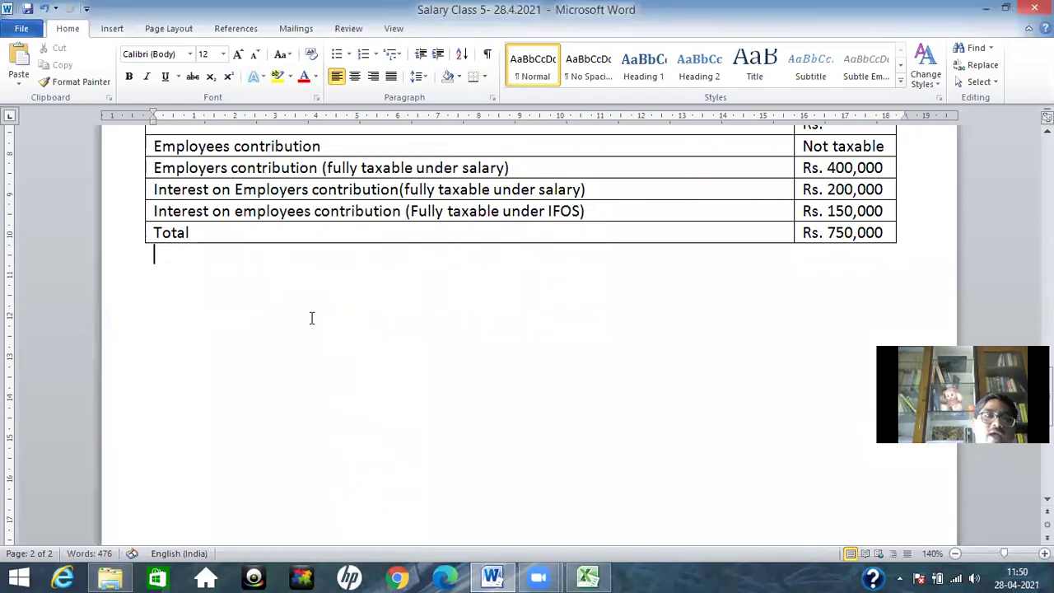
# Write "What is your answer if Provident fund id recognised" on the line directly below the URPF table.
pyautogui.write('What is')
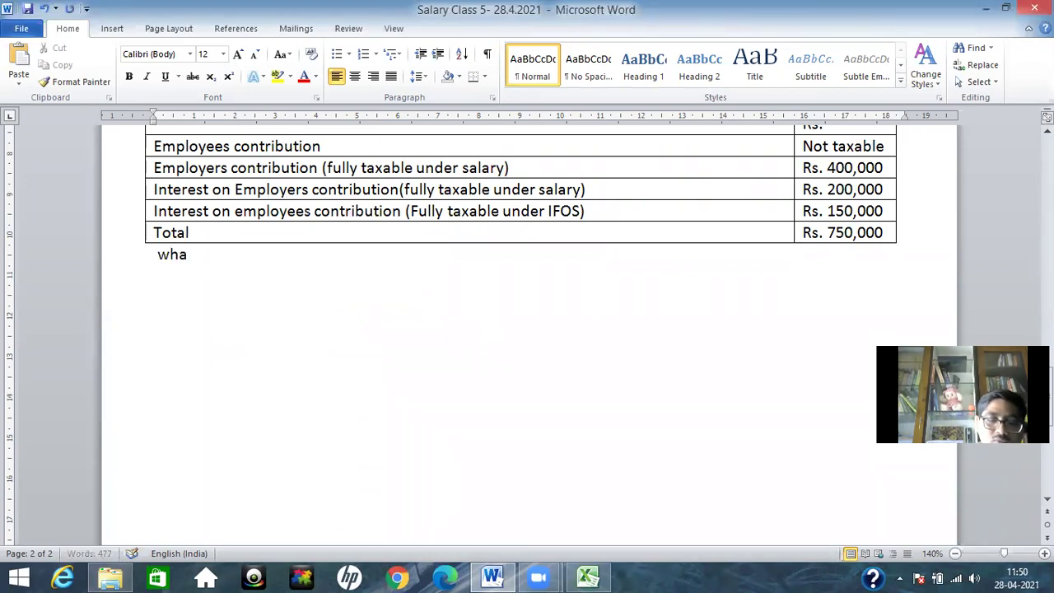
pyautogui.write(' y')
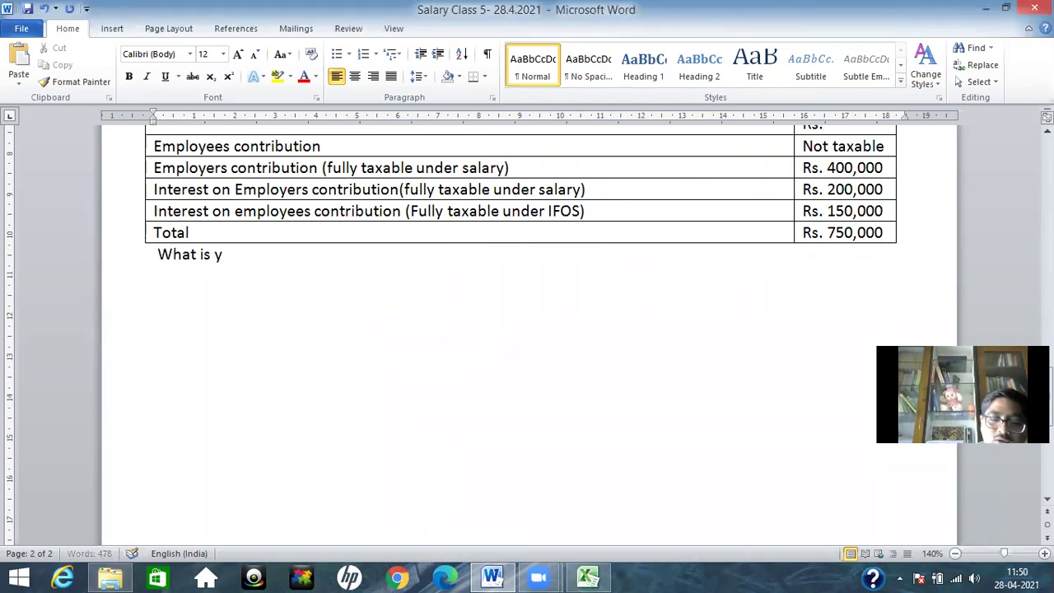
pyautogui.write('our an')
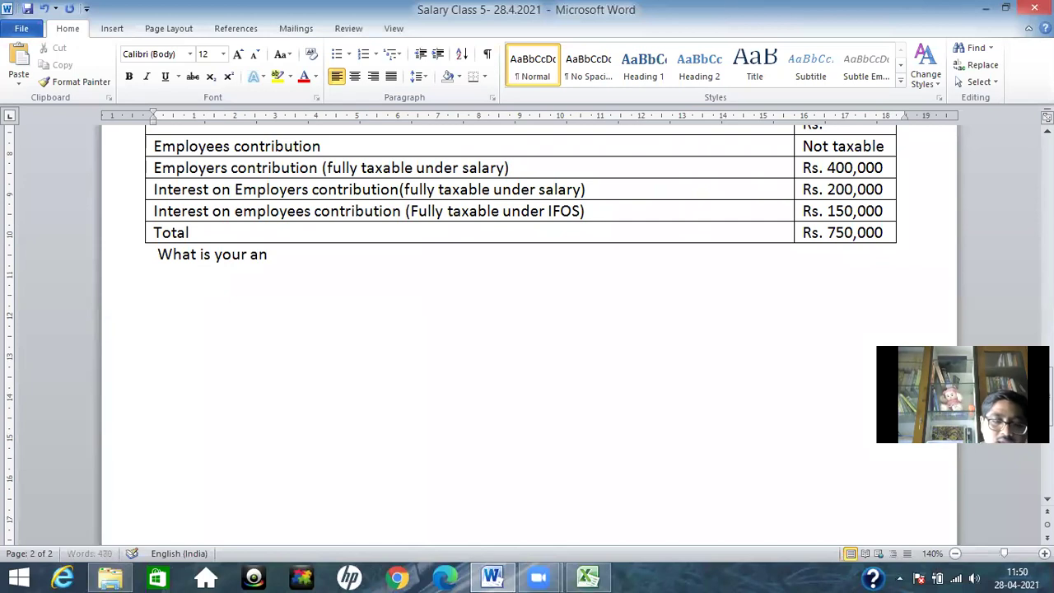
pyautogui.write('swert')
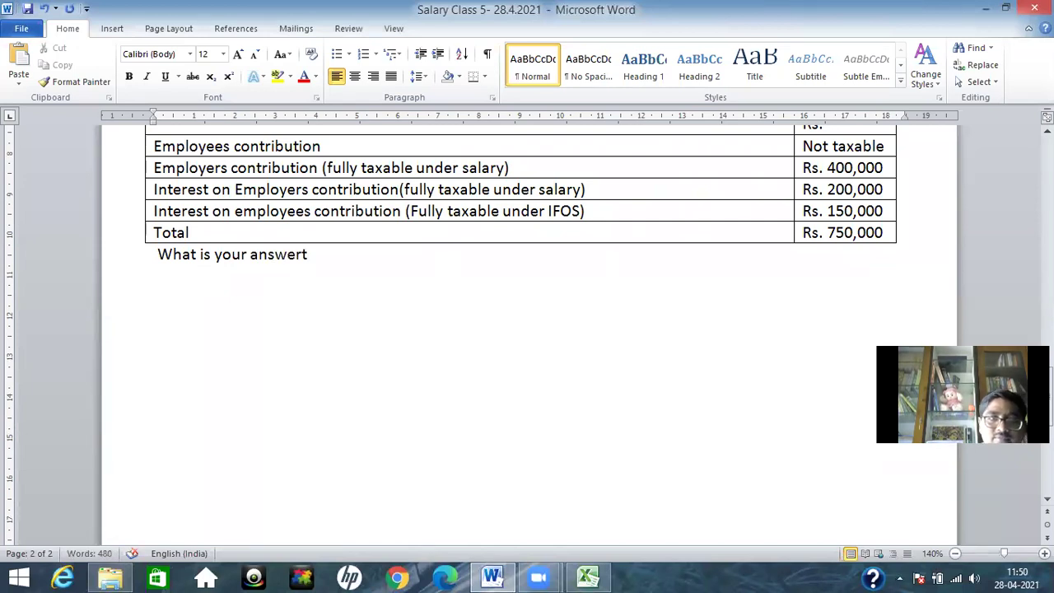
pyautogui.press('BackSpace')
pyautogui.write('if it is')
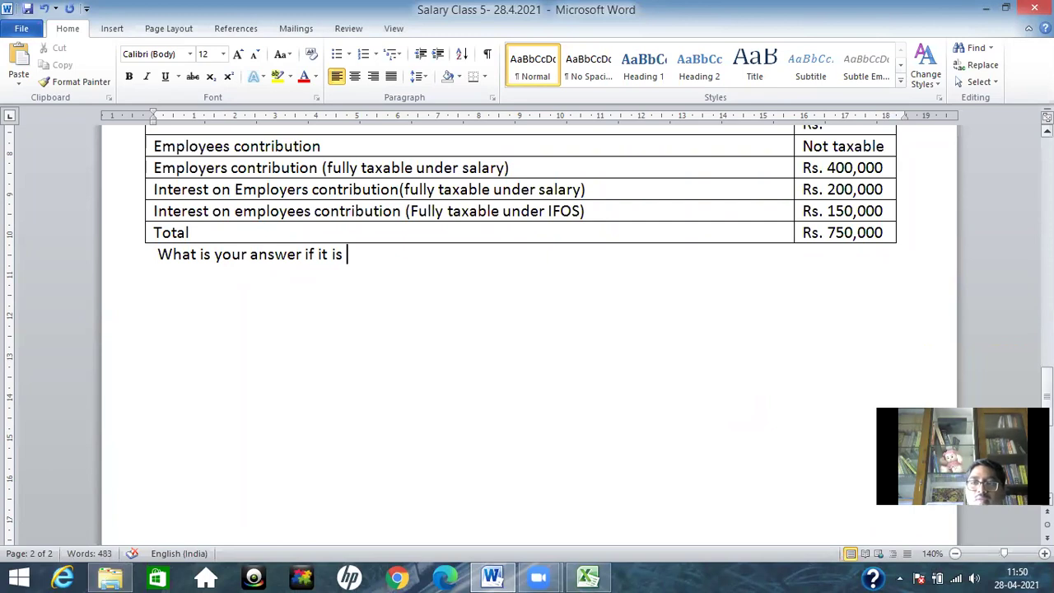
pyautogui.moveTo(1048, 375); pyautogui.dragTo(1048, 350)
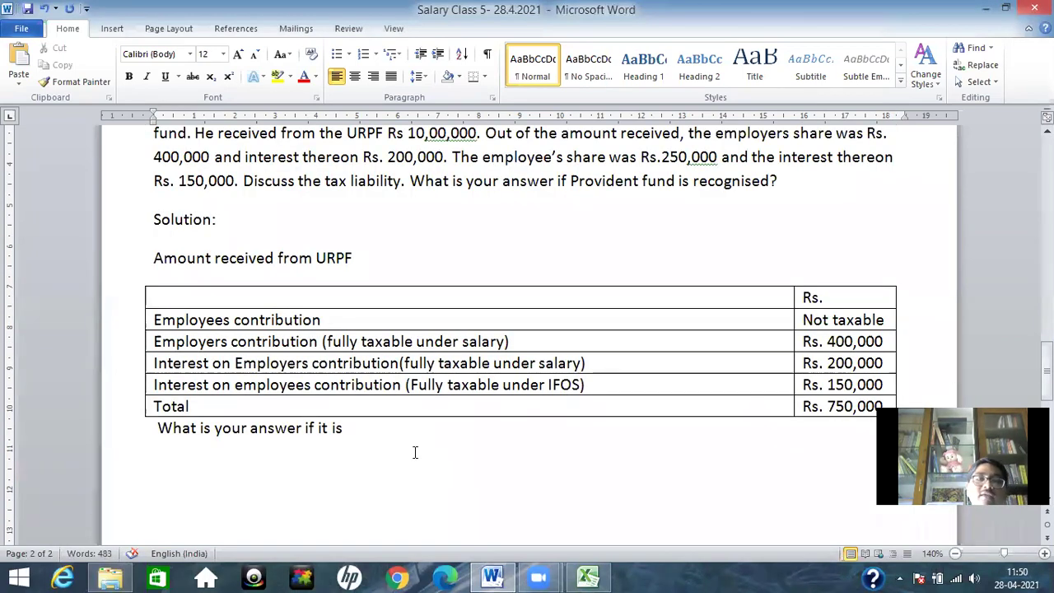
pyautogui.write('rec')
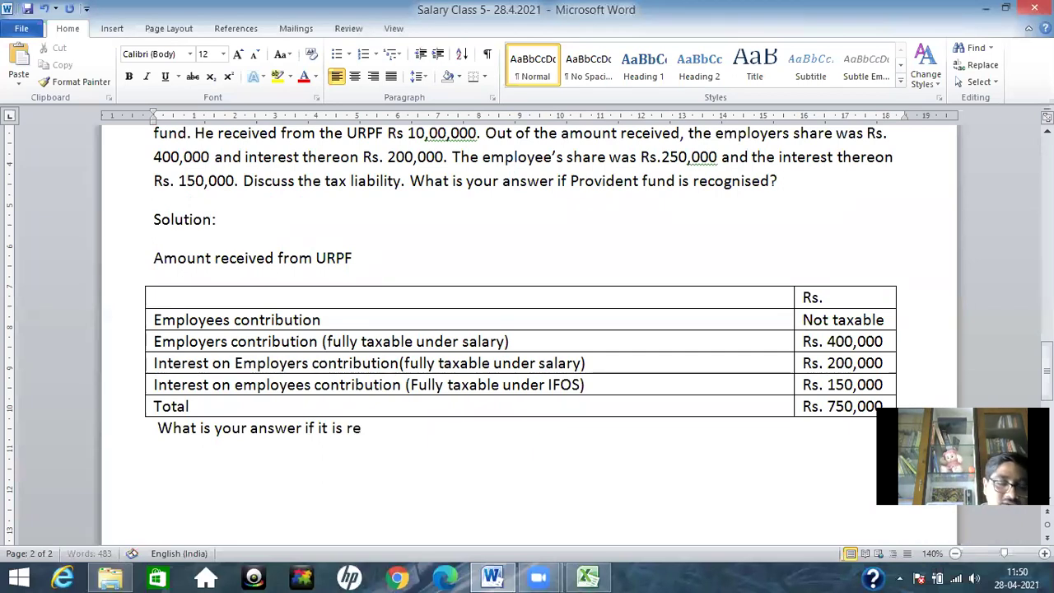
pyautogui.press('BackSpace')
pyautogui.press('BackSpace')
pyautogui.press('BackSpace')
pyautogui.press('BackSpace')
pyautogui.press('BackSpace')
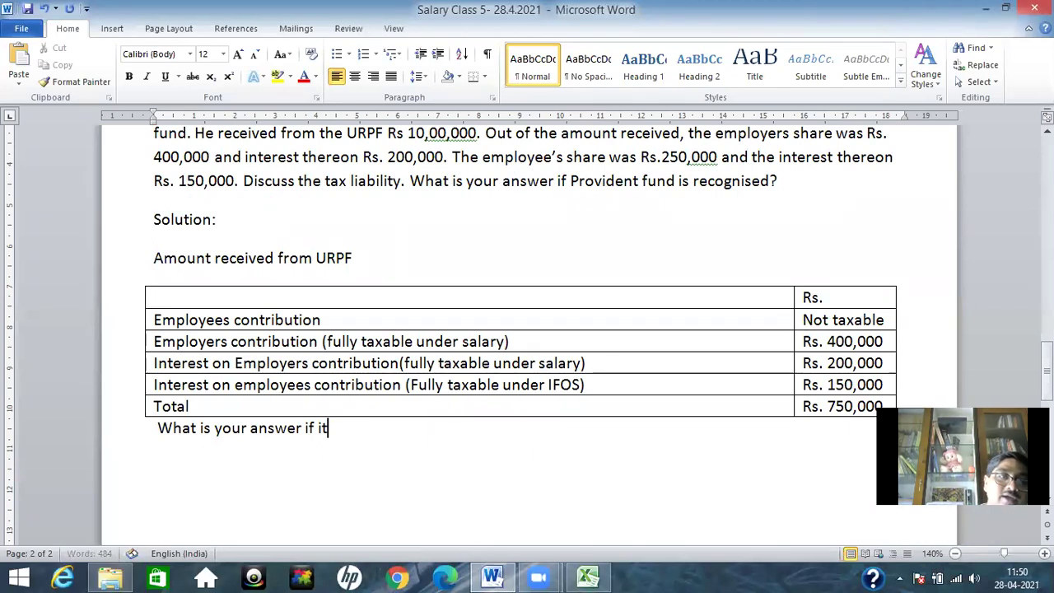
pyautogui.press('BackSpace')
pyautogui.write('P')
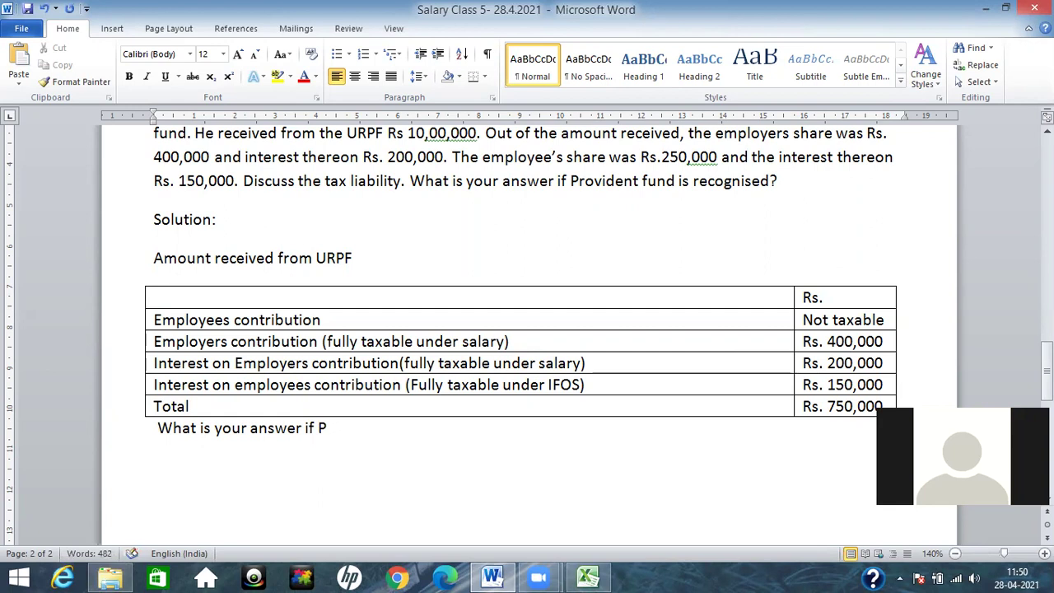
pyautogui.write('rovident fund')
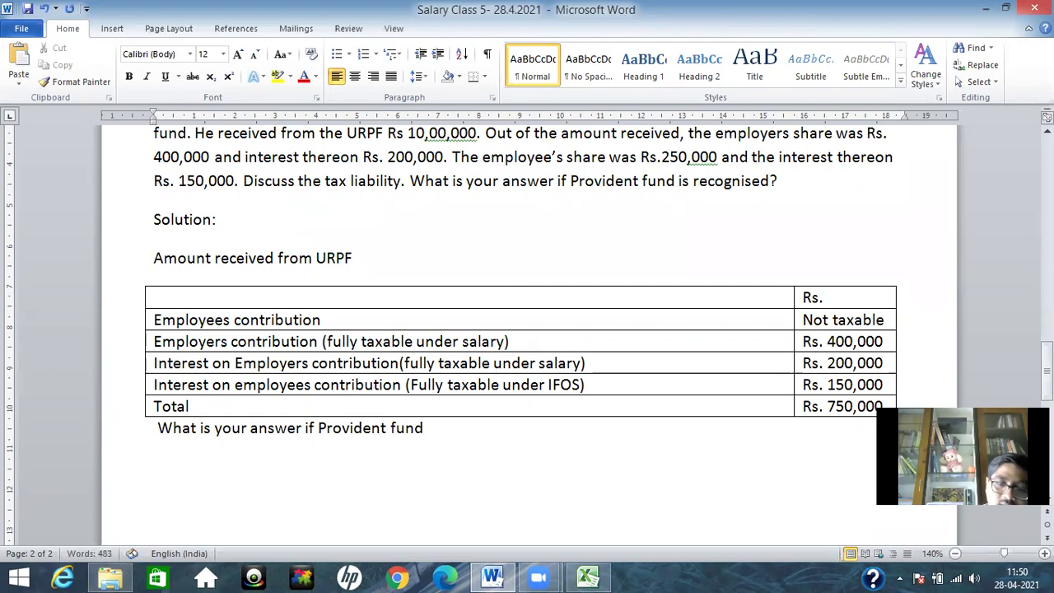
pyautogui.write(' id re')
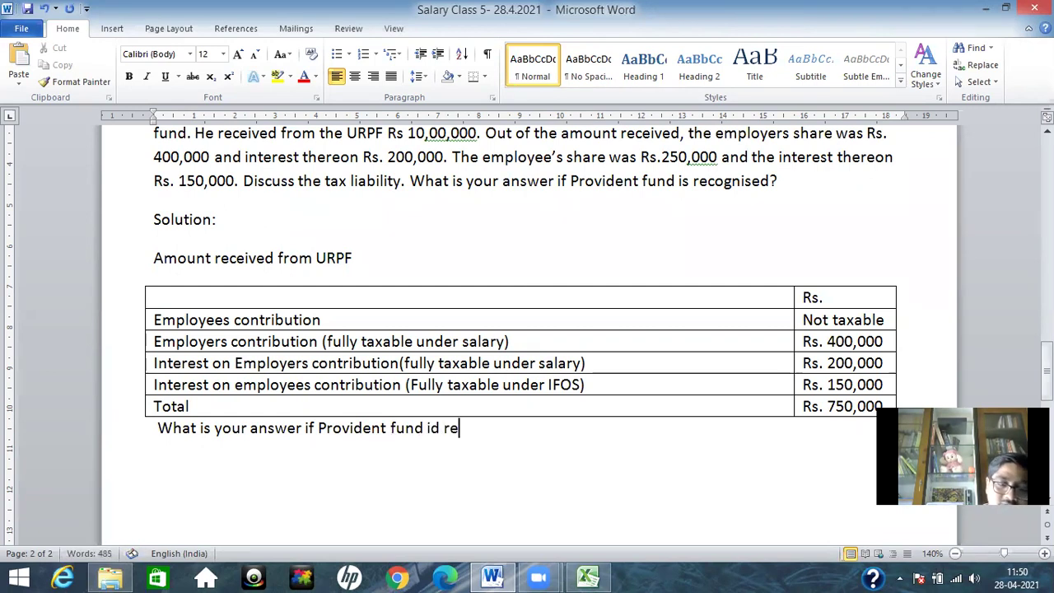
pyautogui.write('cog')
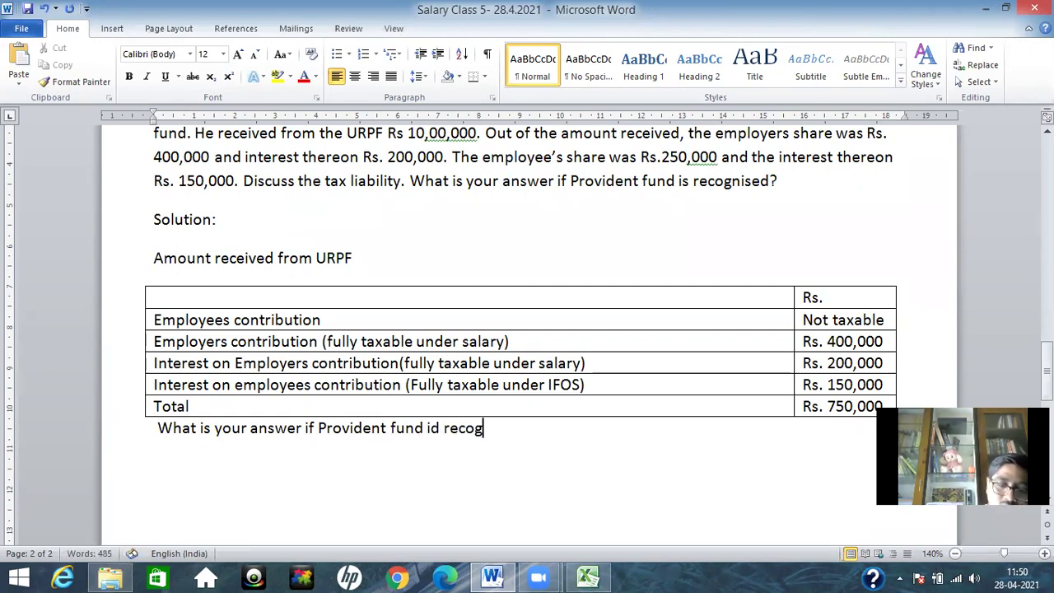
pyautogui.write('nised')
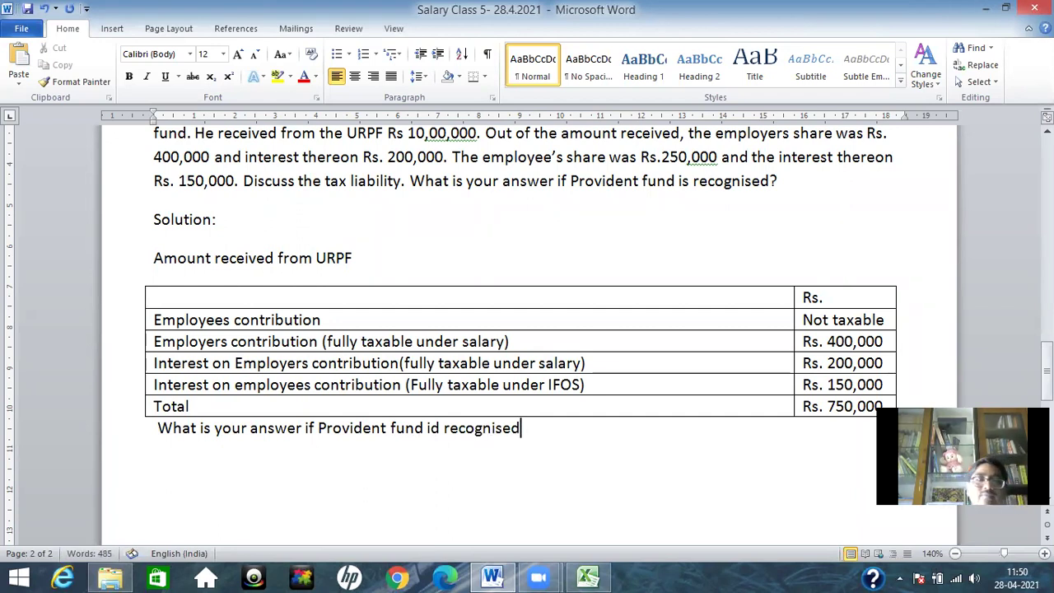
# Copy the whole URPF table and paste it on a new line below the "Provident fund id recognised" question.
pyautogui.click(140, 282)
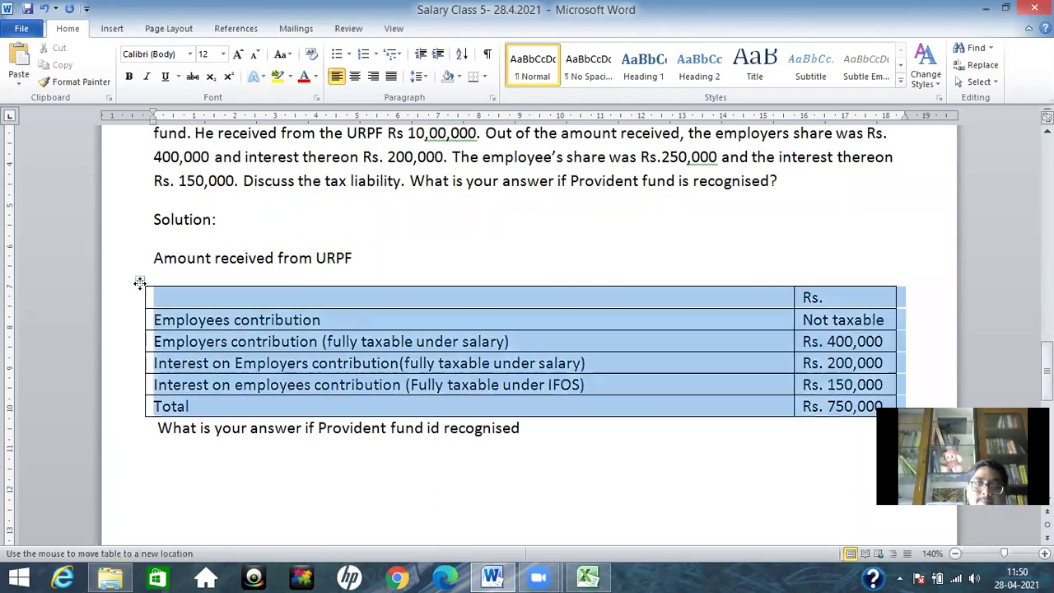
pyautogui.click(175, 450)
pyautogui.click(551, 436)
pyautogui.press('Return')
pyautogui.hotkey('ctrl', 'v')
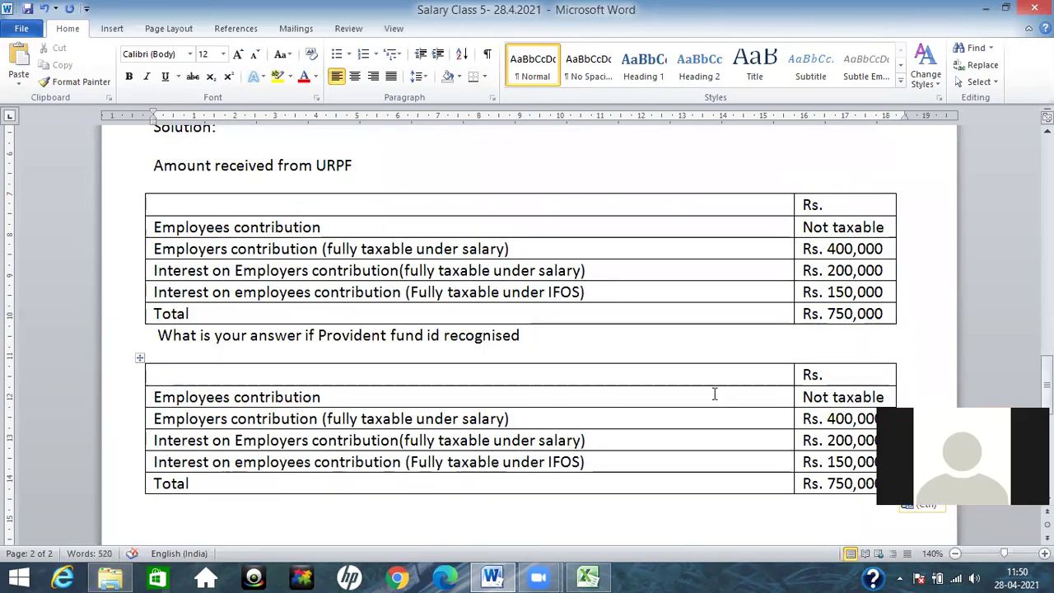
# In the copied table, replace the employers' contribution and both interest amounts with "Not taxable" and set the Total to 0.
pyautogui.click(795, 403)
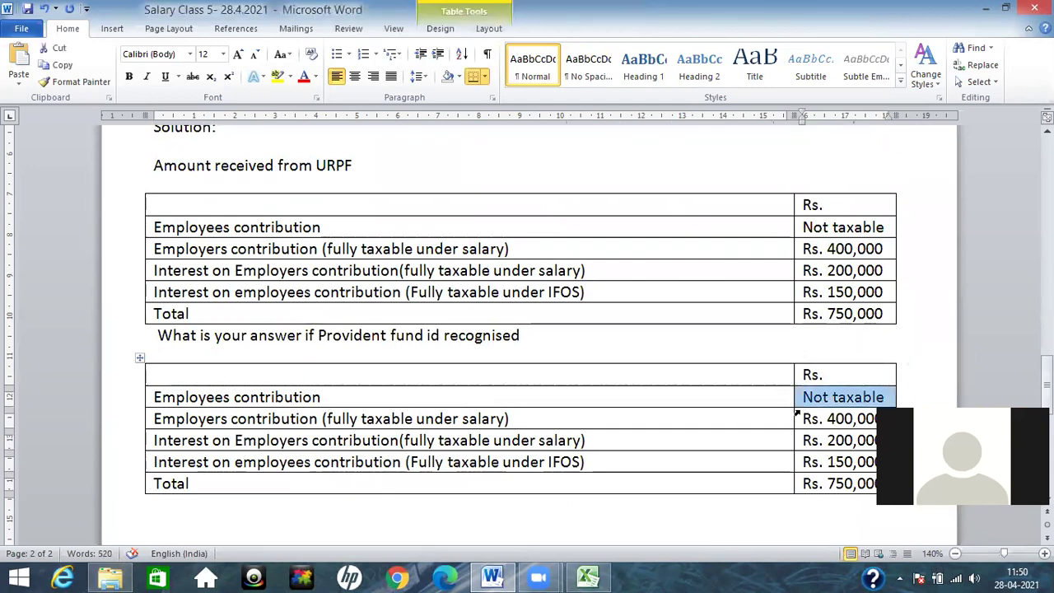
pyautogui.moveTo(796, 418); pyautogui.dragTo(822, 468)
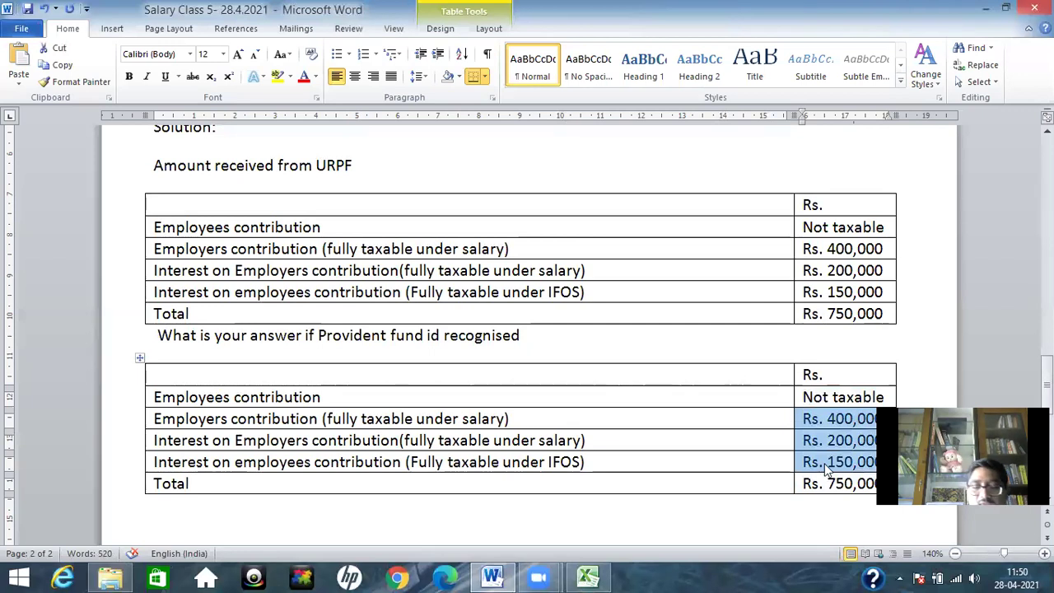
pyautogui.write('Not taxable Not taxable Not taxable')
pyautogui.moveTo(874, 485); pyautogui.dragTo(800, 484)
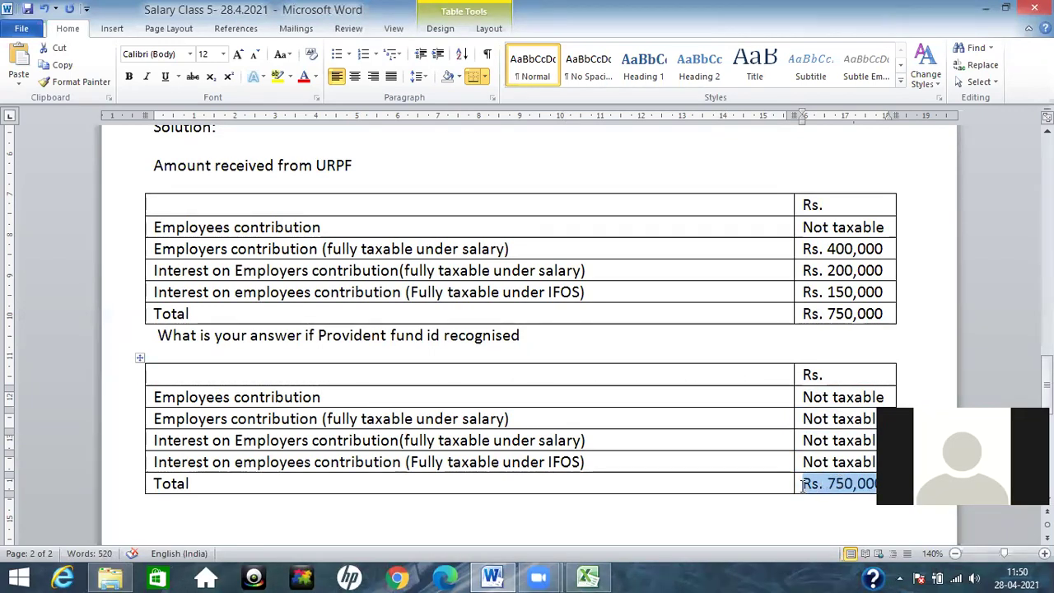
pyautogui.write('0')
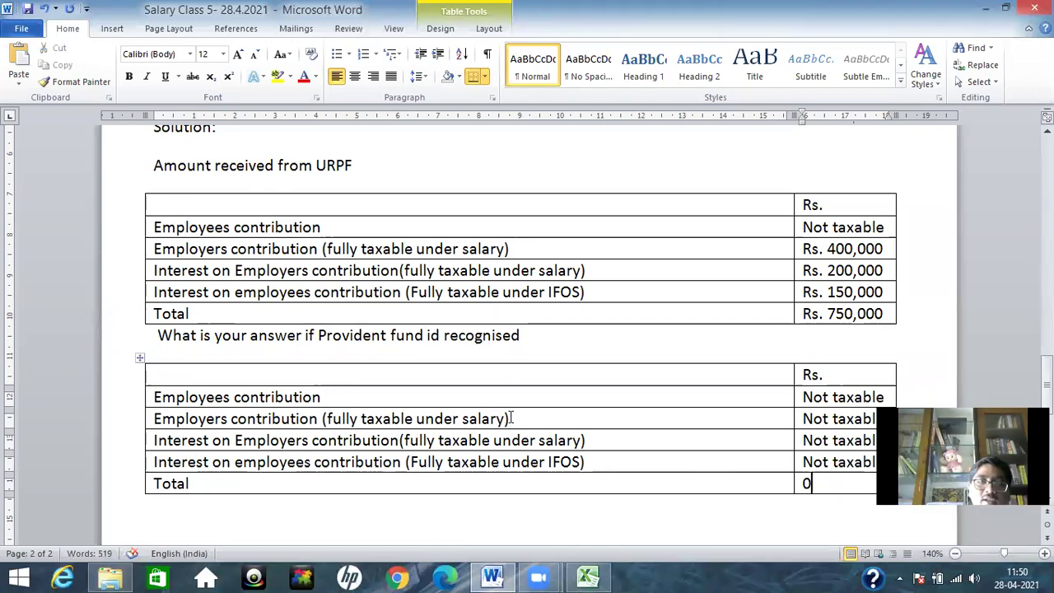
# Remove the bracketed tax-treatment notes from the employers' contribution and both interest labels in the copied table.
pyautogui.moveTo(509, 419); pyautogui.dragTo(322, 414)
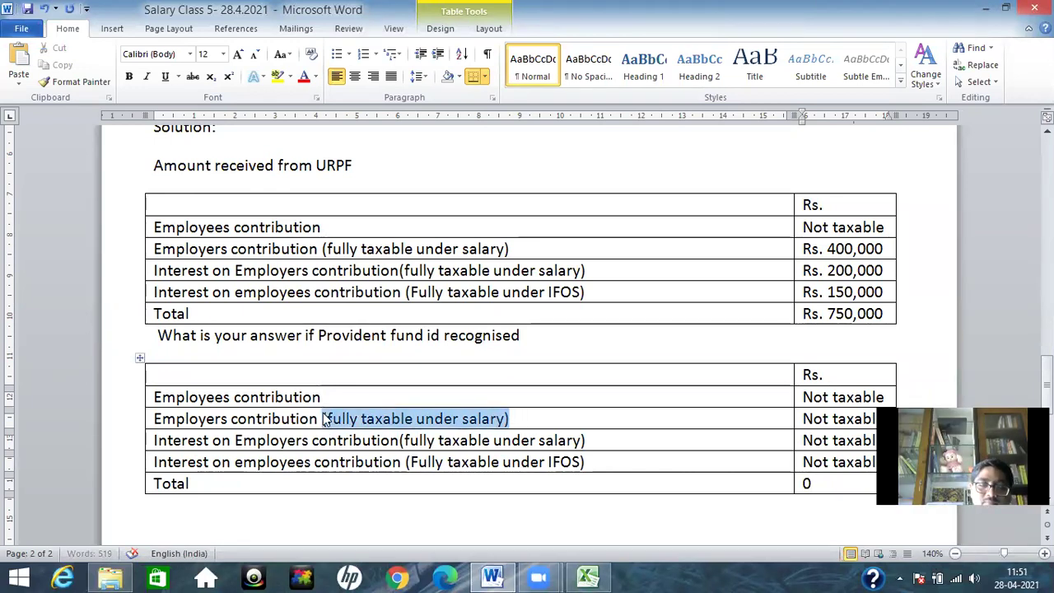
pyautogui.press('Delete')
pyautogui.moveTo(592, 441); pyautogui.dragTo(401, 443)
pyautogui.press('Delete')
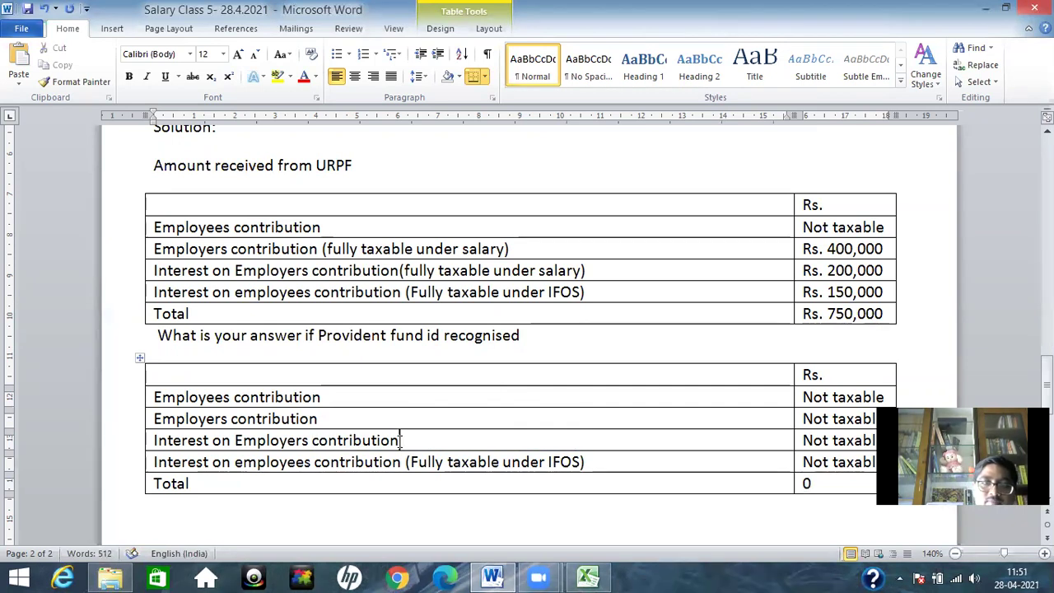
pyautogui.moveTo(591, 468); pyautogui.dragTo(406, 462)
pyautogui.press('Delete')
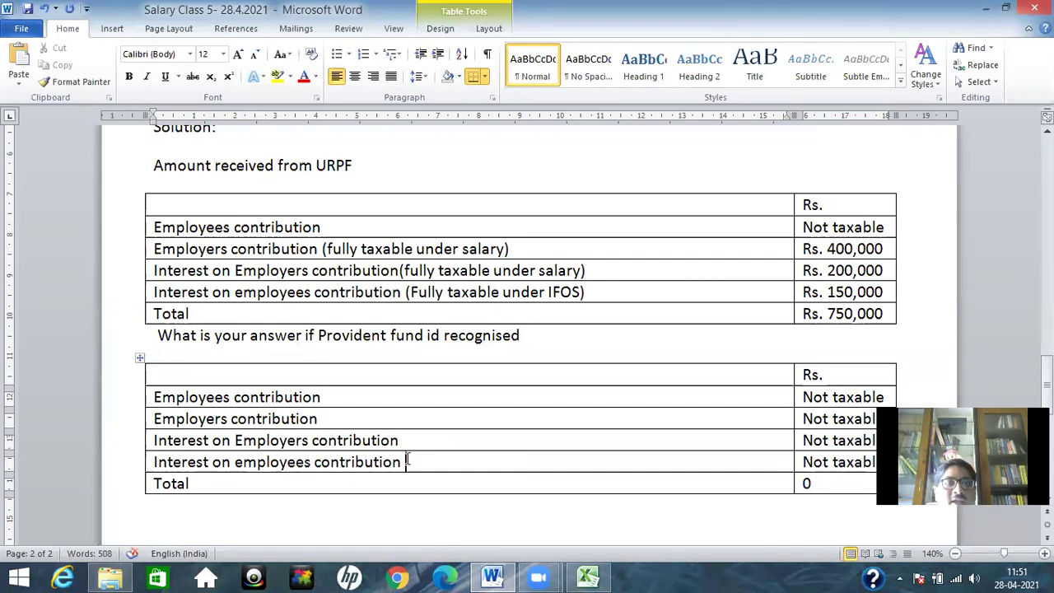
# Append "(RPF)" to the end of the question line above the copied table.
pyautogui.click(544, 333)
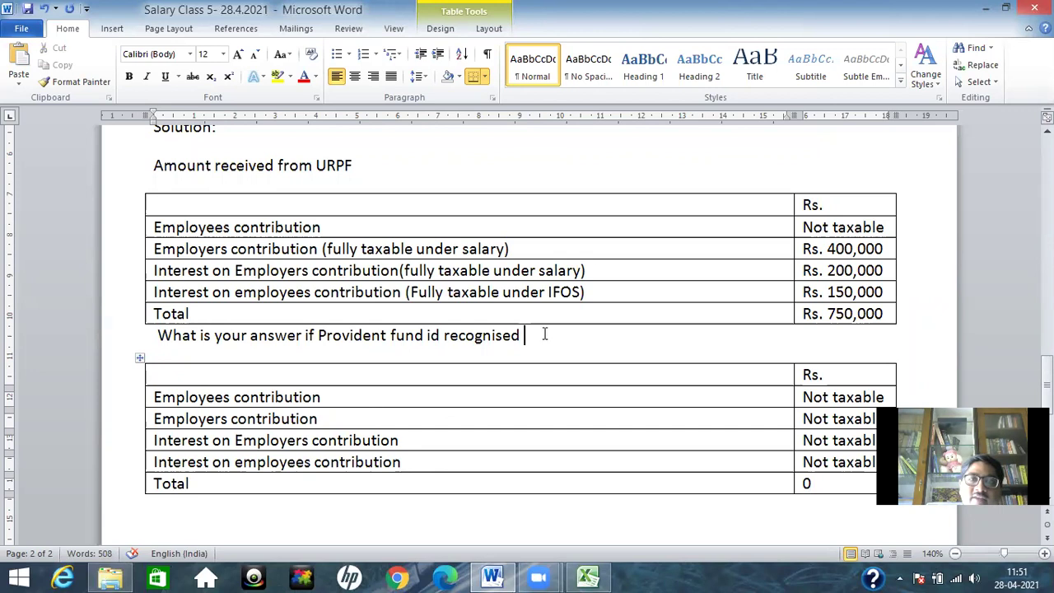
pyautogui.write('(RPF')
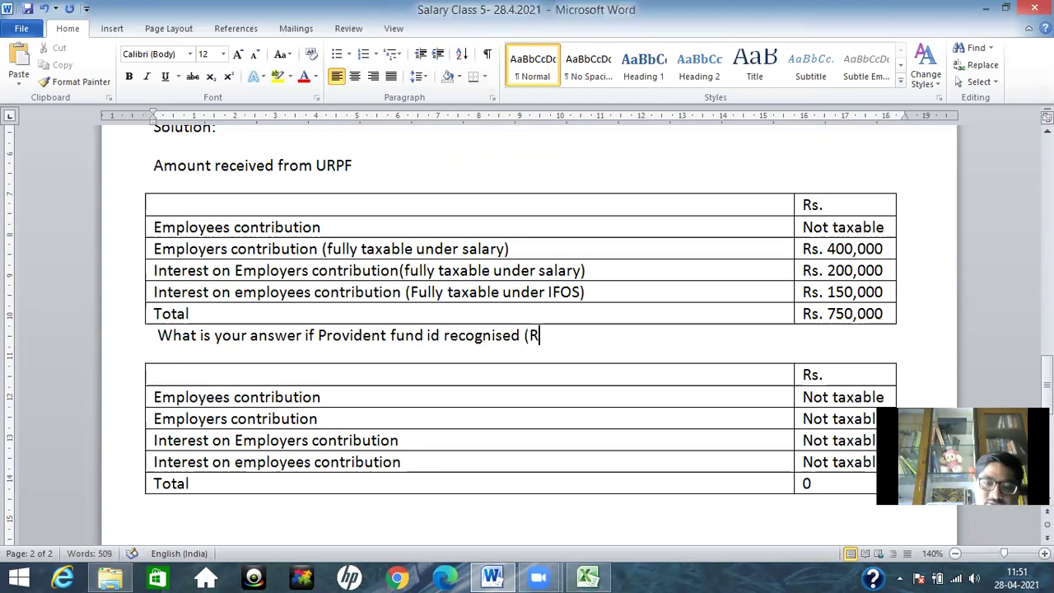
pyautogui.write(')')
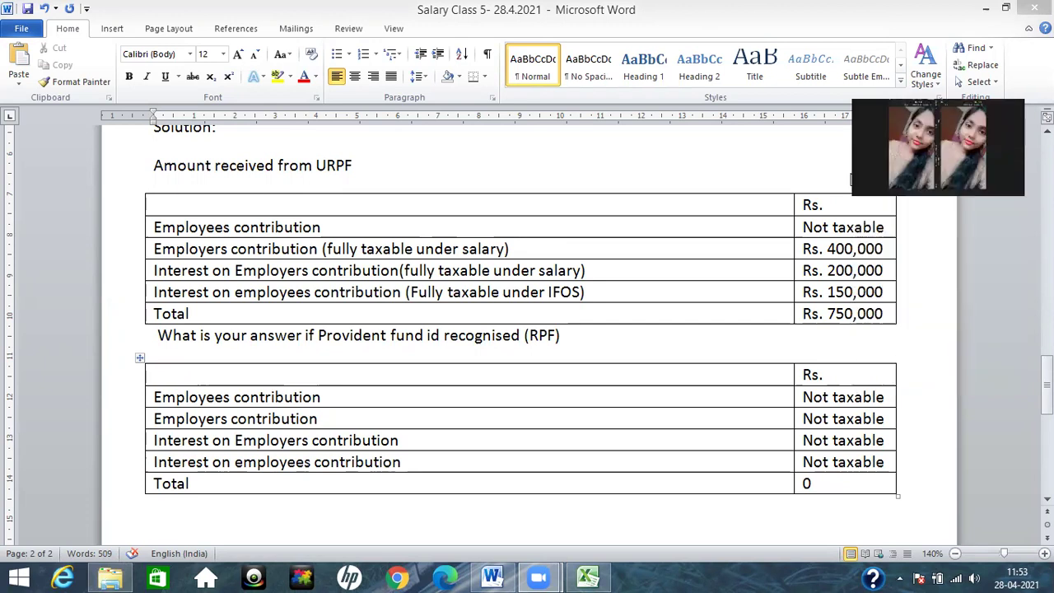
# Switch to the REGISTER workbook in Excel and open the SEM 4 attendance sheet.
pyautogui.moveTo(851, 179); pyautogui.dragTo(826, 80)
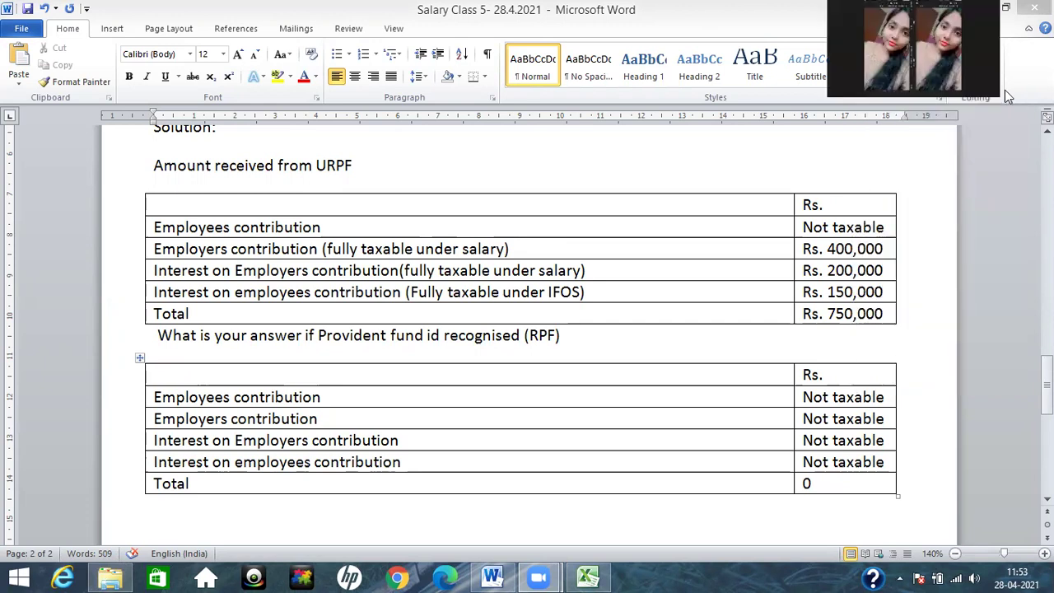
pyautogui.scroll(1, 636, 321)
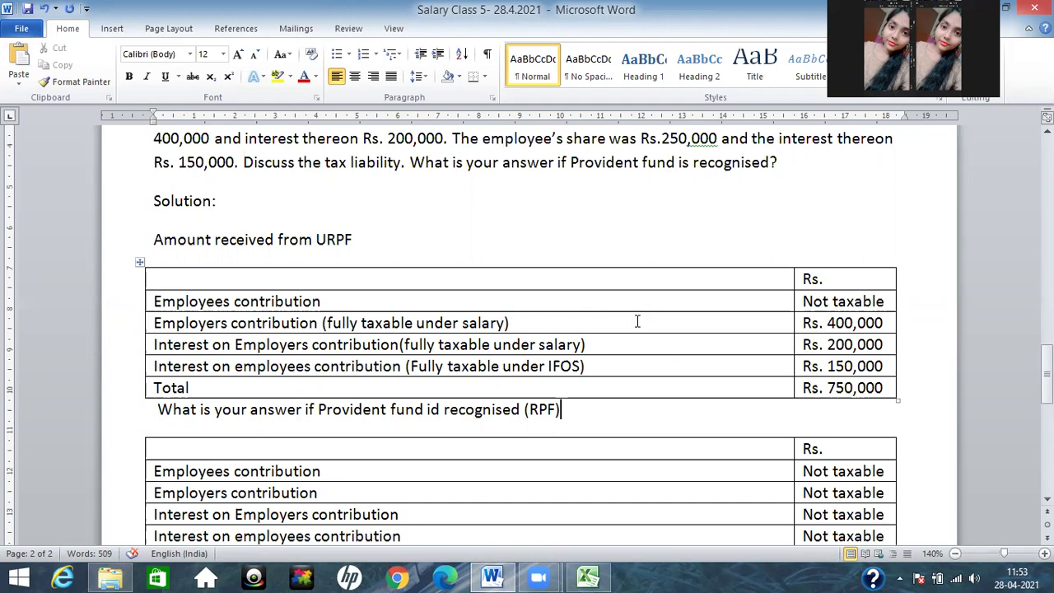
pyautogui.click(588, 577)
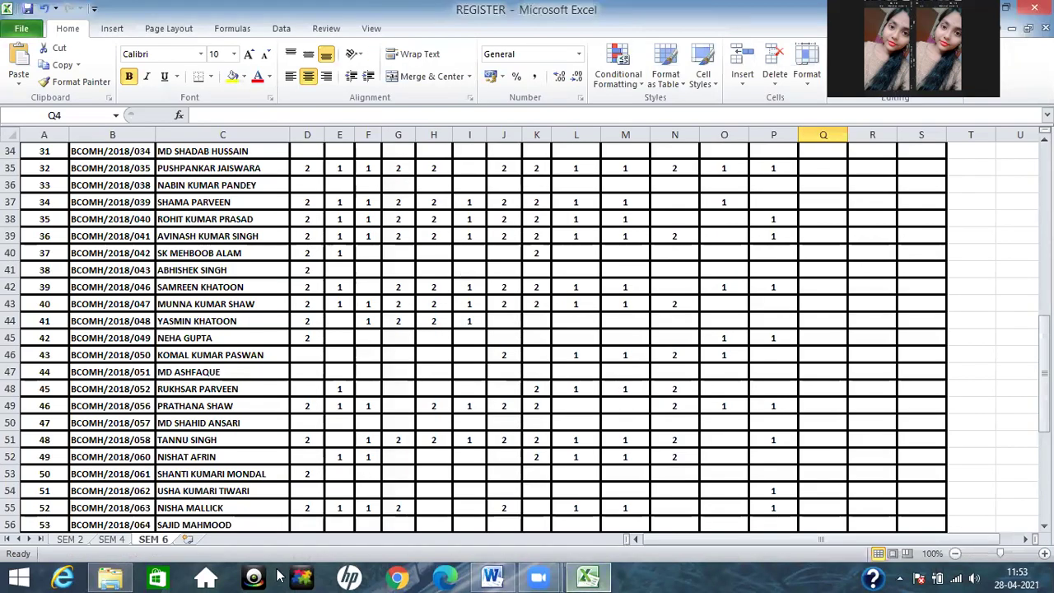
pyautogui.click(109, 541)
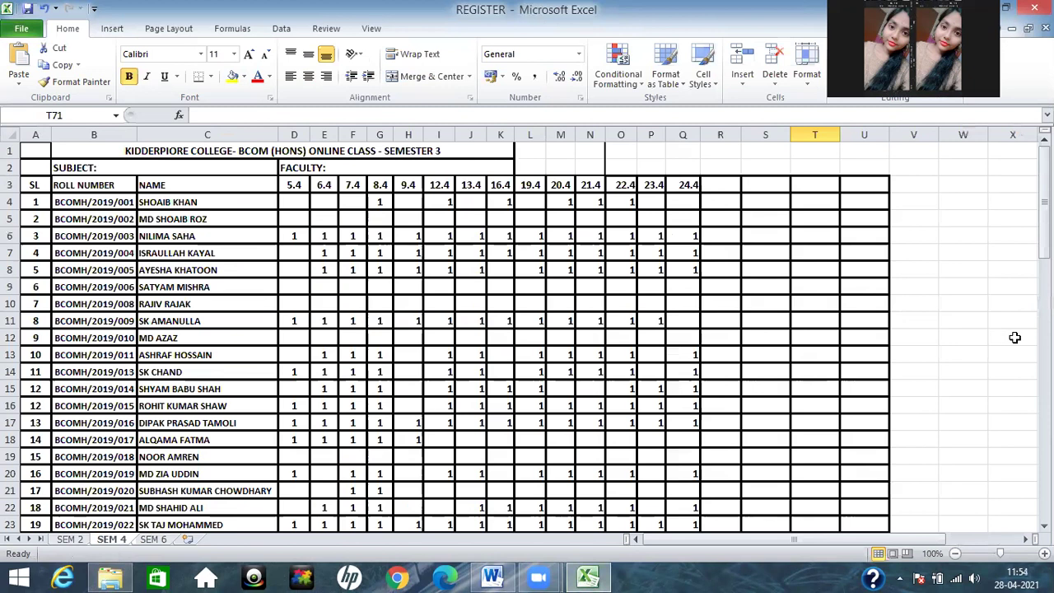
# Add the date headers 27.4 in cell R3 and 28.4 in cell S3 of the attendance table.
pyautogui.click(722, 186)
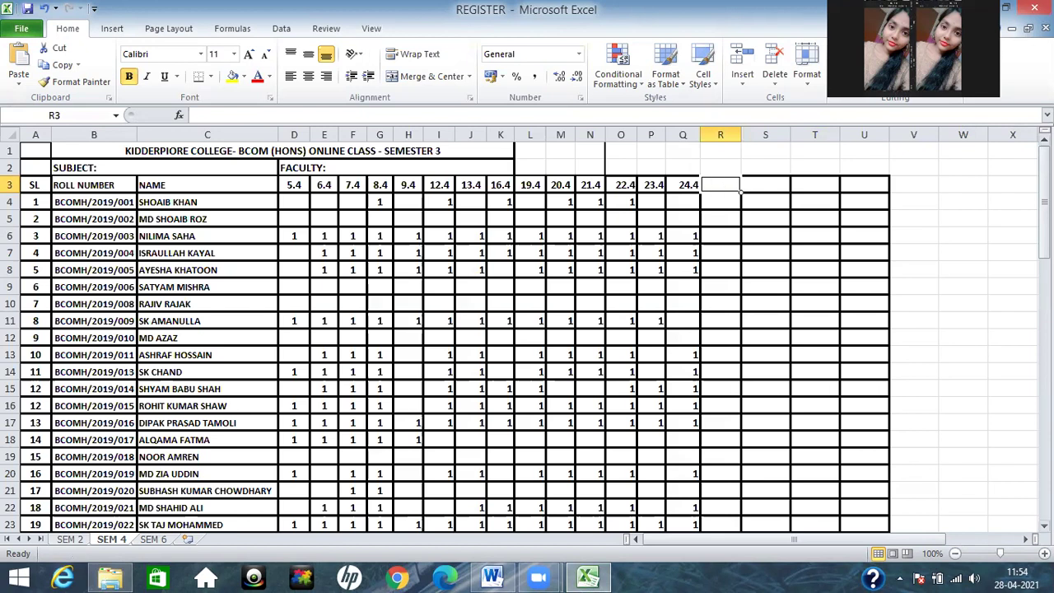
pyautogui.moveTo(1044, 169); pyautogui.dragTo(1018, 149)
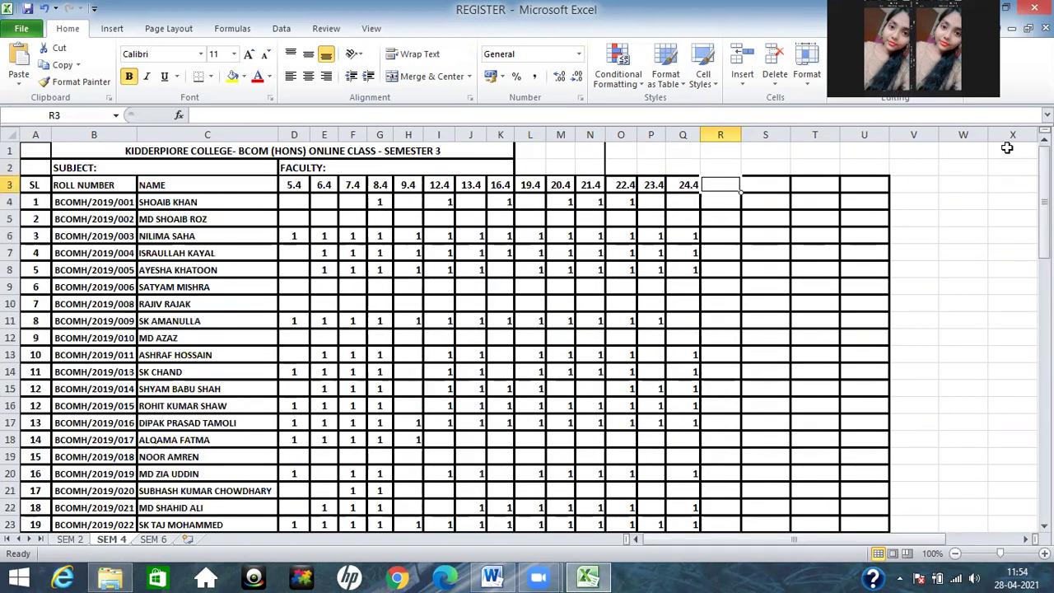
pyautogui.click(749, 186)
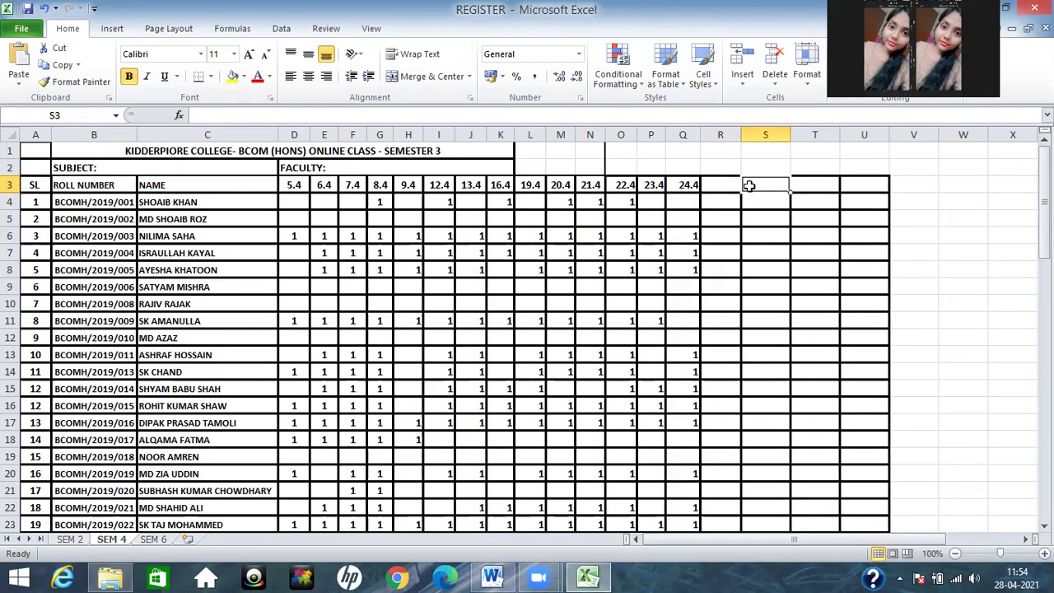
pyautogui.write('28.4')
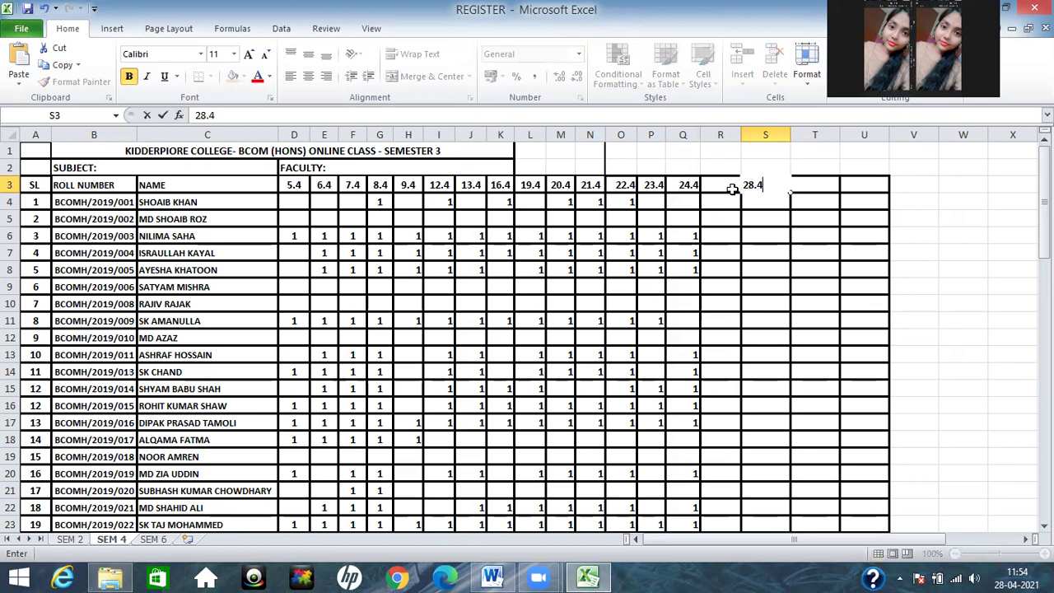
pyautogui.click(724, 185)
pyautogui.write('27.4')
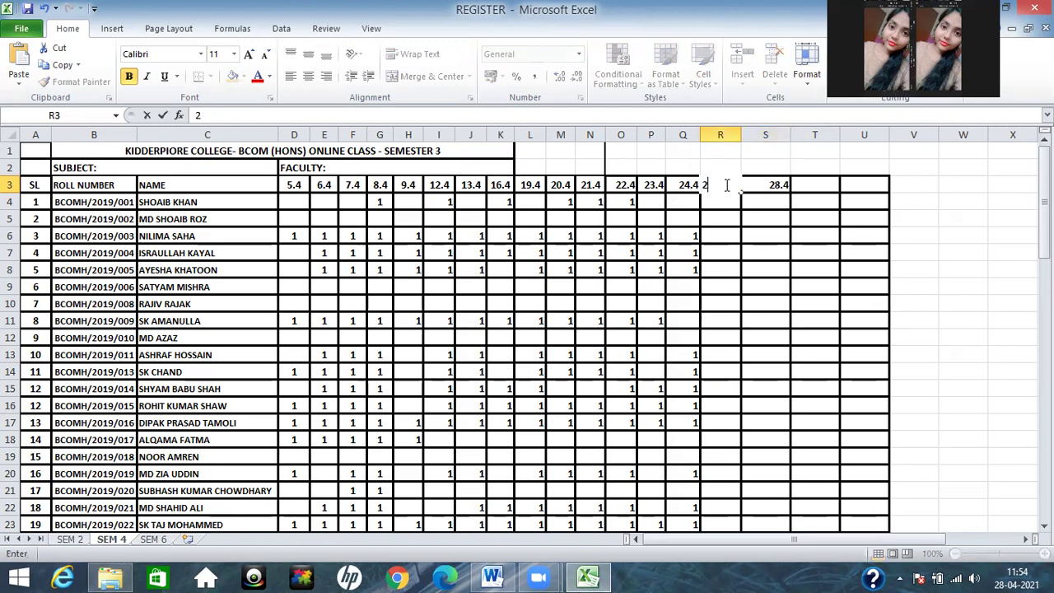
# Mark the students in rows 6, 7 and 8 present with 1 in the 28.4 column.
pyautogui.click(766, 204)
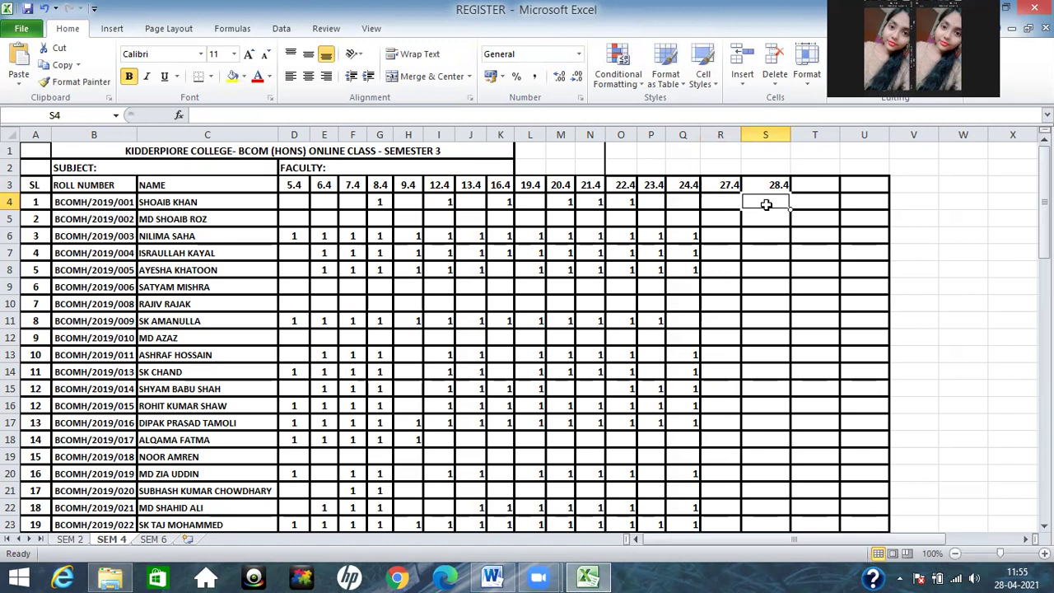
pyautogui.press('Down')
pyautogui.press('Down')
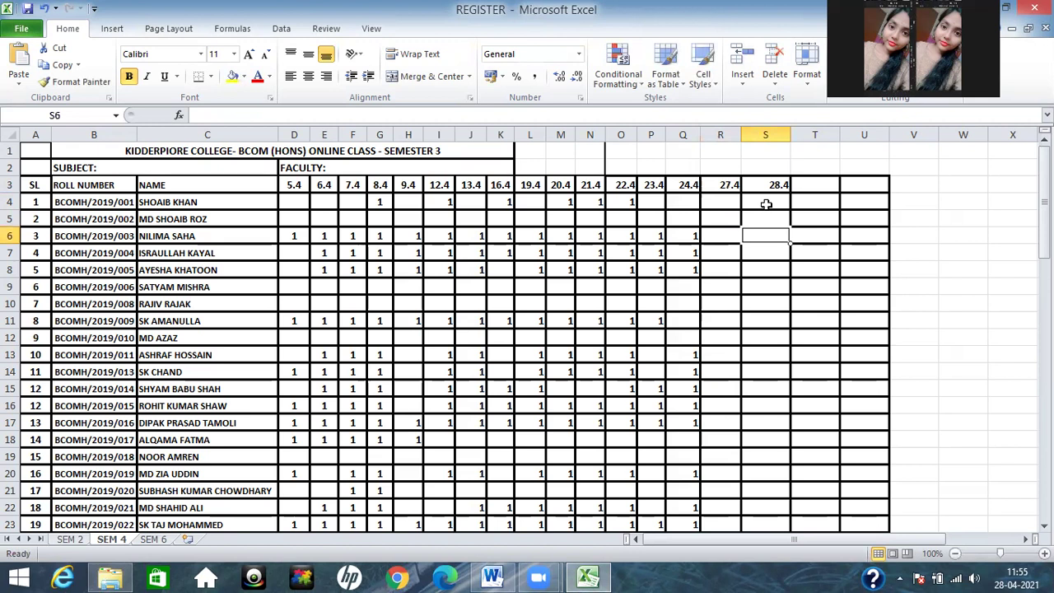
pyautogui.write('1')
pyautogui.press('Return')
pyautogui.write('1')
pyautogui.press('Return')
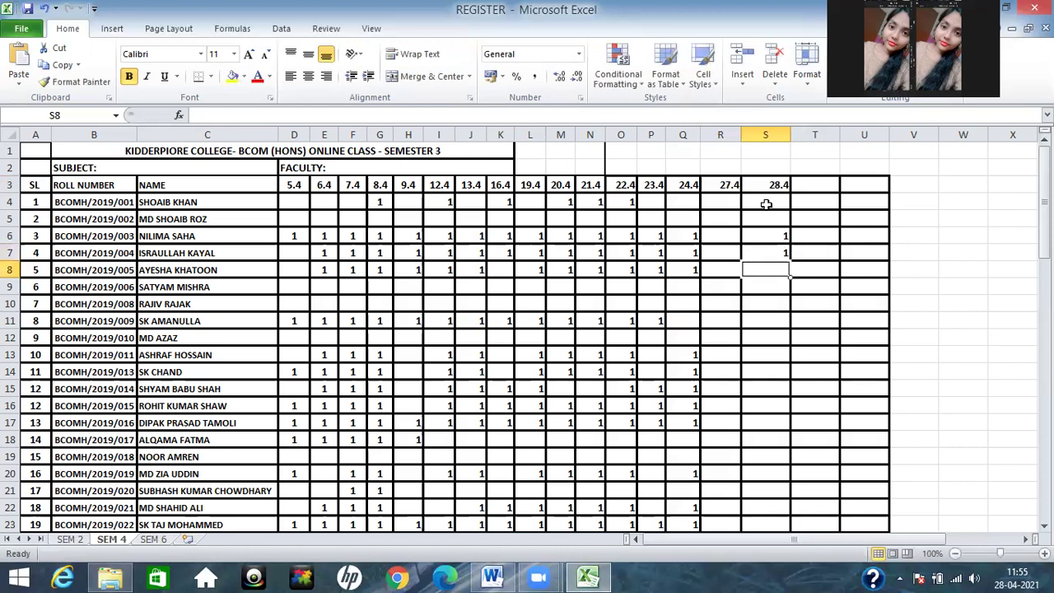
pyautogui.write('1')
pyautogui.press('Return')
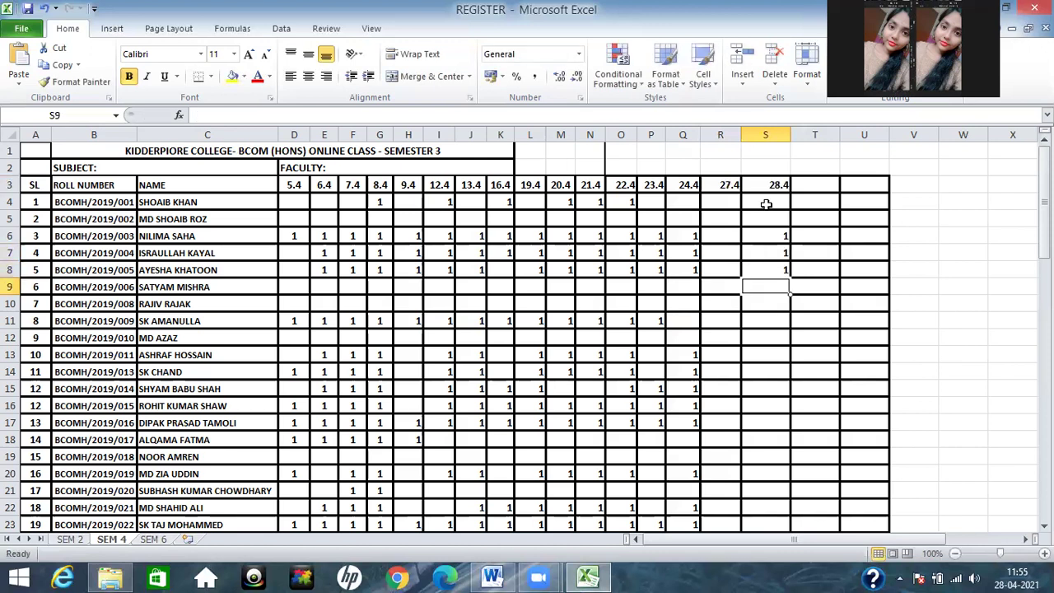
# Enter 1 in the 28.4 column for the students in rows 11, 13 and 14.
pyautogui.press('Down')
pyautogui.press('Down')
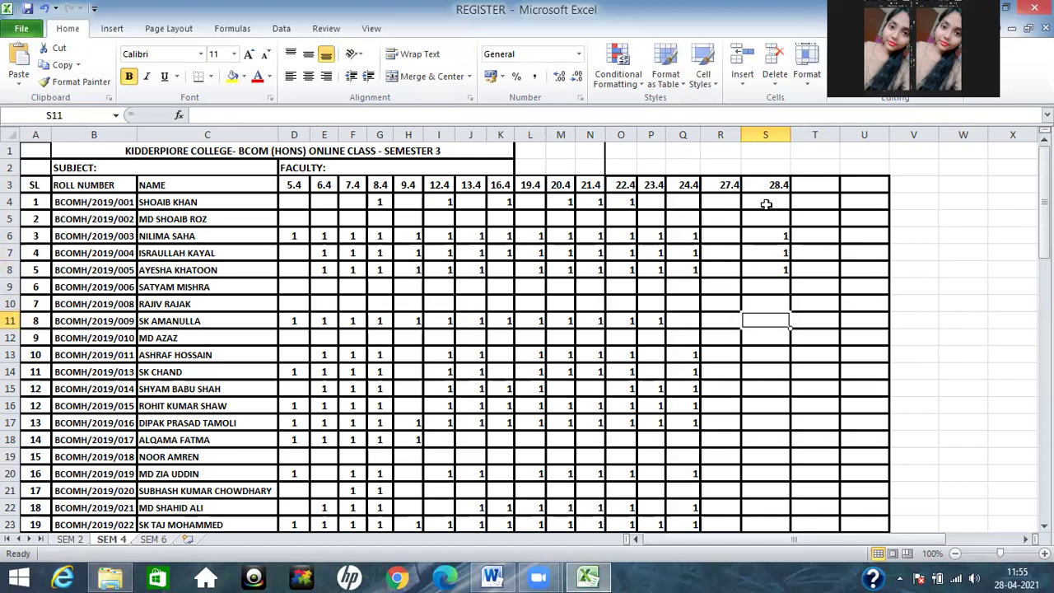
pyautogui.write('1')
pyautogui.press('Return')
pyautogui.press('Down')
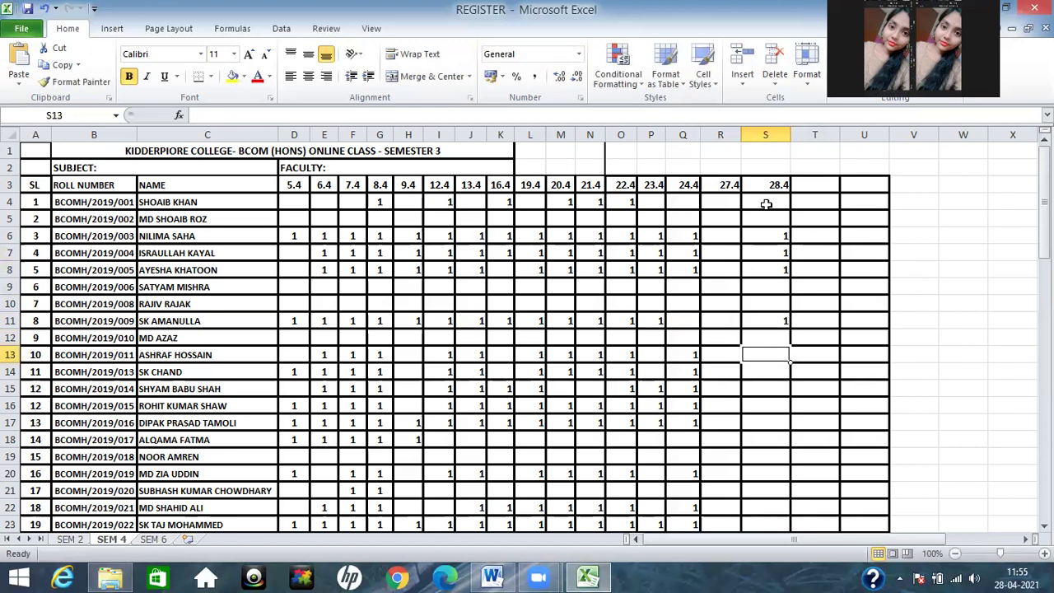
pyautogui.write('1')
pyautogui.press('Return')
pyautogui.write('1')
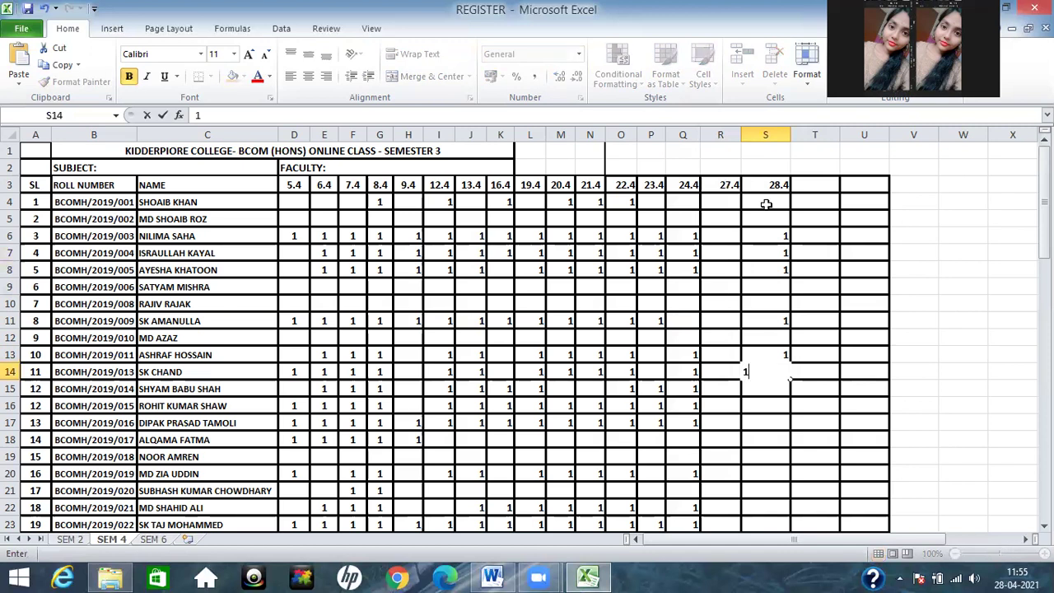
pyautogui.press('Return')
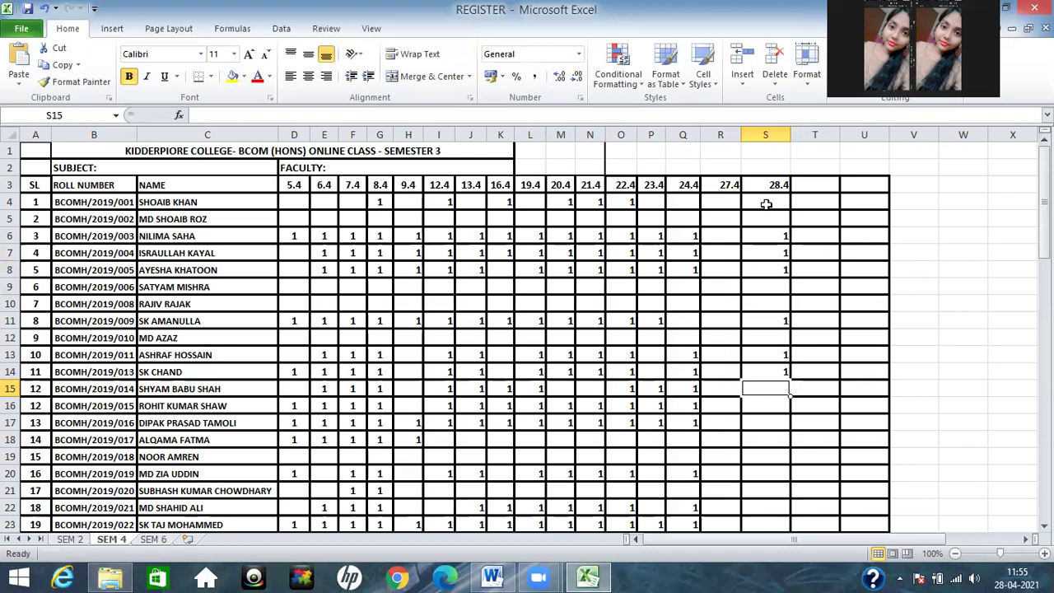
# Record attendance as 1 in the 28.4 column for rows 16, 17 and 20, leaving row 15 blank.
pyautogui.press('Return')
pyautogui.write('1')
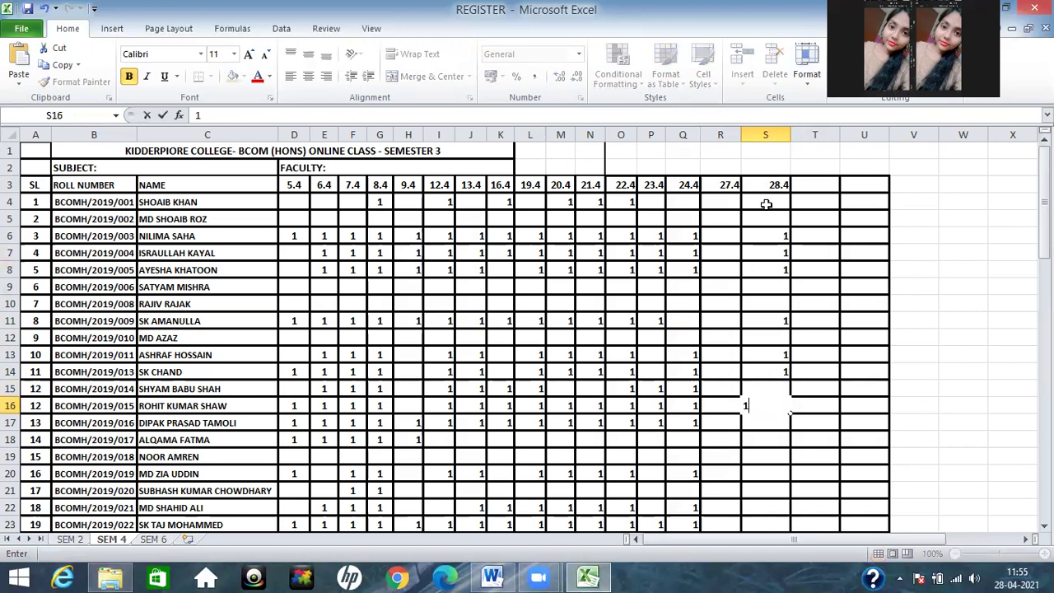
pyautogui.press('Return')
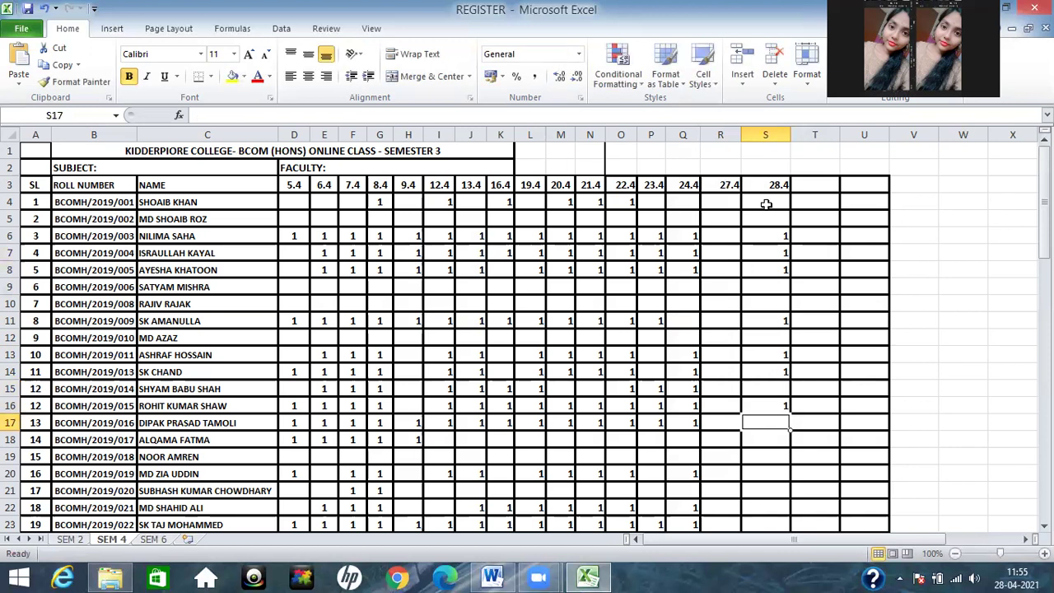
pyautogui.write('1')
pyautogui.press('Return')
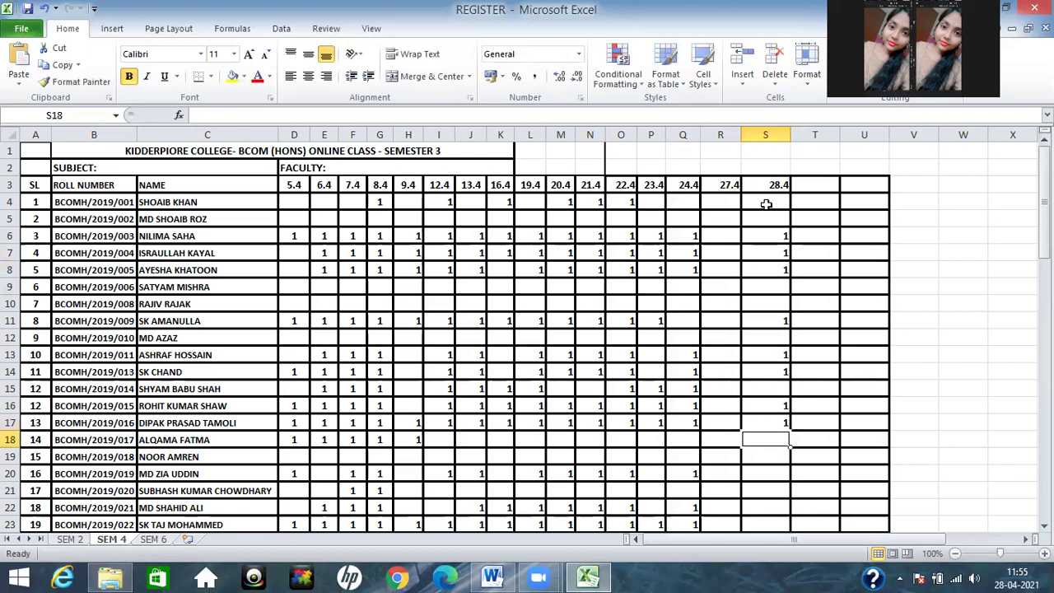
pyautogui.press('Return')
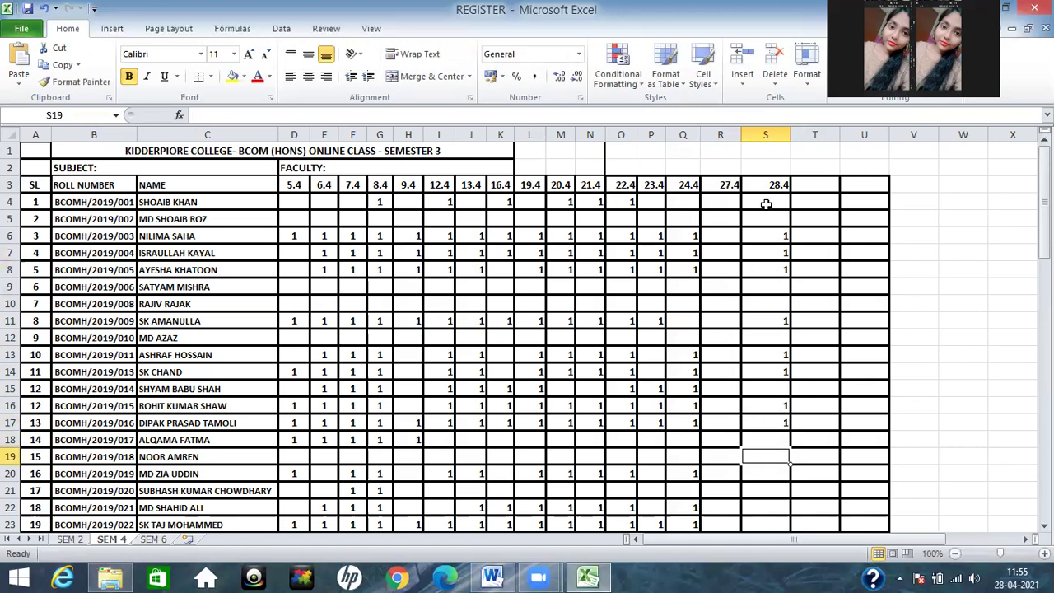
pyautogui.press('Return')
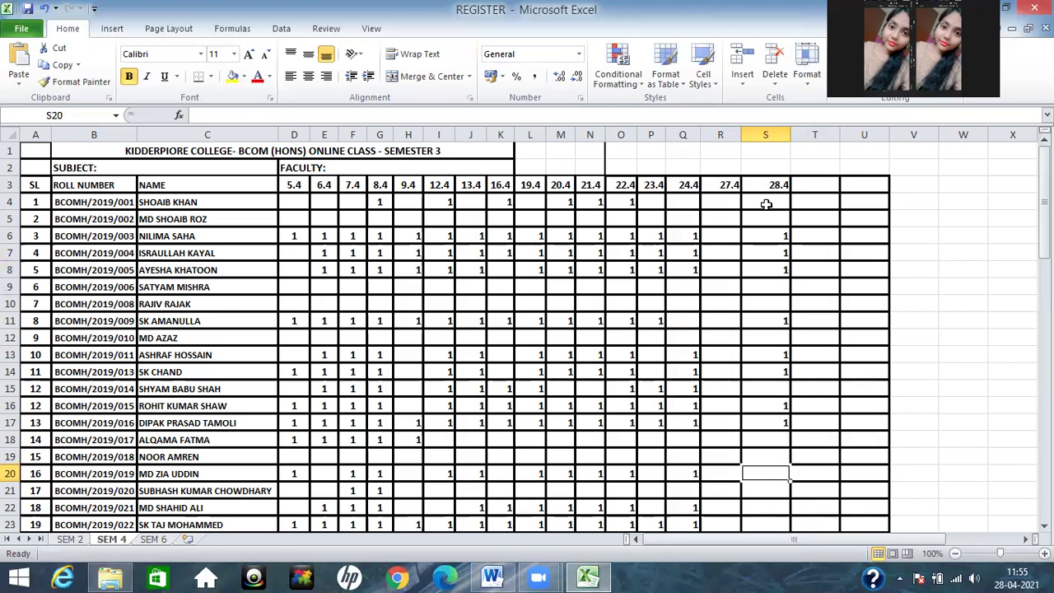
pyautogui.write('1')
pyautogui.press('Return')
# Mark rows 22 through 25 present with 1 in the 28.4 column, leaving row 21 blank.
pyautogui.press('Return')
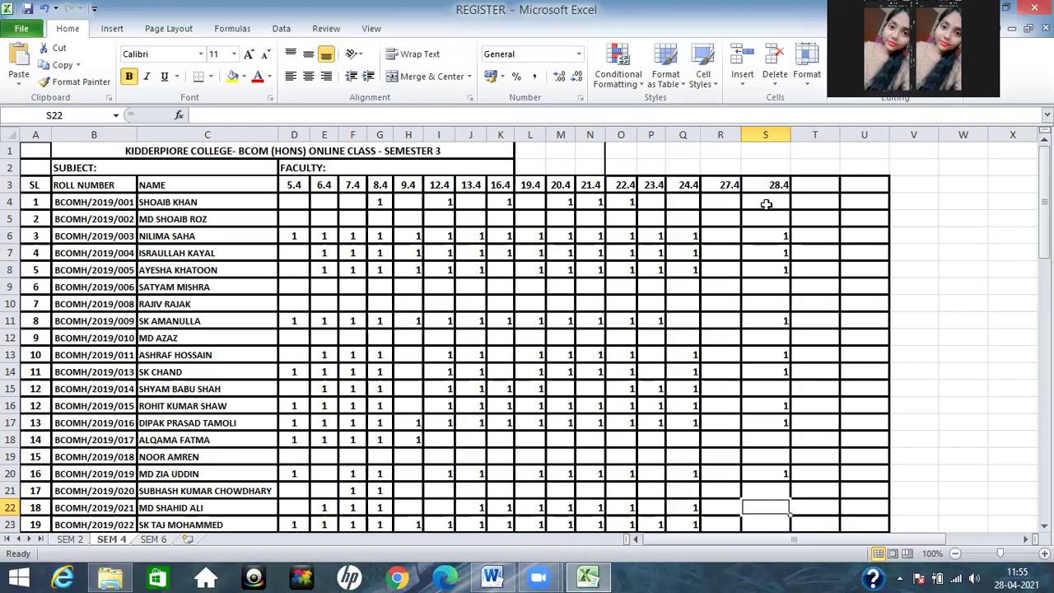
pyautogui.write('1')
pyautogui.press('Return')
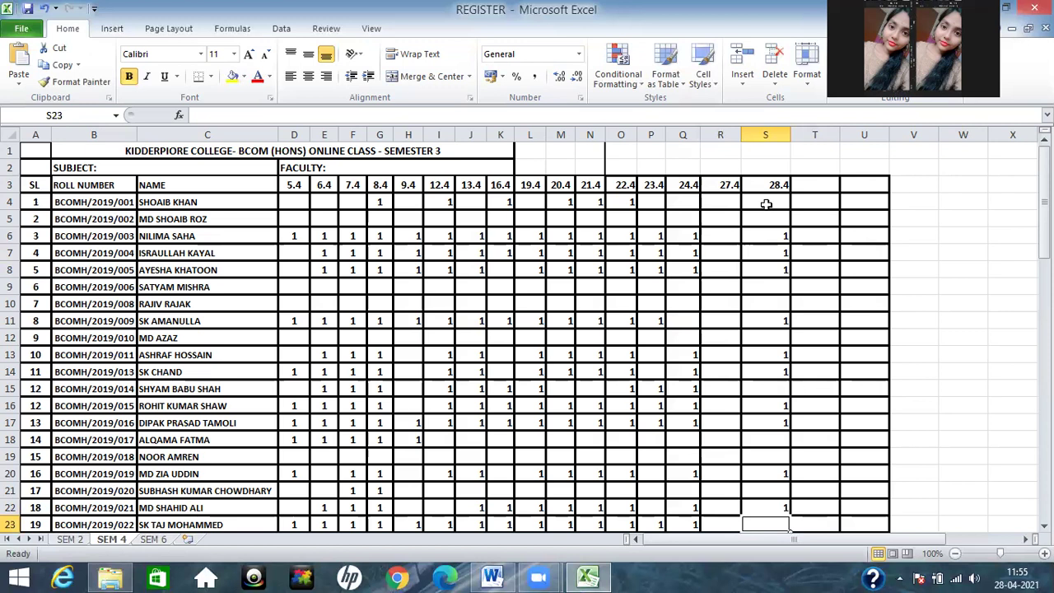
pyautogui.write('1')
pyautogui.press('Return')
pyautogui.write('1')
pyautogui.press('Return')
pyautogui.write('1')
pyautogui.press('Return')
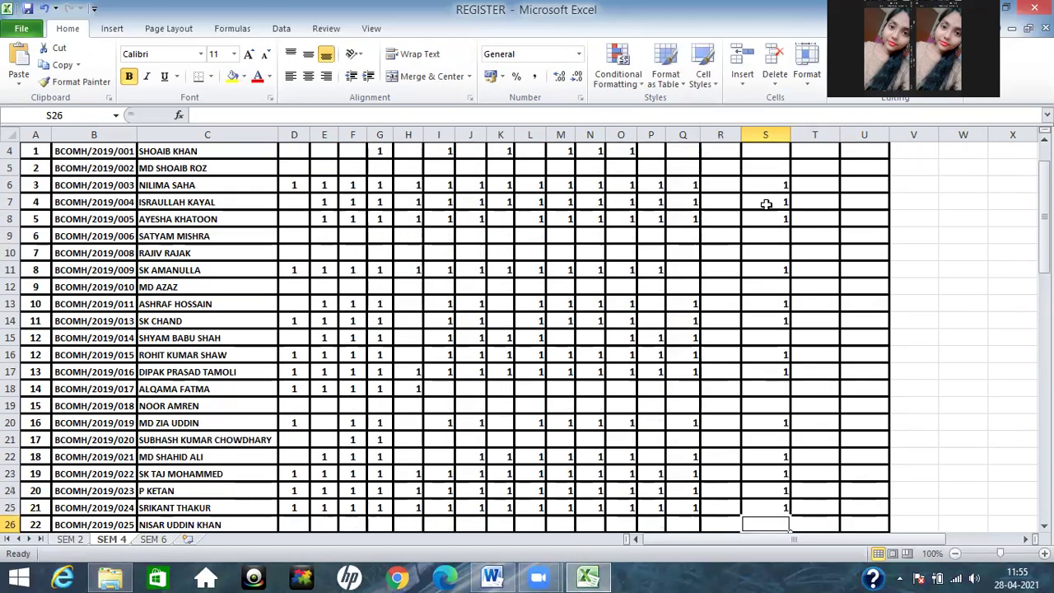
# Enter 1 in the 28.4 column for rows 30 and 32, leaving rows 26 to 29 and 31 blank.
pyautogui.press('Return')
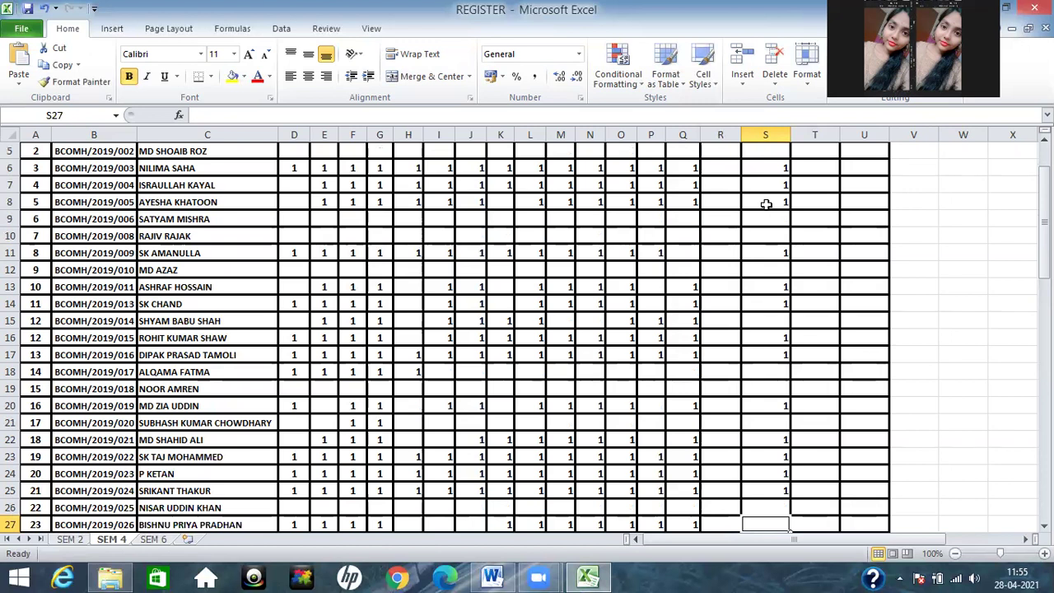
pyautogui.press('Return')
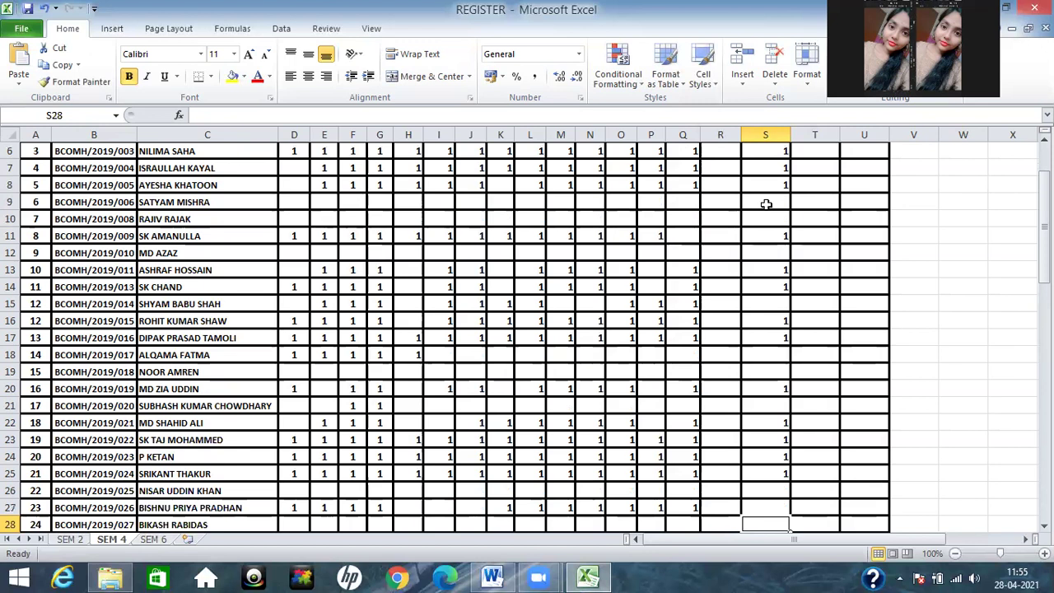
pyautogui.press('Return')
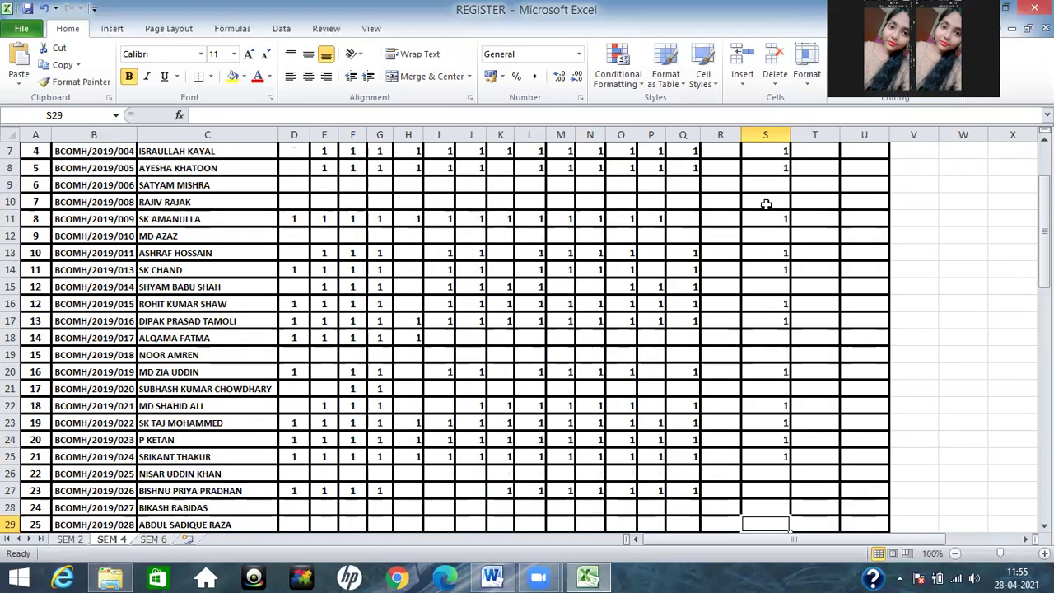
pyautogui.press('Return')
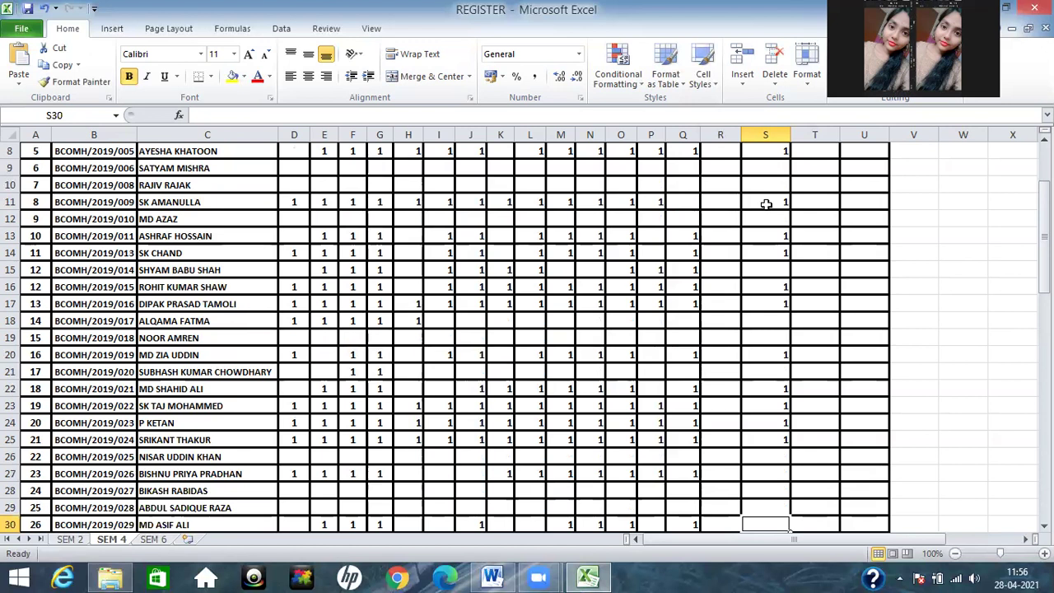
pyautogui.write('1')
pyautogui.press('Return')
pyautogui.press('Return')
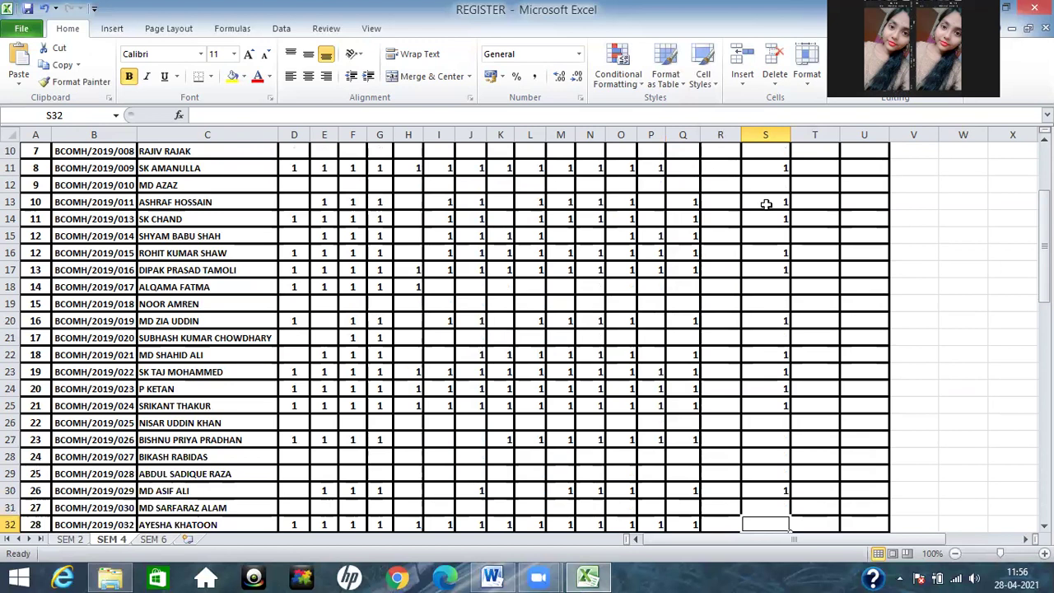
pyautogui.write('1')
pyautogui.press('Return')
# Mark the students in rows 36 and 38 present with 1 in the 28.4 column.
pyautogui.press('Return')
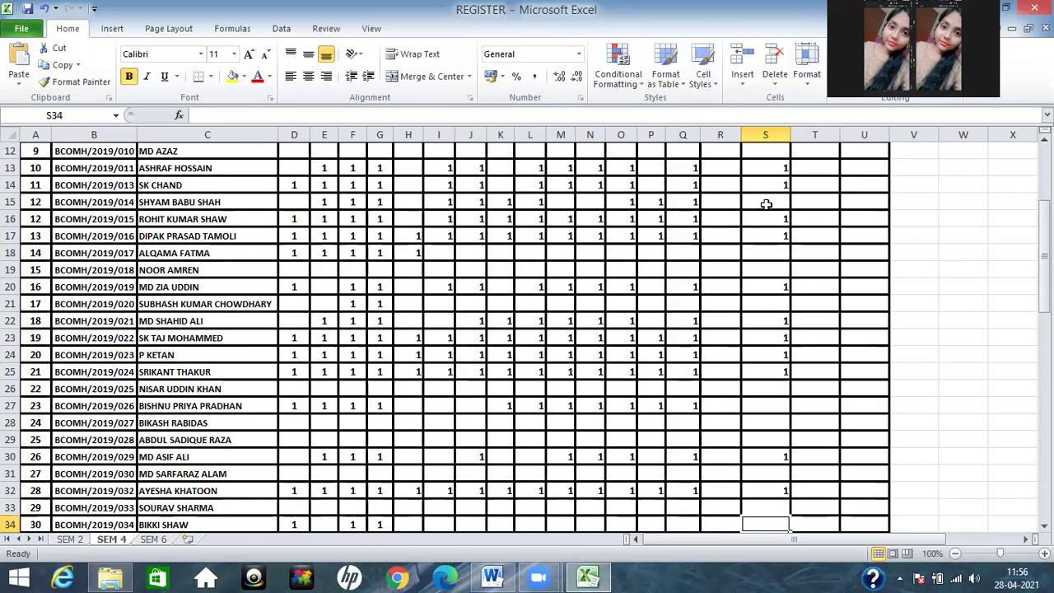
pyautogui.press('Return')
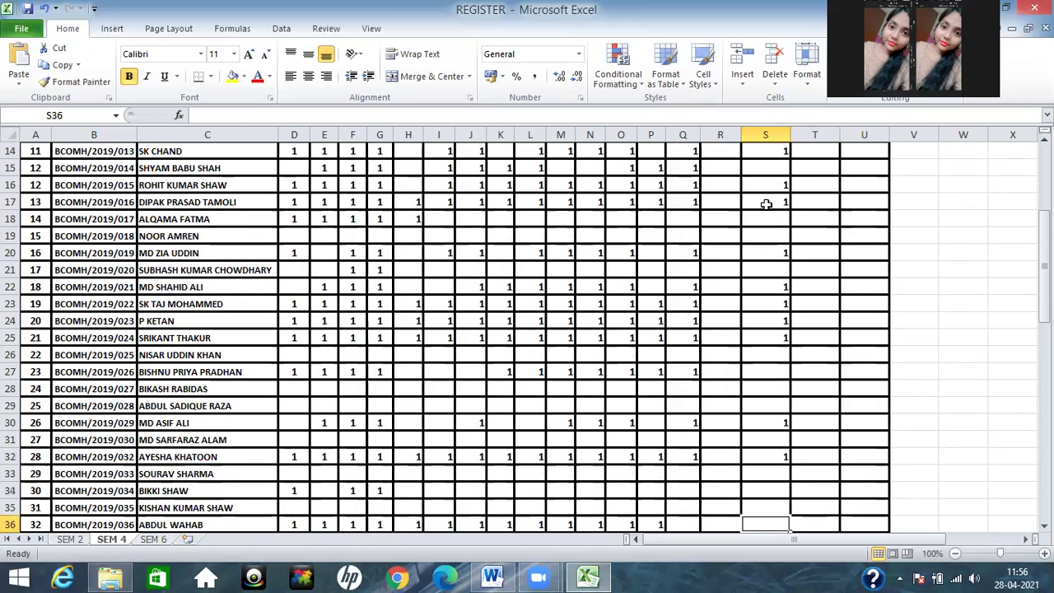
pyautogui.write('1')
pyautogui.press('Return')
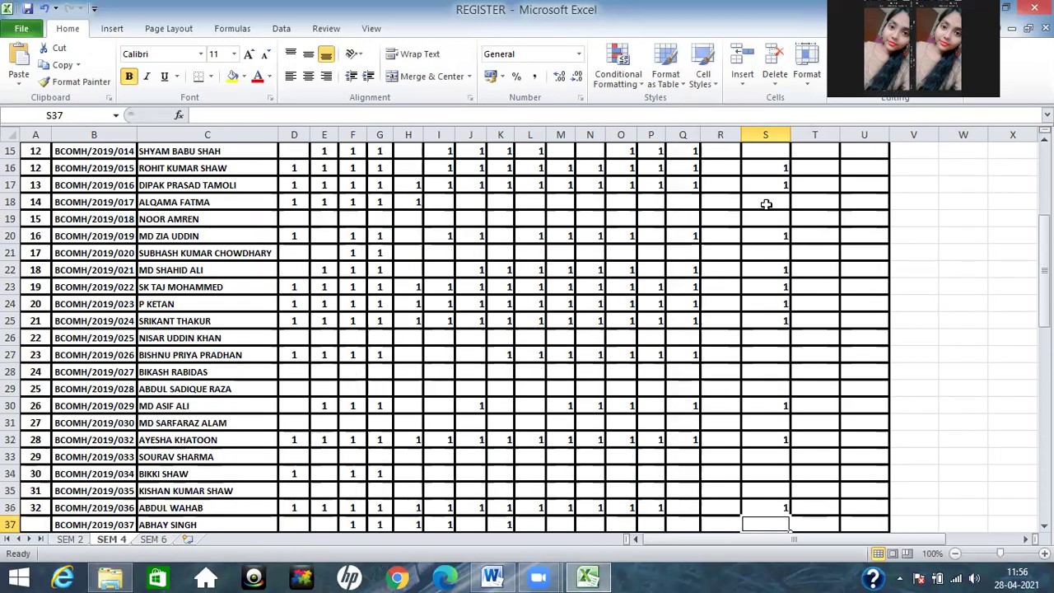
pyautogui.press('Return')
pyautogui.write('1')
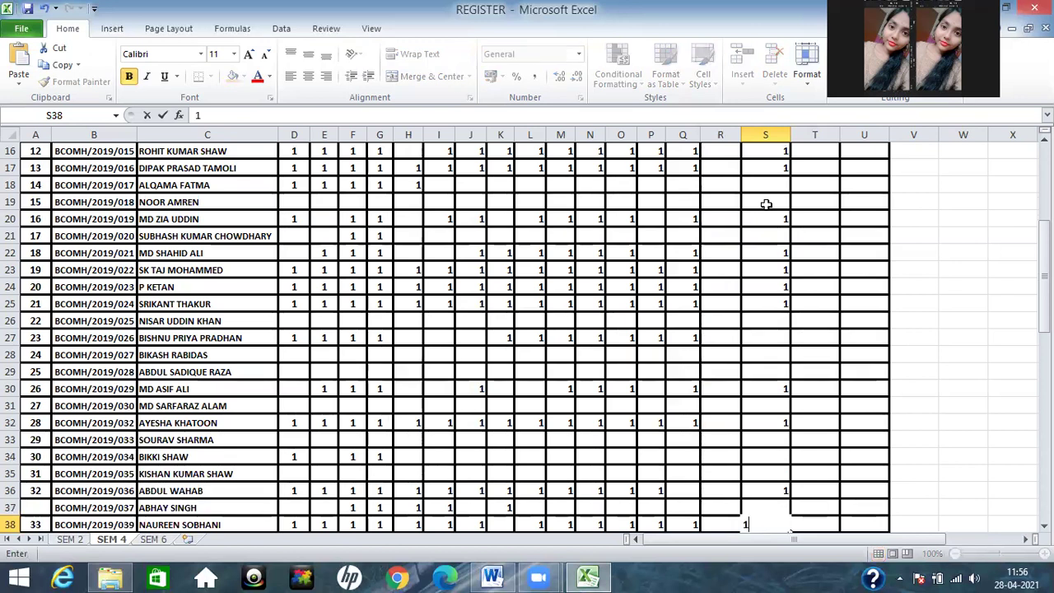
pyautogui.press('Return')
# Enter 1 in the 28.4 column for rows 42 and 43, leaving rows 39 to 41 blank.
pyautogui.press('Return')
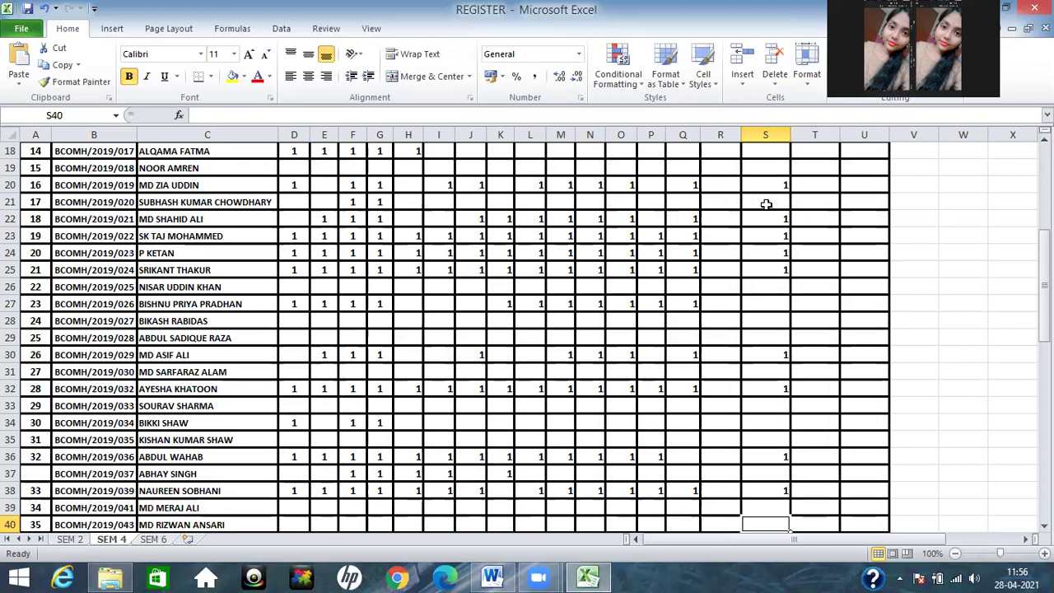
pyautogui.press('Return')
pyautogui.press('Return')
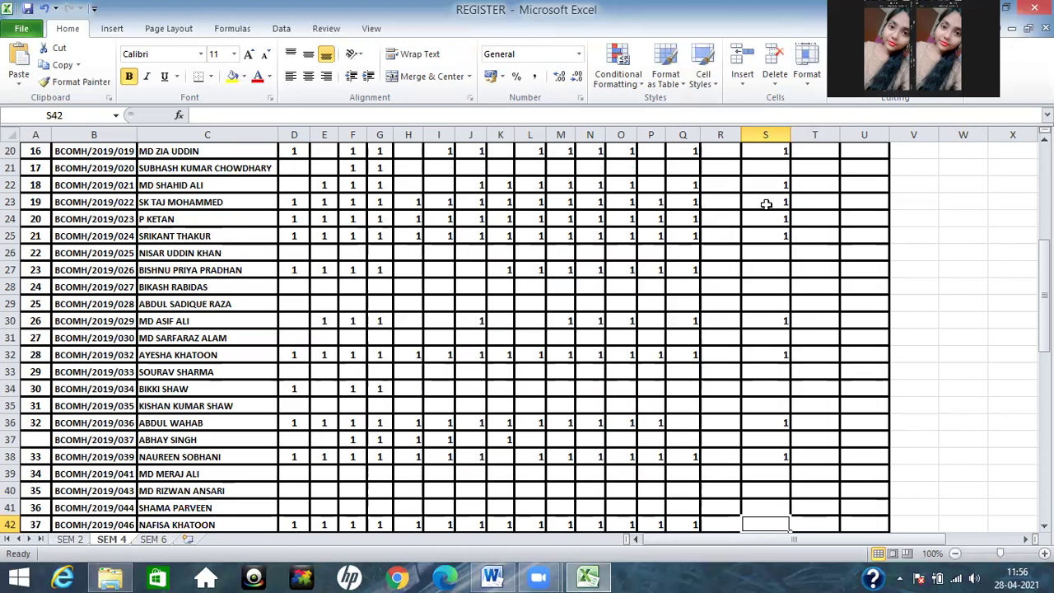
pyautogui.write('1')
pyautogui.press('Return')
pyautogui.write('1')
pyautogui.press('Return')
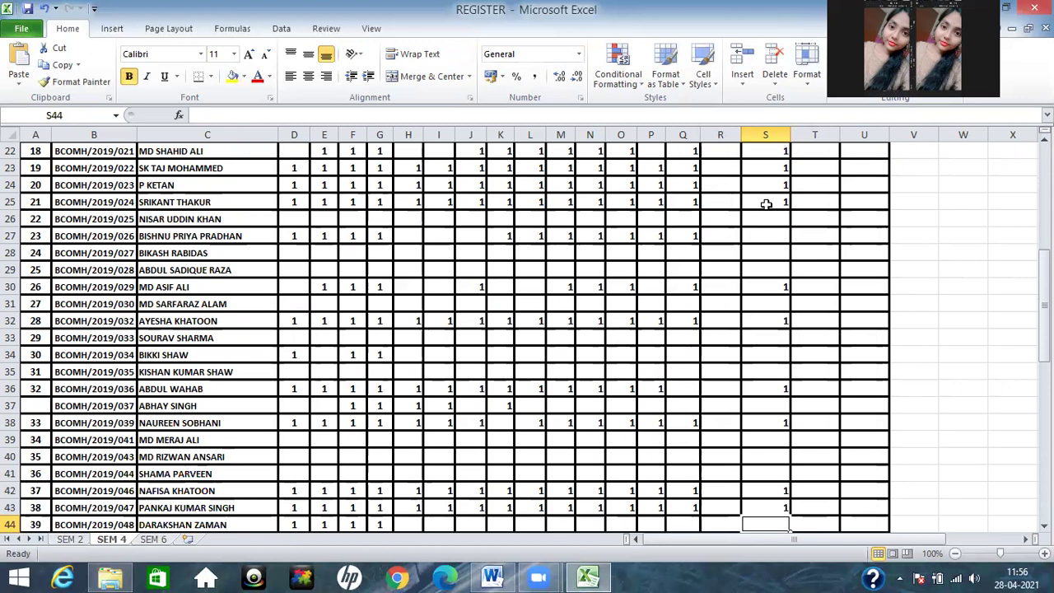
# Mark the student in row 48 present with 1 in the 28.4 column, leaving rows 44 to 47 blank.
pyautogui.press('Down')
pyautogui.press('Down')
pyautogui.press('Down')
pyautogui.press('Down')
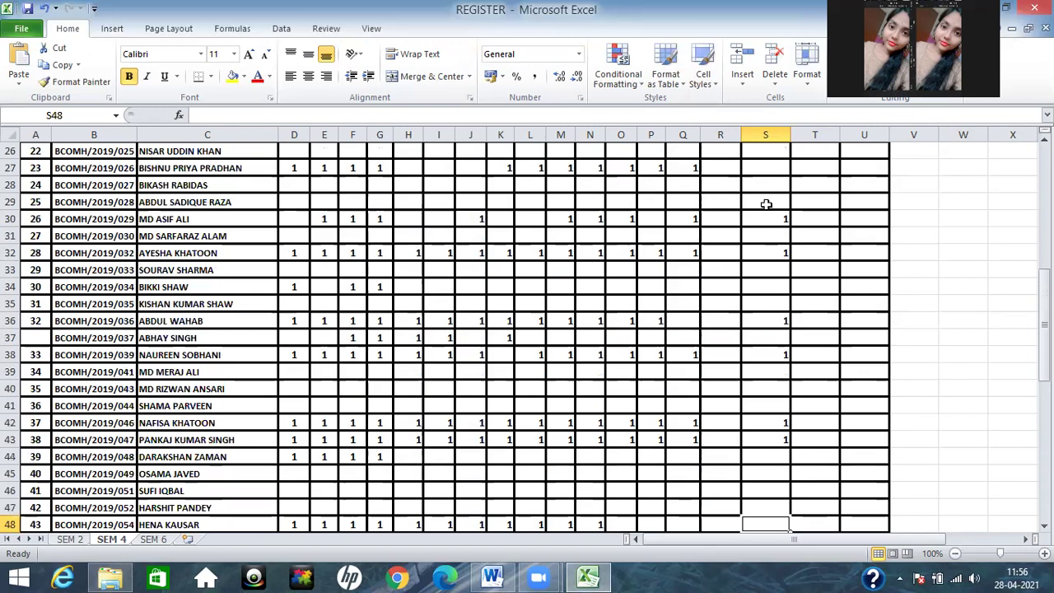
pyautogui.press('Down')
pyautogui.press('Up')
pyautogui.write('1')
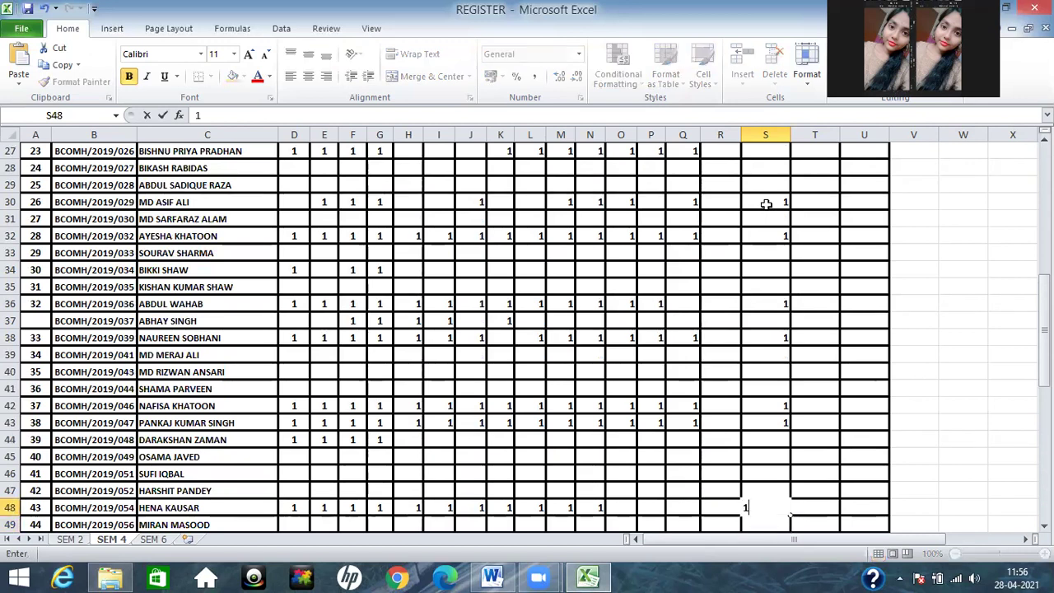
pyautogui.press('Down')
# Enter 1 in the 28.4 column for rows 53 and 54, leaving rows 49 to 52 blank.
pyautogui.press('Down')
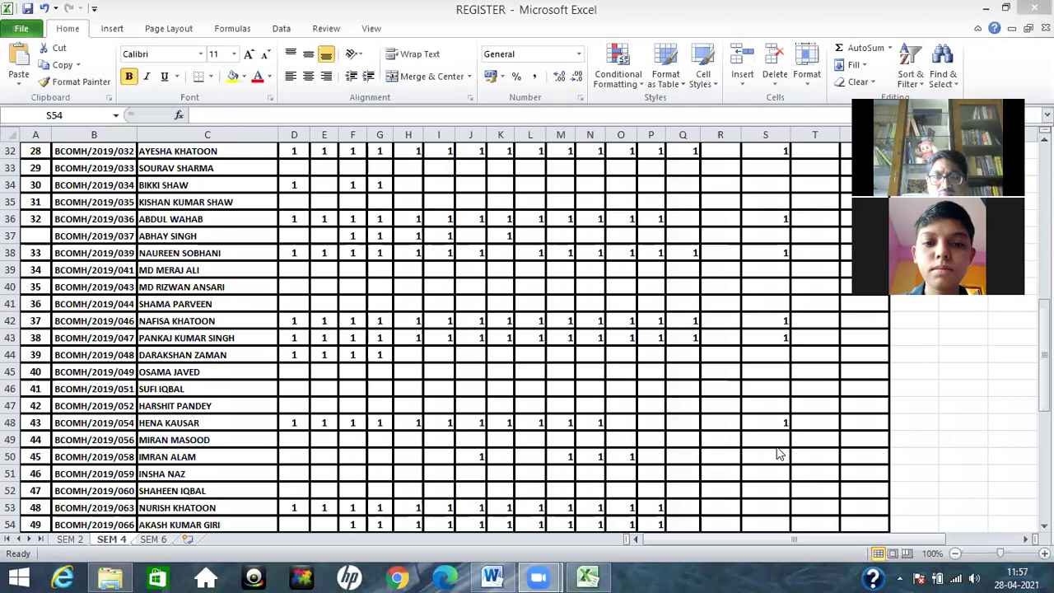
pyautogui.click(777, 456)
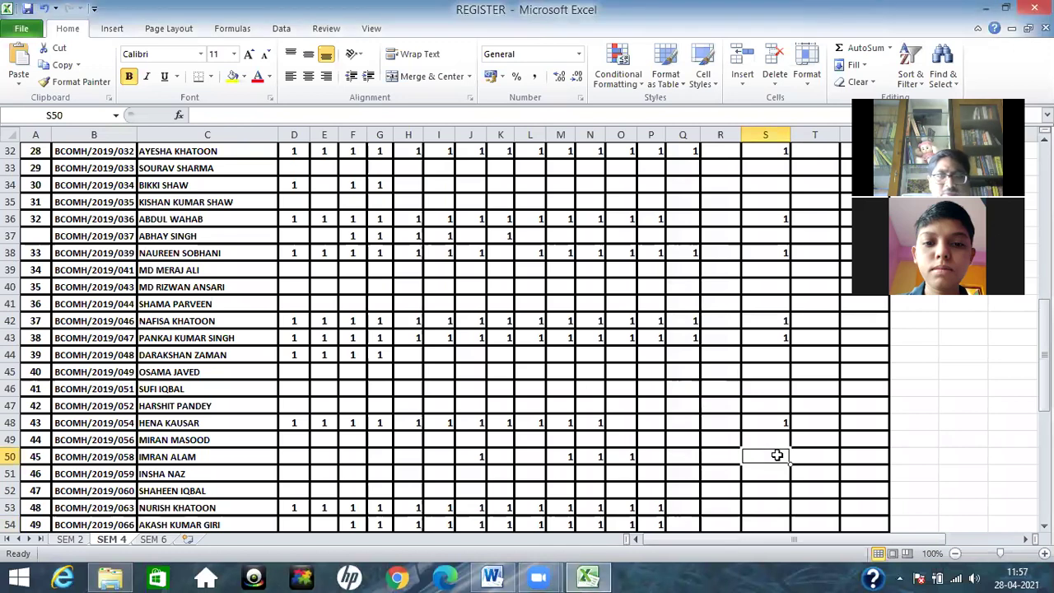
pyautogui.click(776, 507)
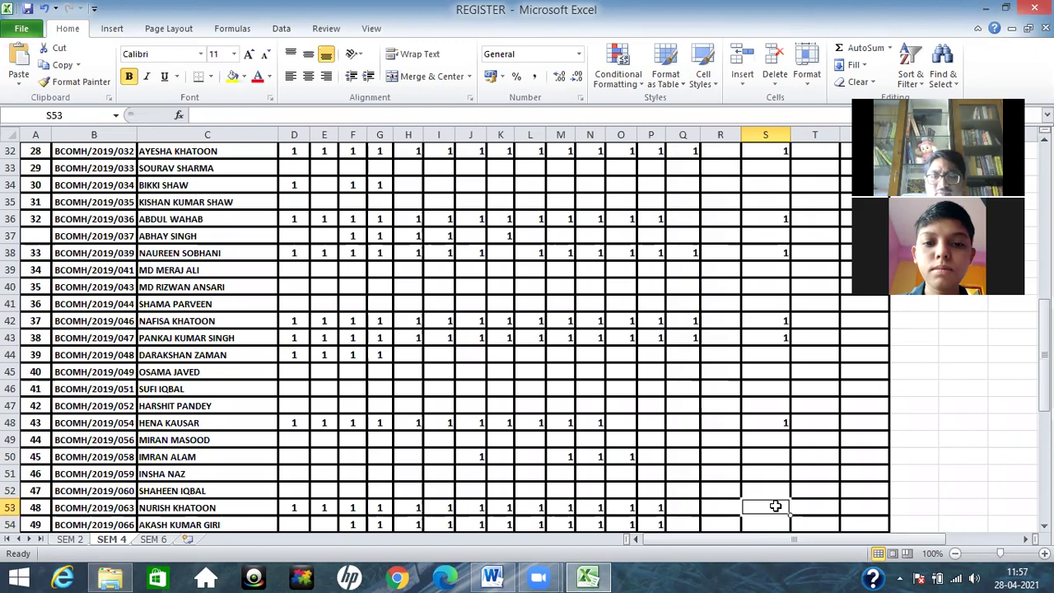
pyautogui.write('1')
pyautogui.press('Return')
pyautogui.write('1')
pyautogui.press('Return')
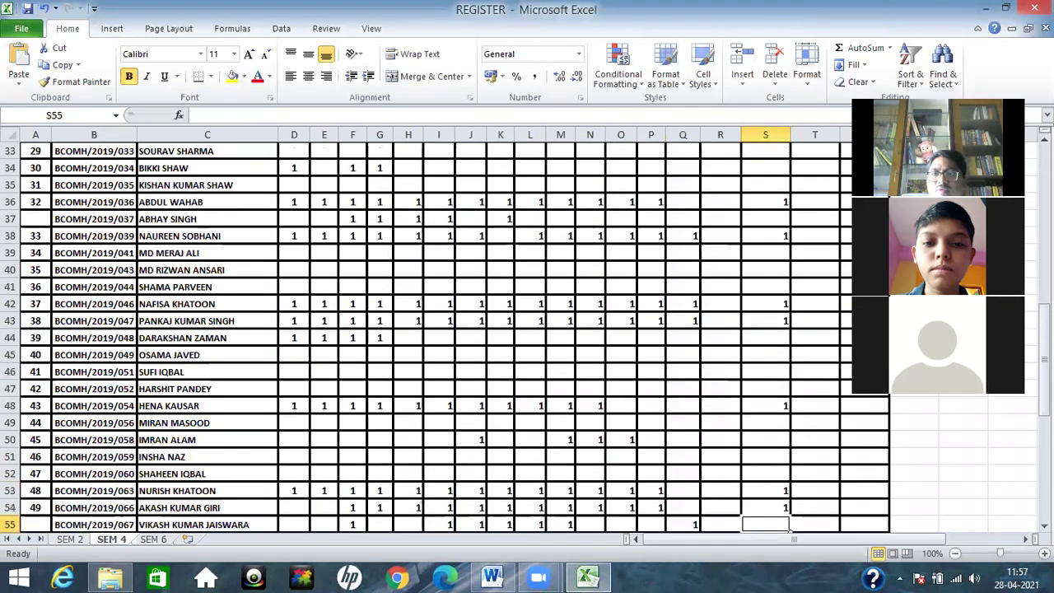
# Mark rows 55 and 58 present with 1 in the 28.4 column, leaving rows 56 and 57 blank.
pyautogui.scroll(-2, 527, 330)
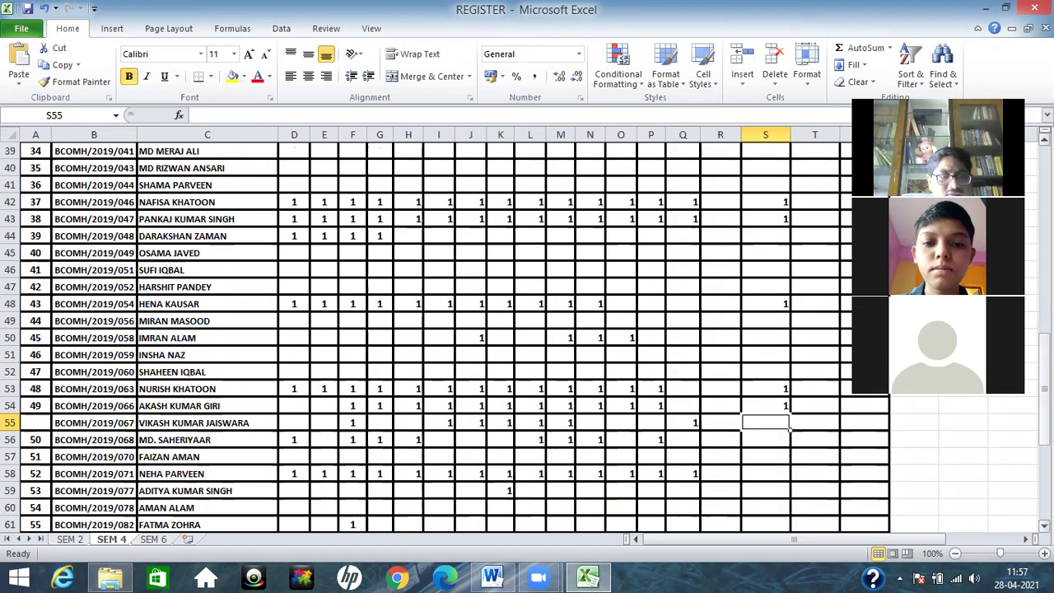
pyautogui.moveTo(1053, 1)
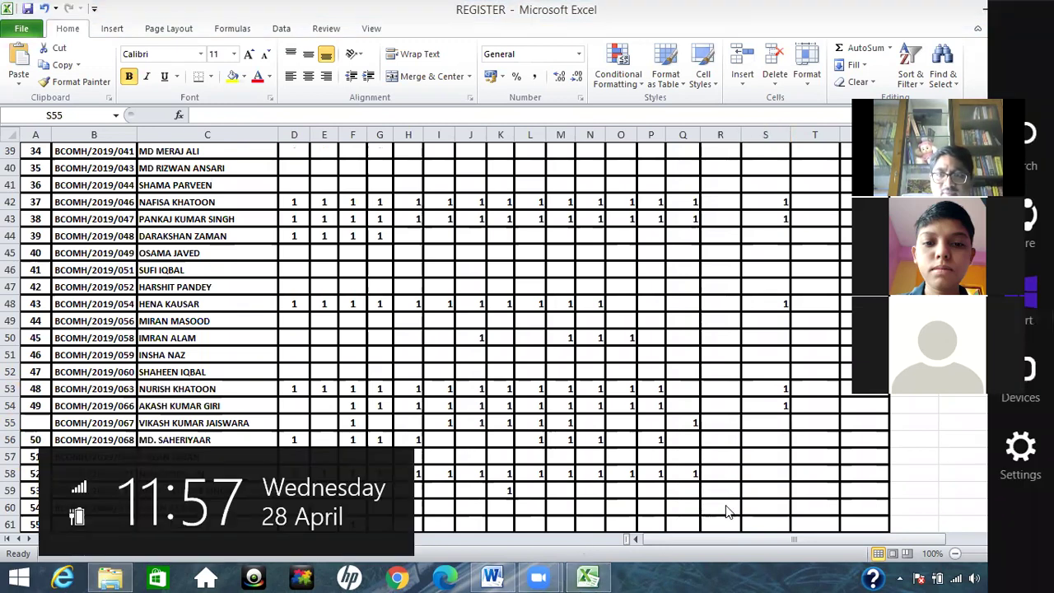
pyautogui.write('1')
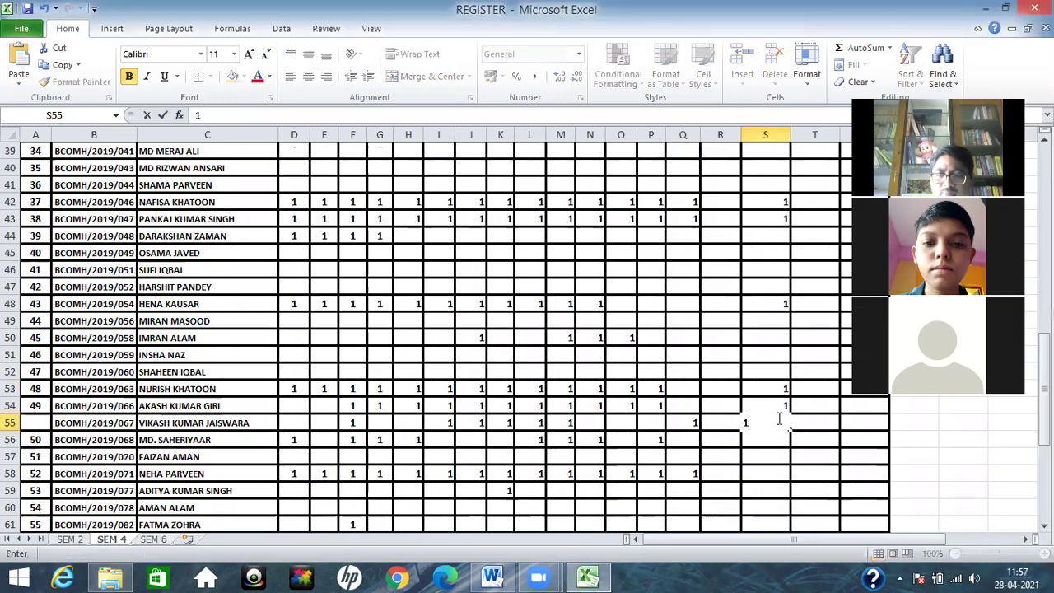
pyautogui.press('Return')
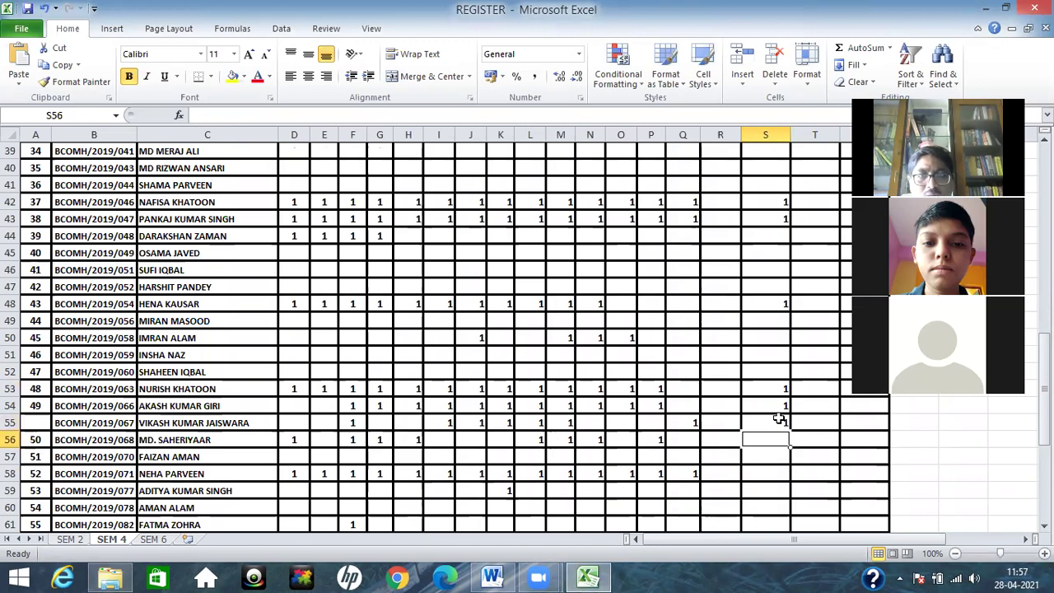
pyautogui.press('Return')
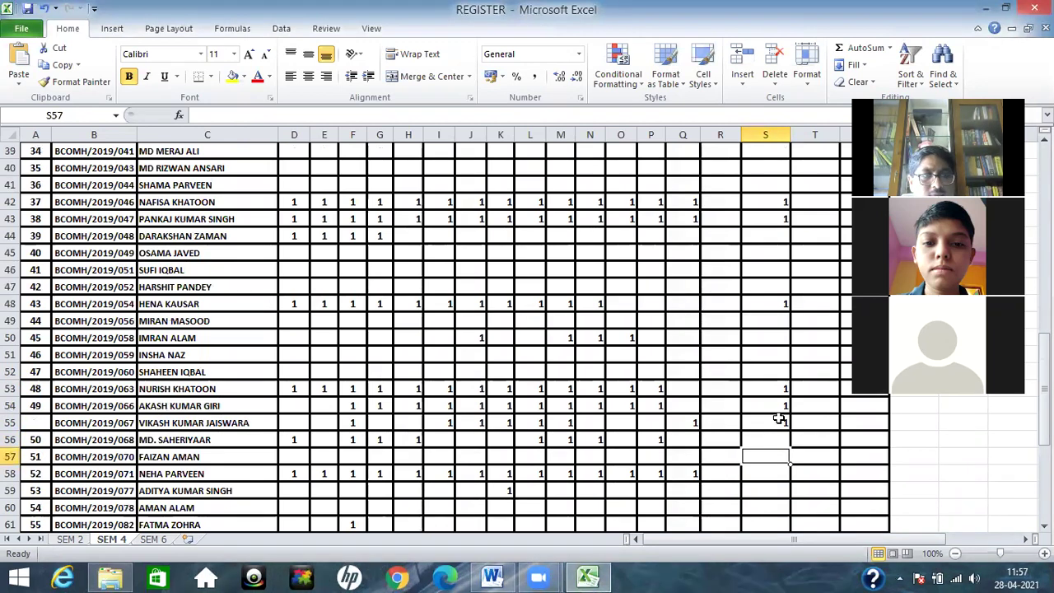
pyautogui.press('Return')
pyautogui.write('1')
pyautogui.press('Return')
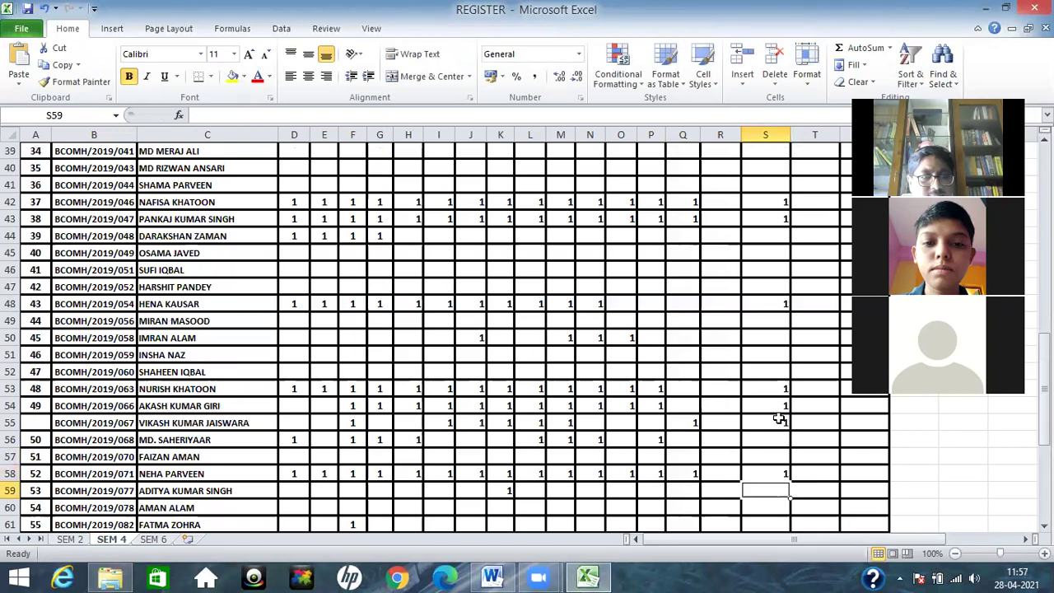
# Enter 1 in the 28.4 column for rows 68 and 69, leaving rows 59 to 67 blank.
pyautogui.press('Return')
pyautogui.press('Return')
pyautogui.press('Return')
pyautogui.press('Return')
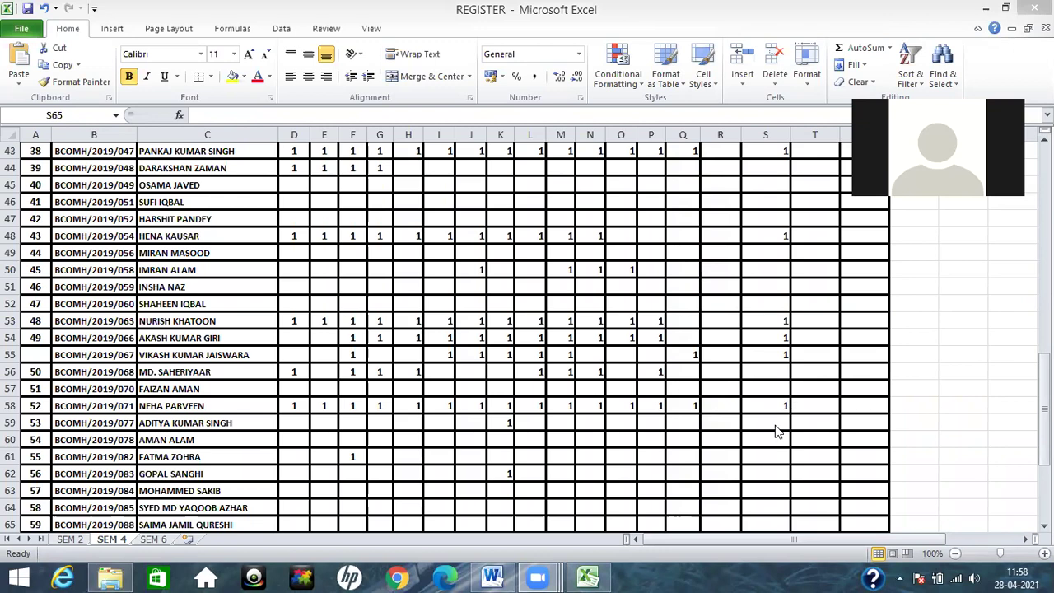
pyautogui.press('Down')
pyautogui.press('Down')
pyautogui.press('Down')
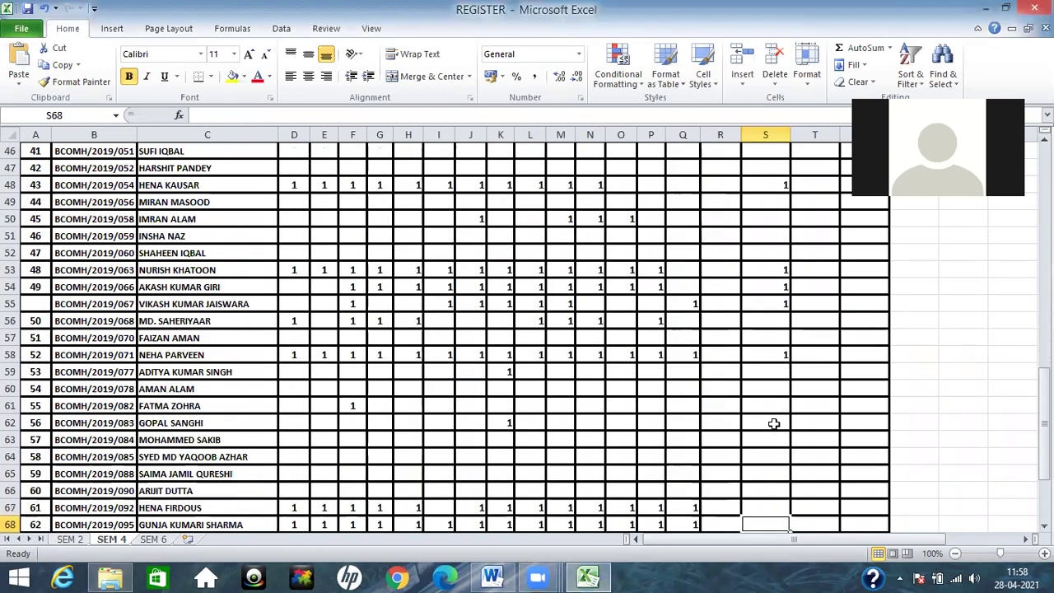
pyautogui.press('Down')
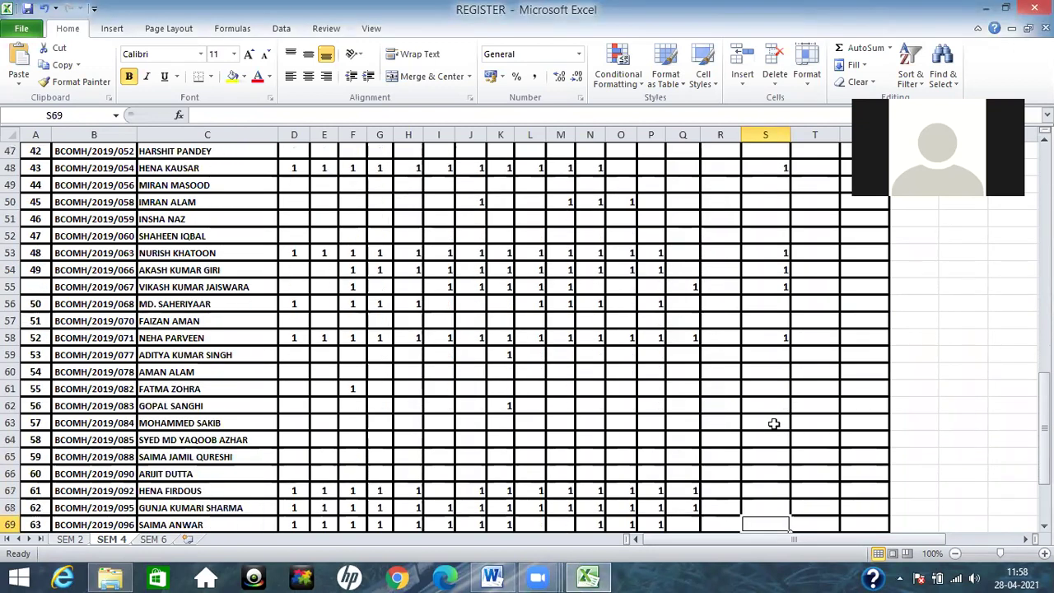
pyautogui.write('1')
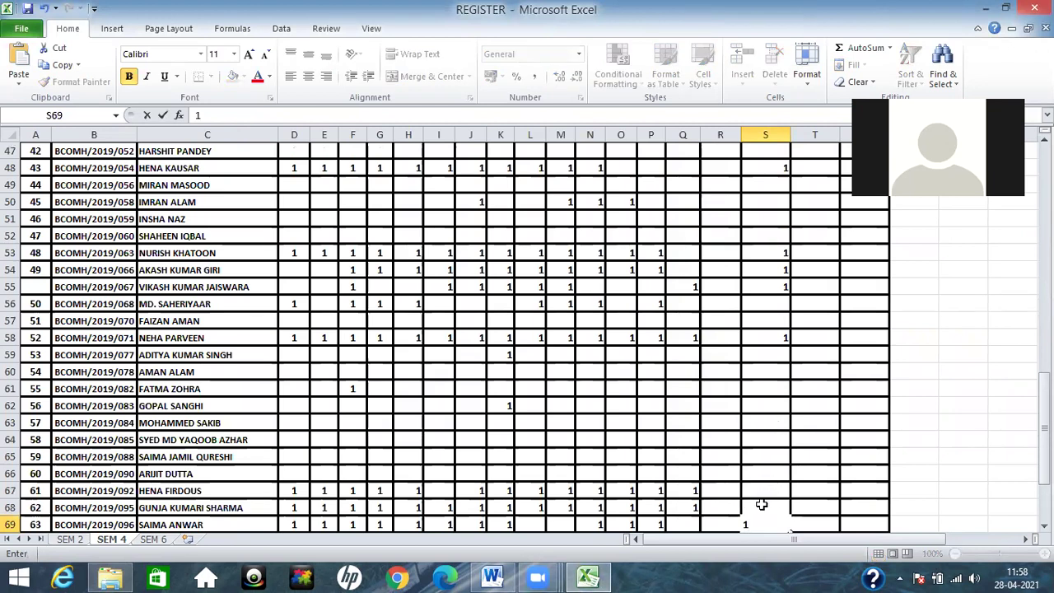
pyautogui.click(760, 504)
pyautogui.write('1')
pyautogui.press('Return')
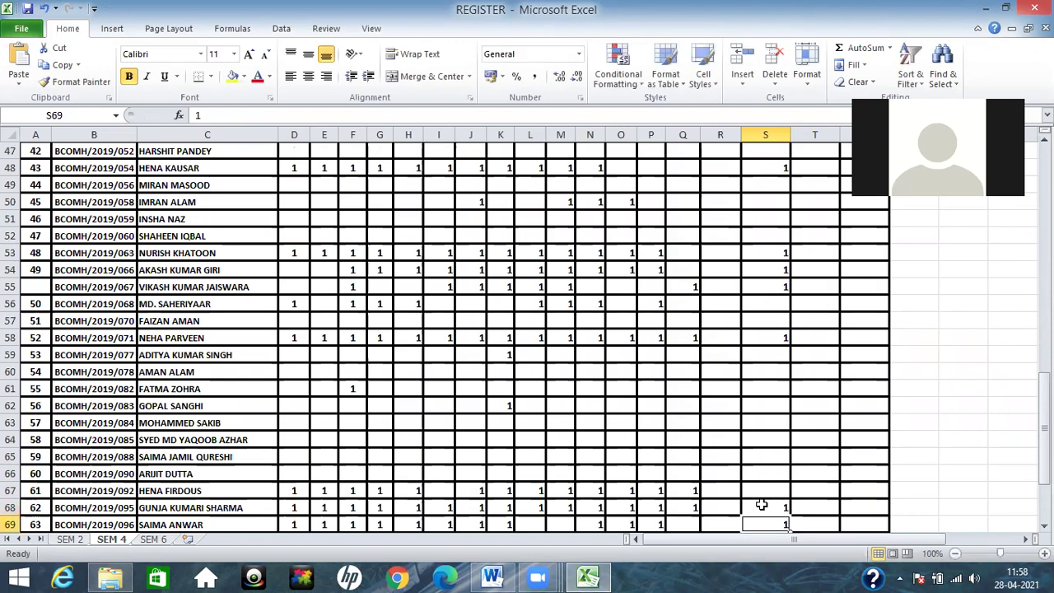
# Mark the last student, in row 75, present with 1 in the 28.4 column, leaving rows 70 to 74 blank.
pyautogui.press('Return')
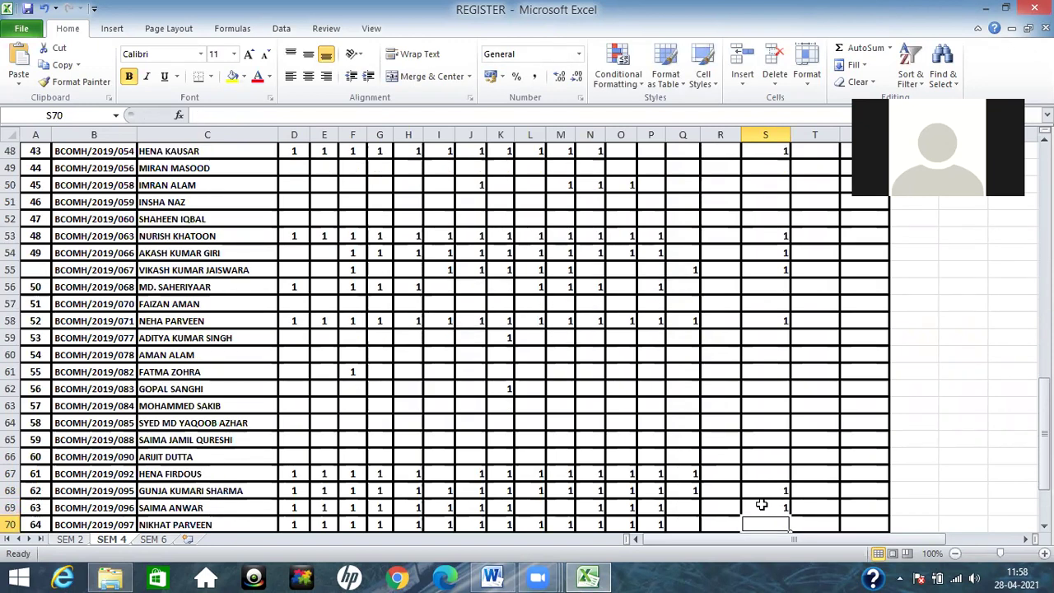
pyautogui.press('Return')
pyautogui.press('Return')
pyautogui.press('Return')
pyautogui.press('Return')
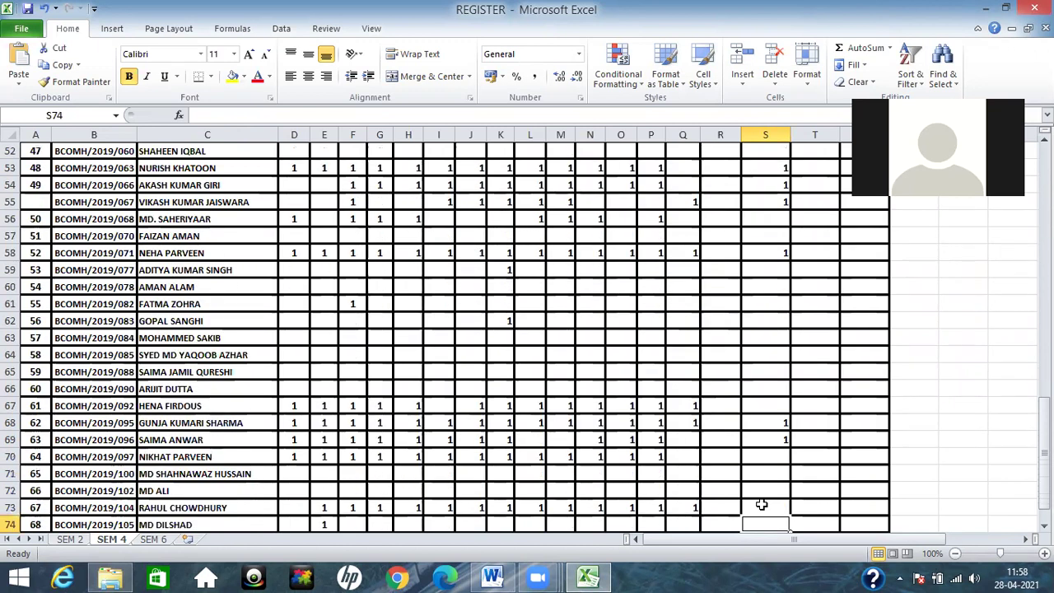
pyautogui.press('Return')
pyautogui.press('Return')
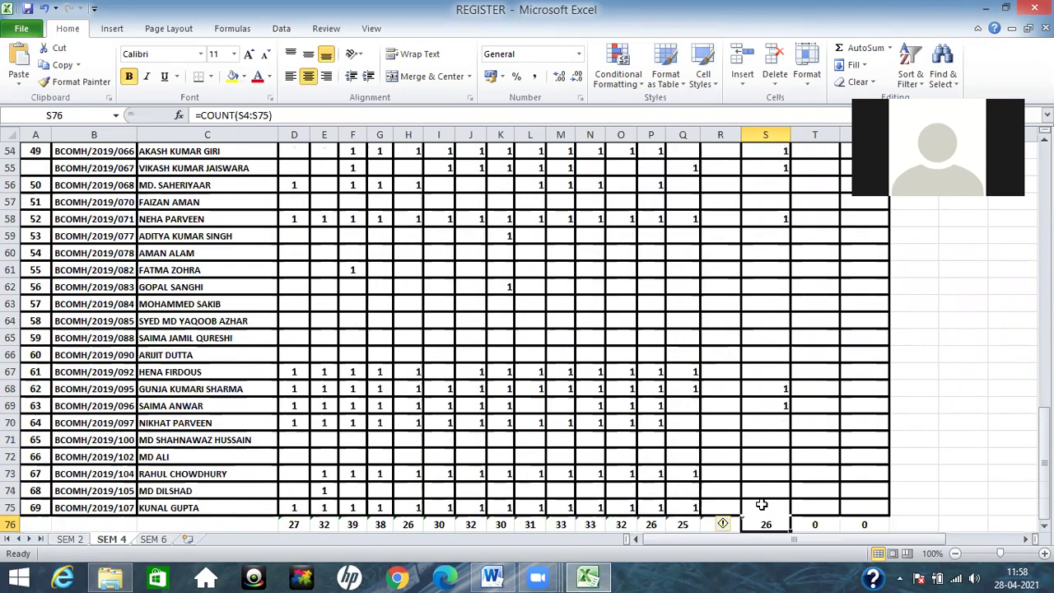
pyautogui.click(762, 506)
pyautogui.write('1')
pyautogui.press('Return')
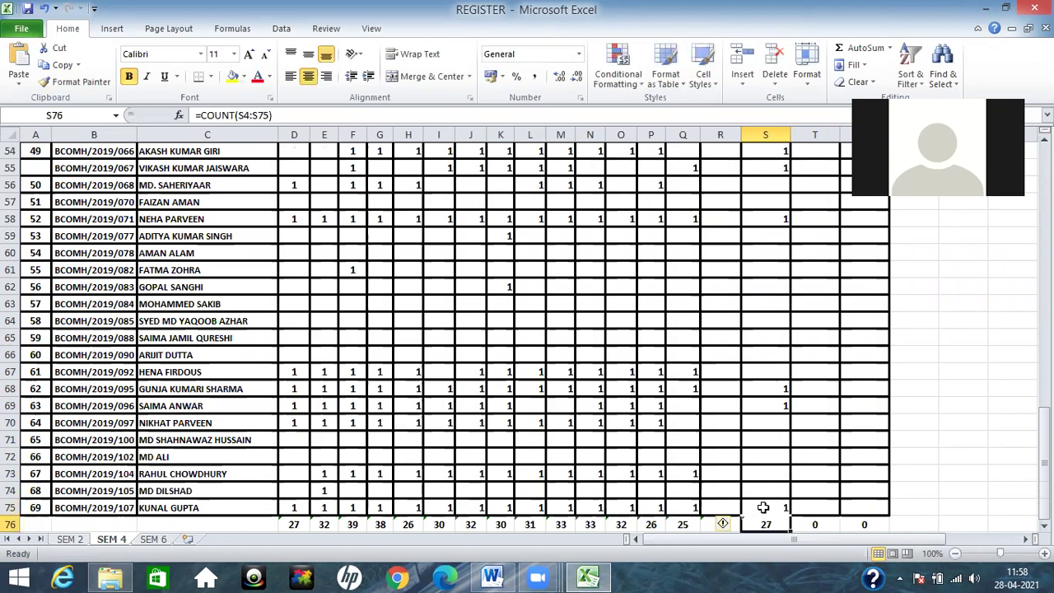
pyautogui.click(827, 477)
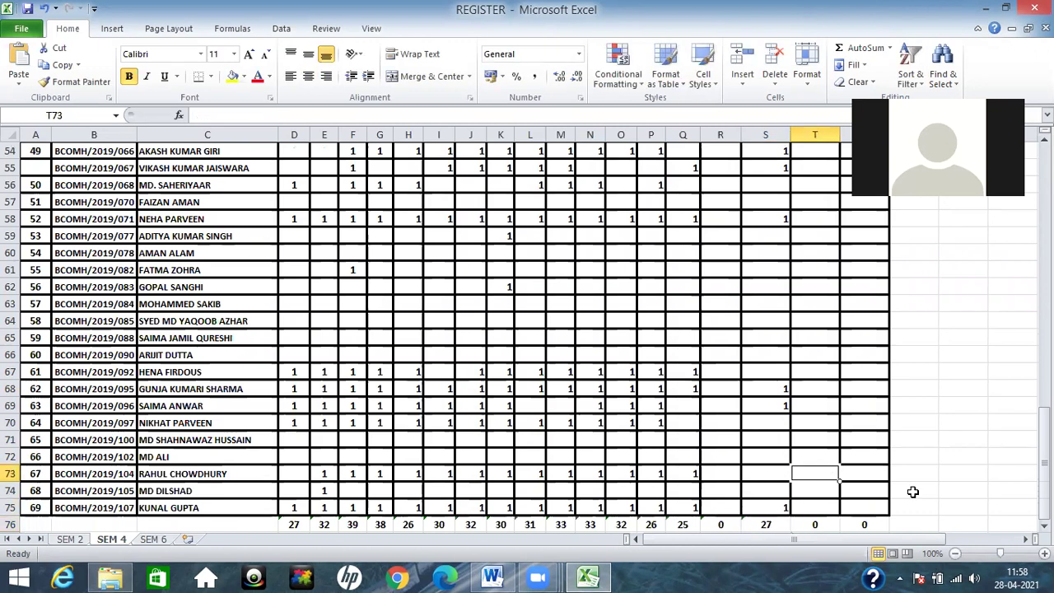